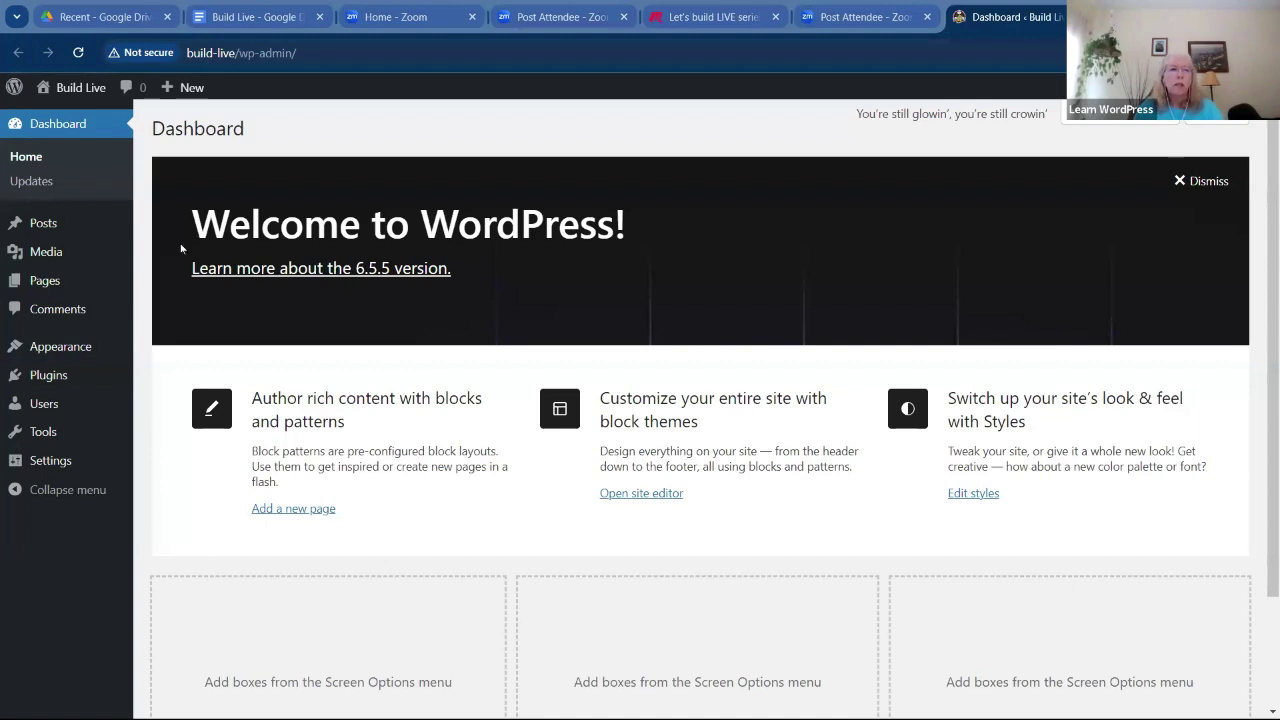
Open the Build Live front page in a new tab and browse its 'A commitment to innovation and sustainability' homepage
mouse_move(72, 88)
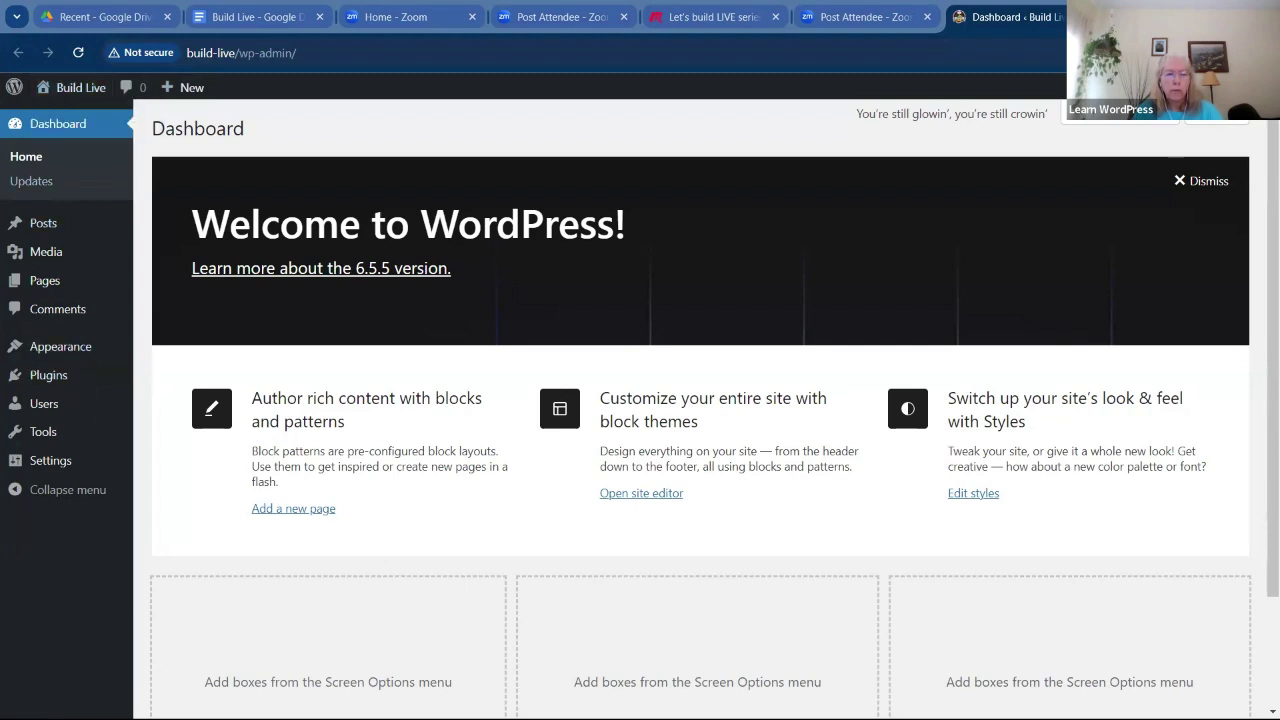
mouse_move(210, 700)
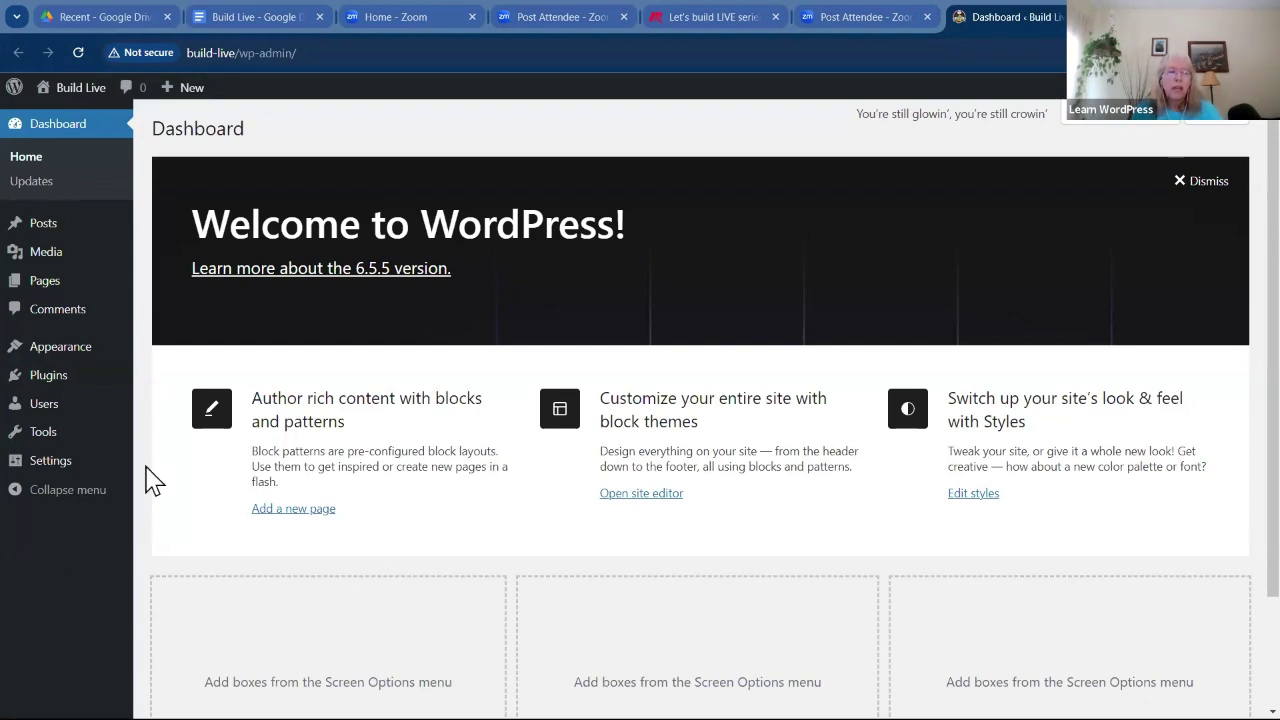
right_click(82, 90)
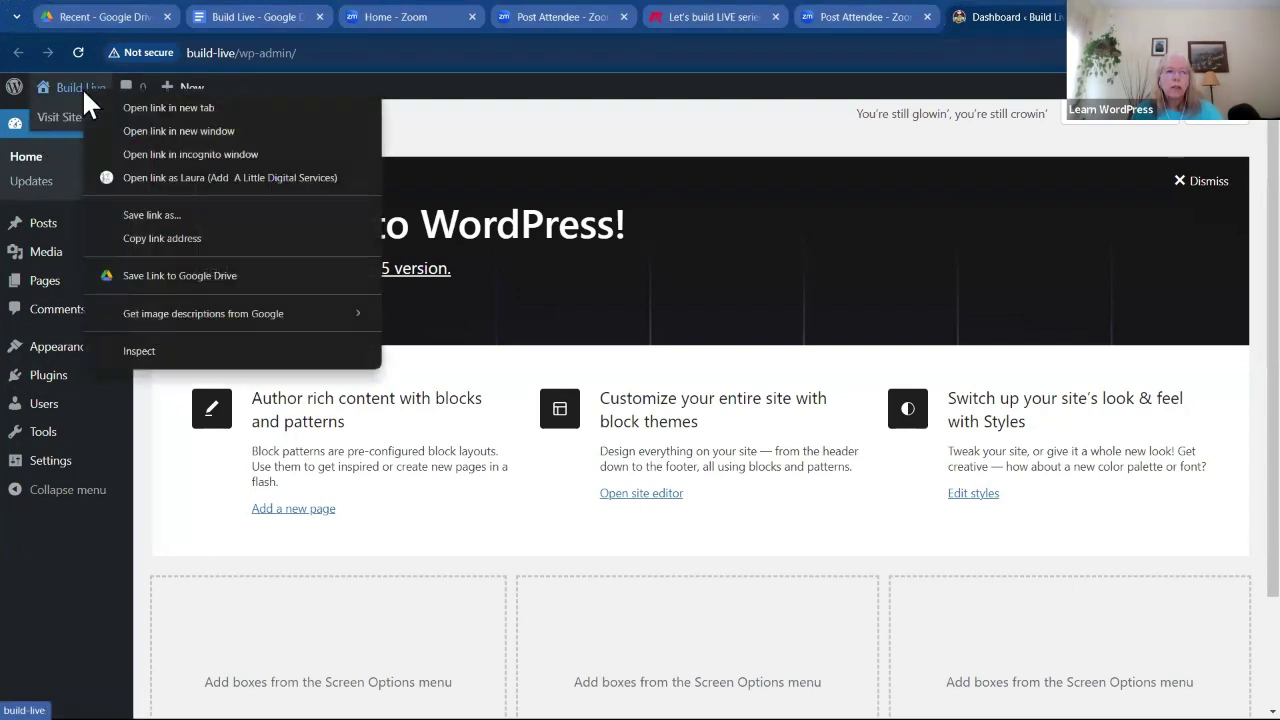
left_click(152, 107)
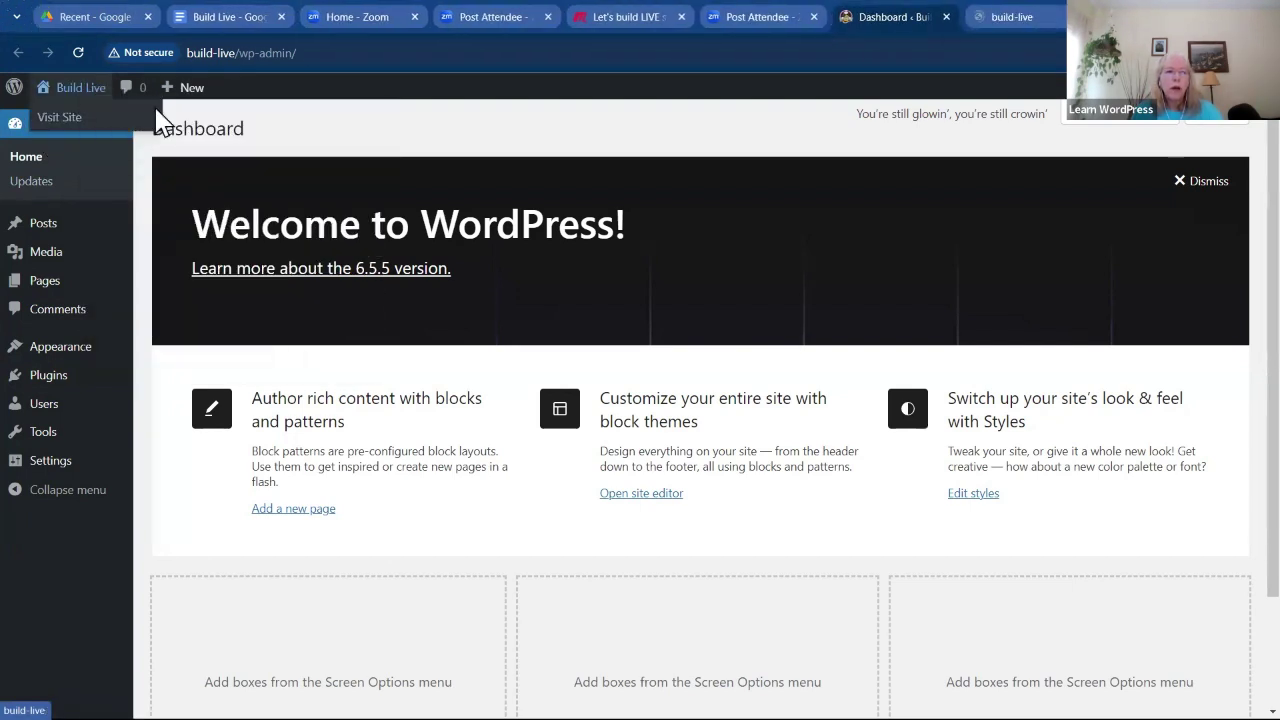
left_click(1007, 18)
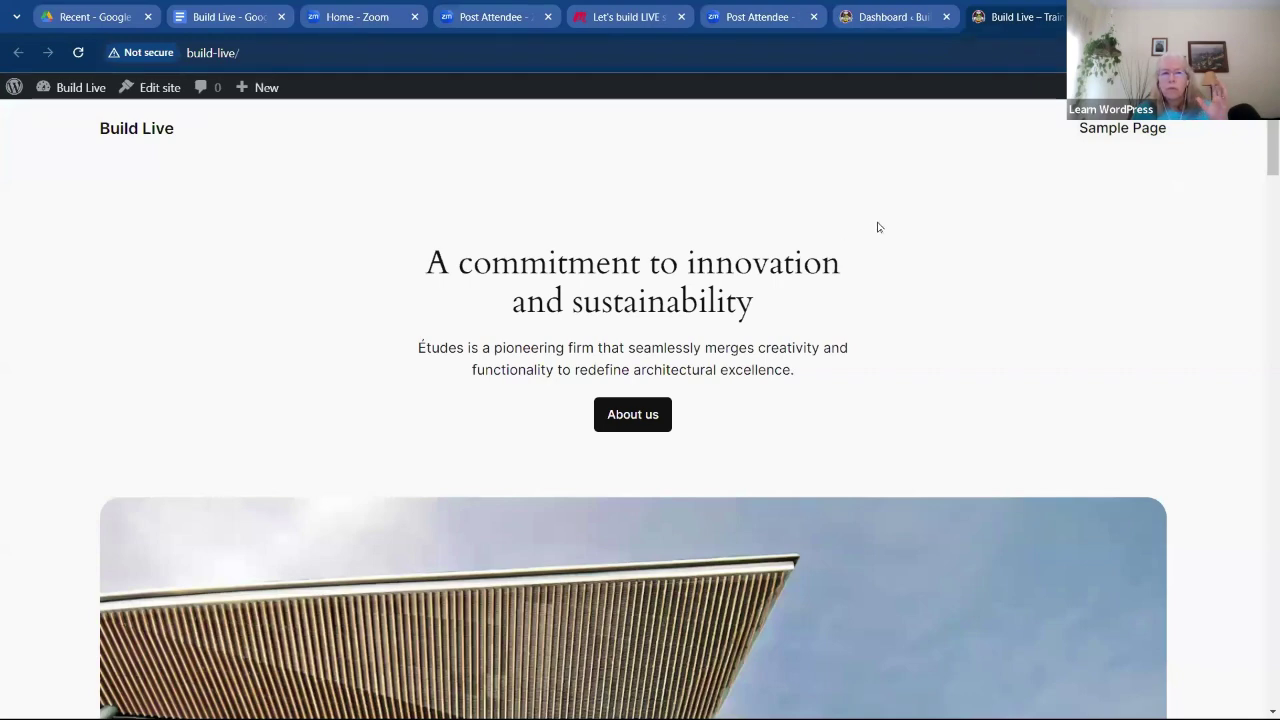
scroll(879, 228, "down", 3)
scroll(879, 230, "up", 3)
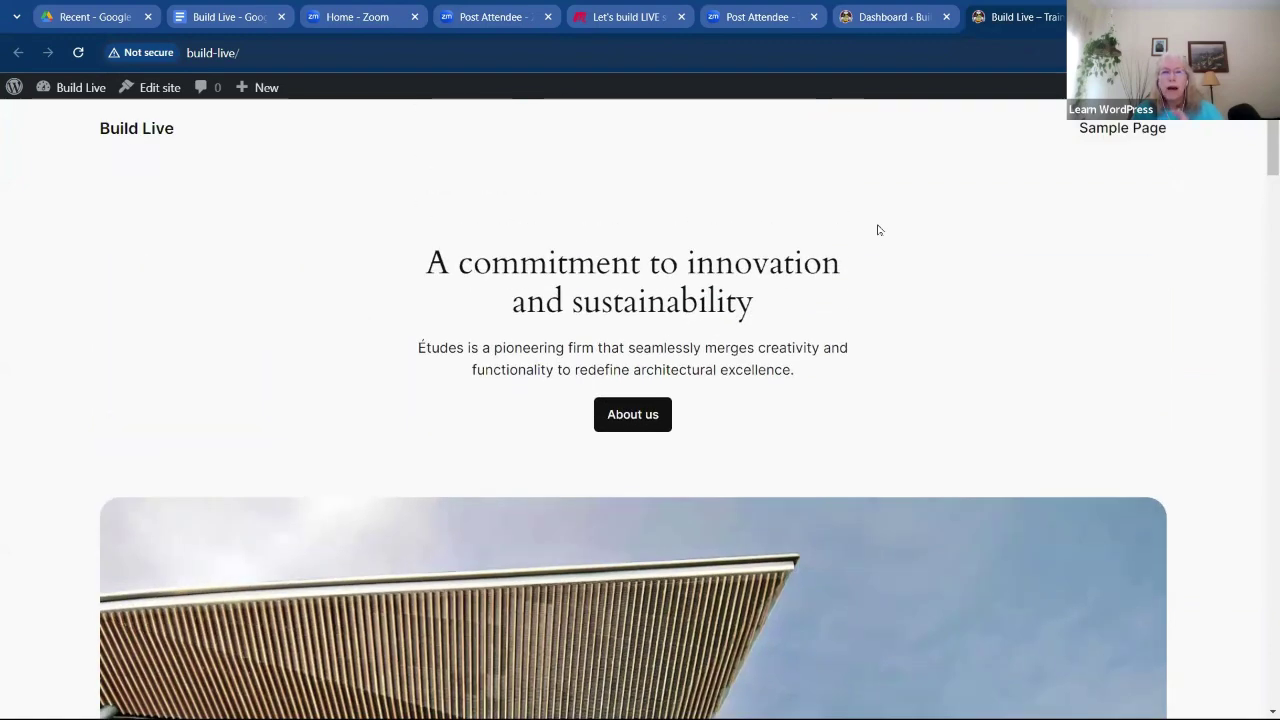
scroll(879, 230, "down", 3)
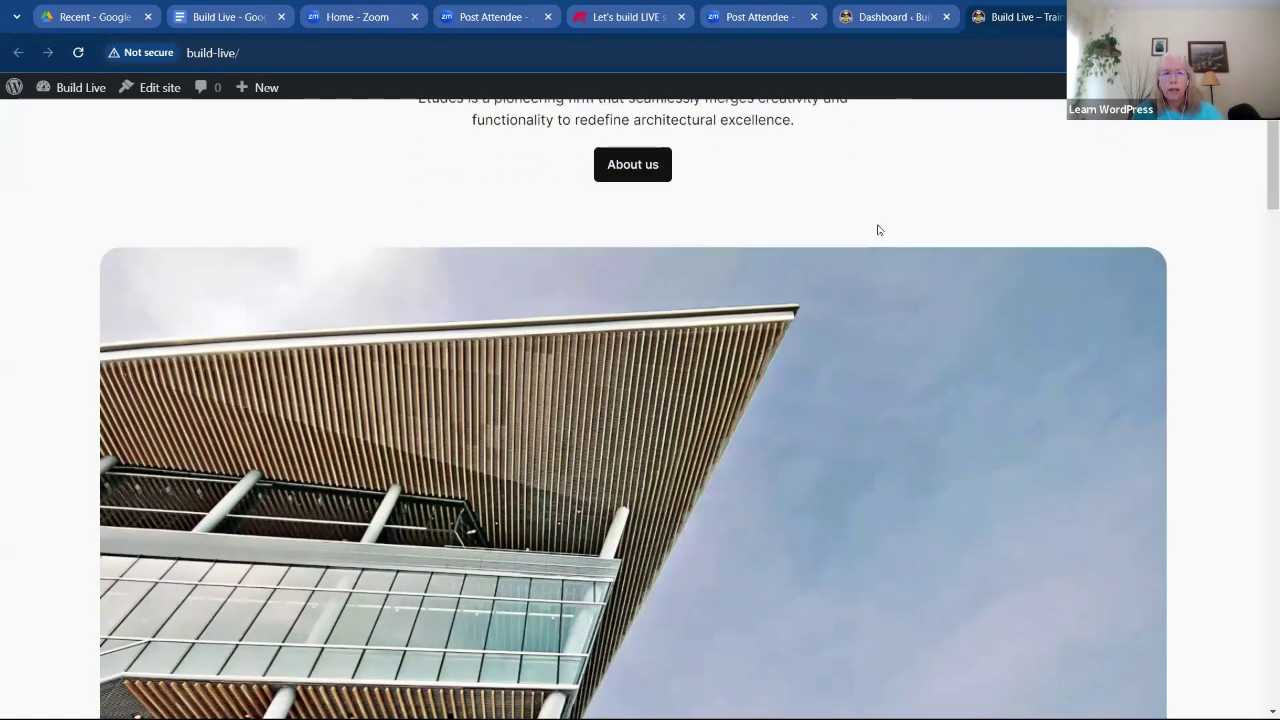
scroll(879, 230, "down", 15)
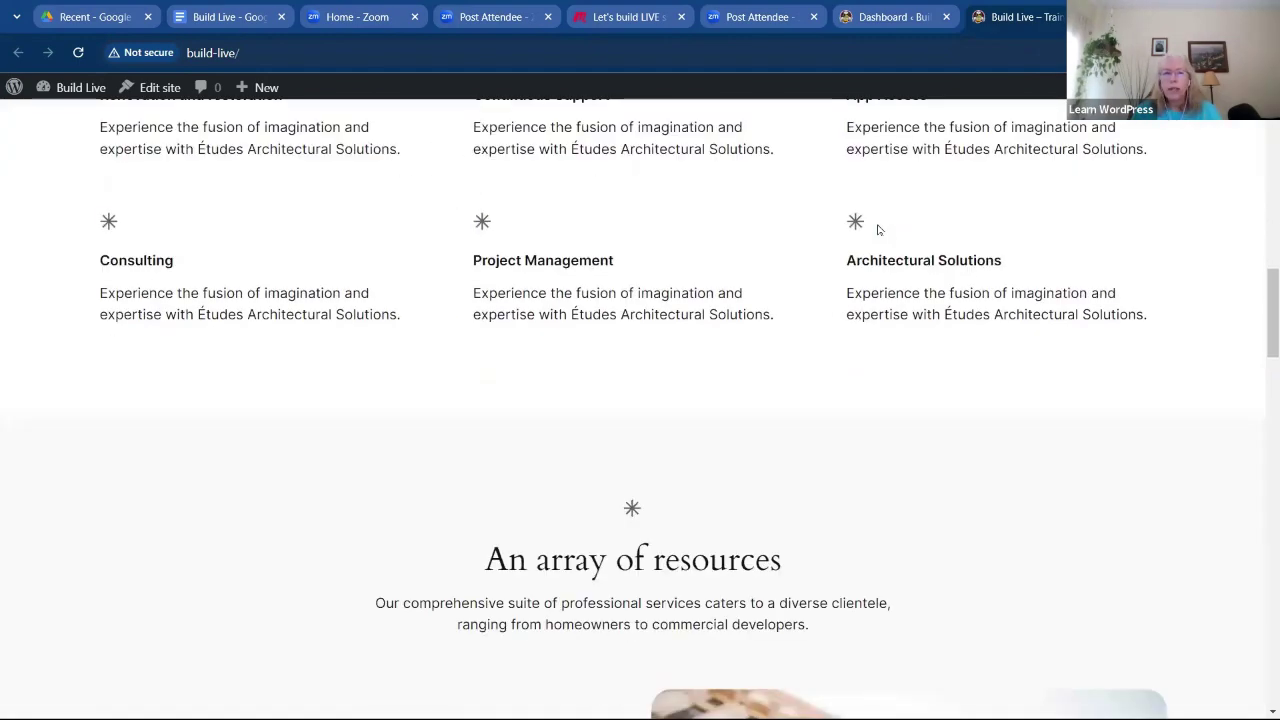
scroll(879, 230, "up", 6)
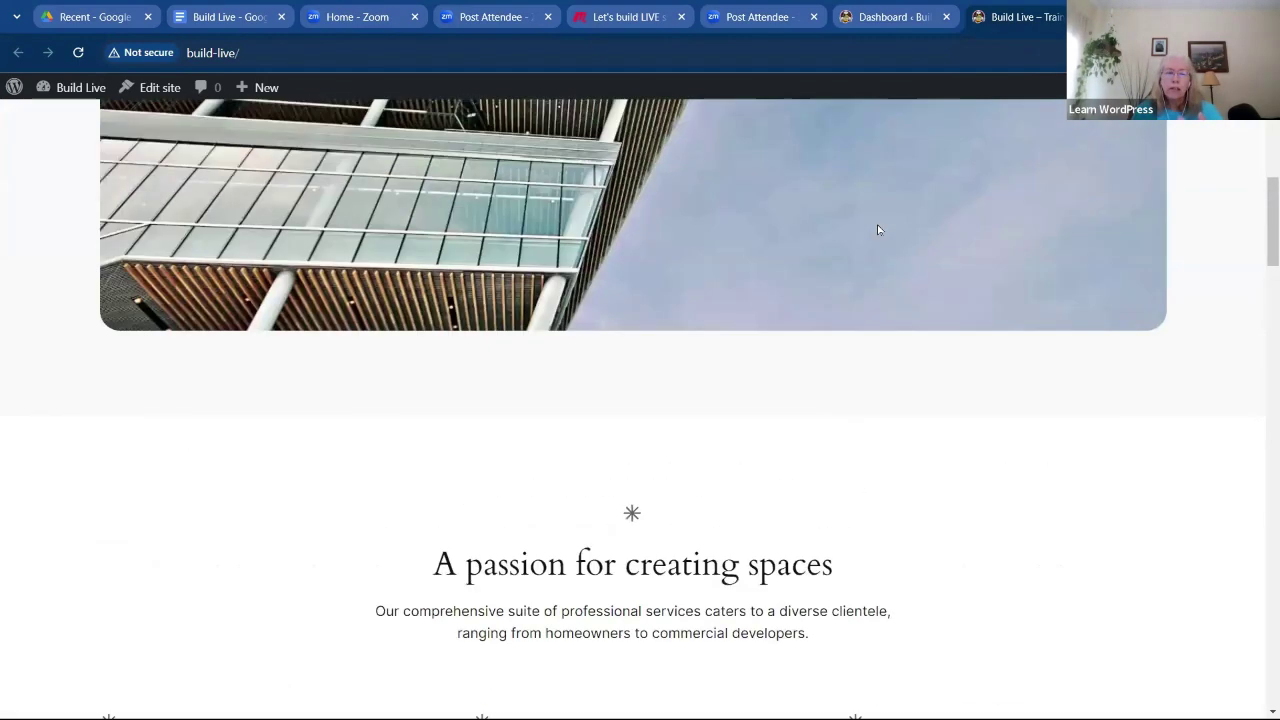
scroll(878, 230, "up", 4)
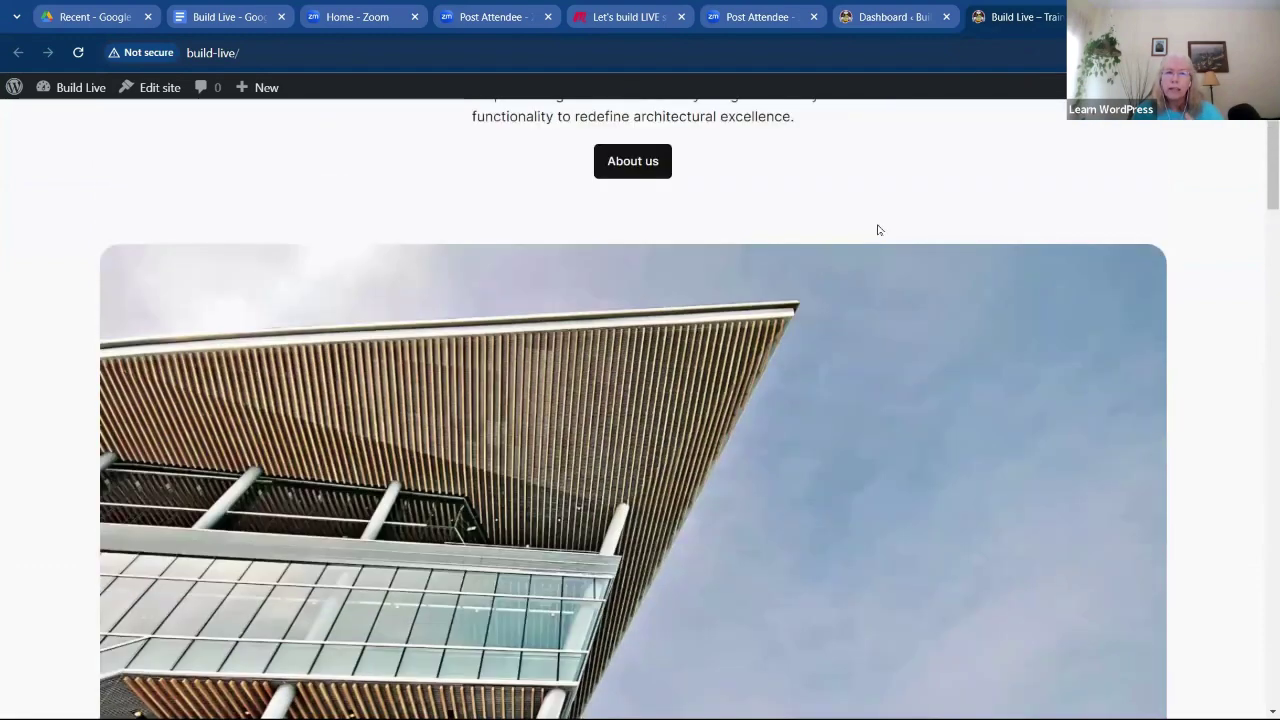
scroll(879, 230, "up", 3)
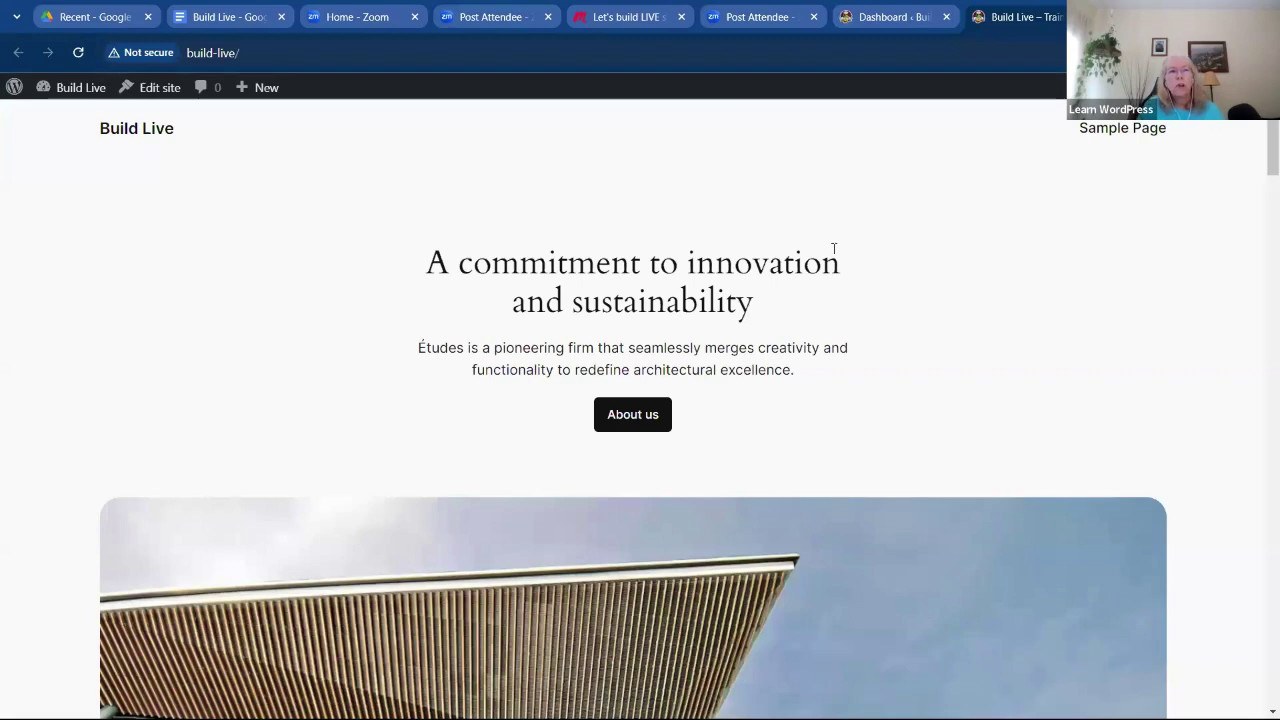
mouse_move(69, 89)
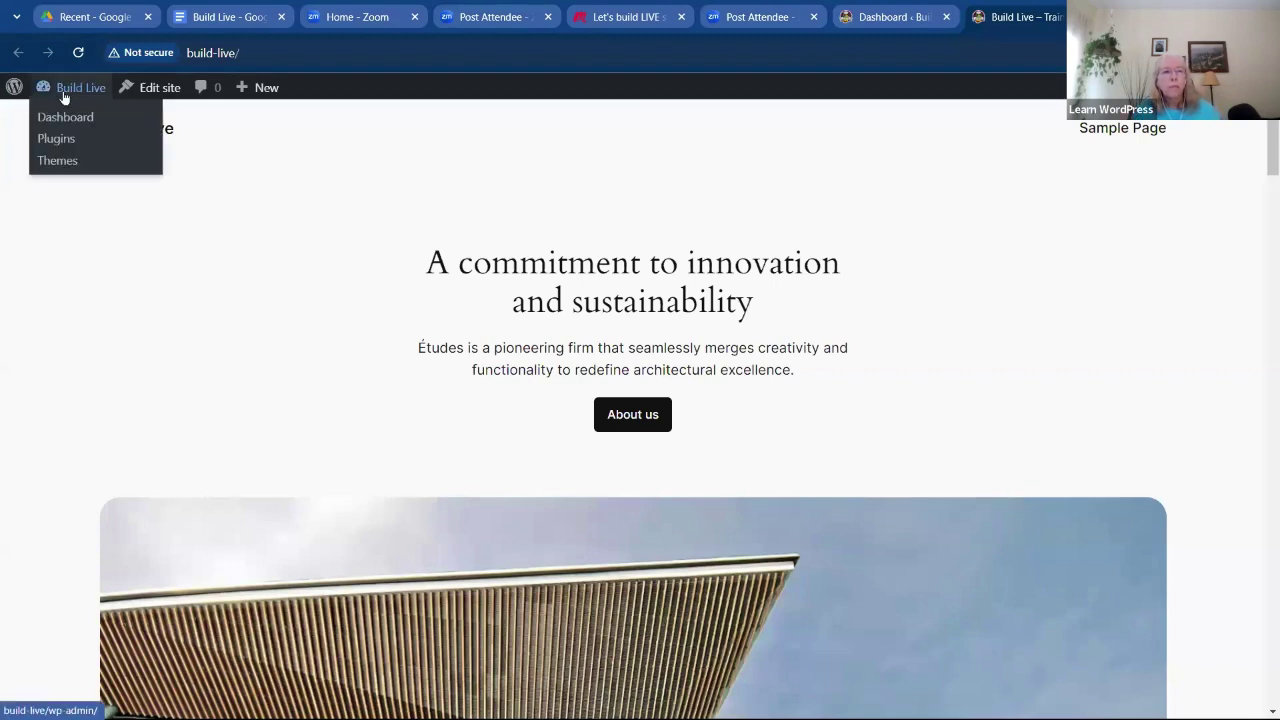
Return to the Dashboard tab and view the installed themes under Appearance > Themes
left_click(900, 20)
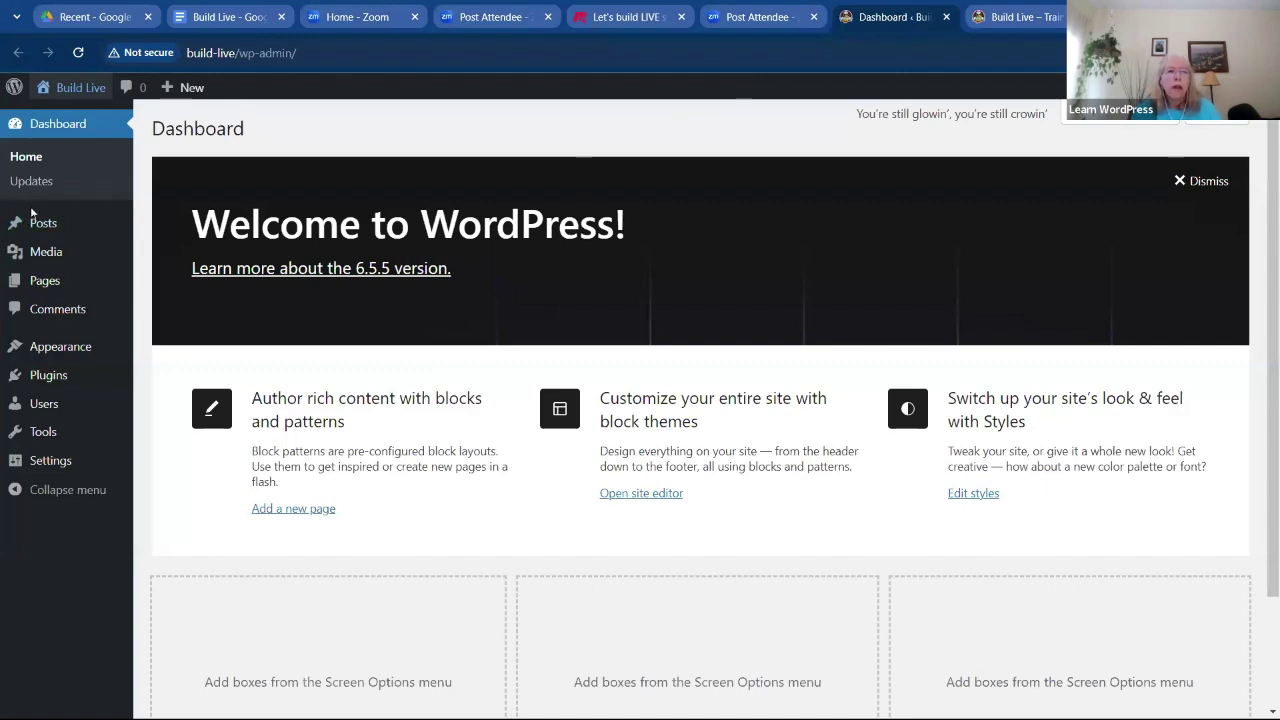
mouse_move(72, 352)
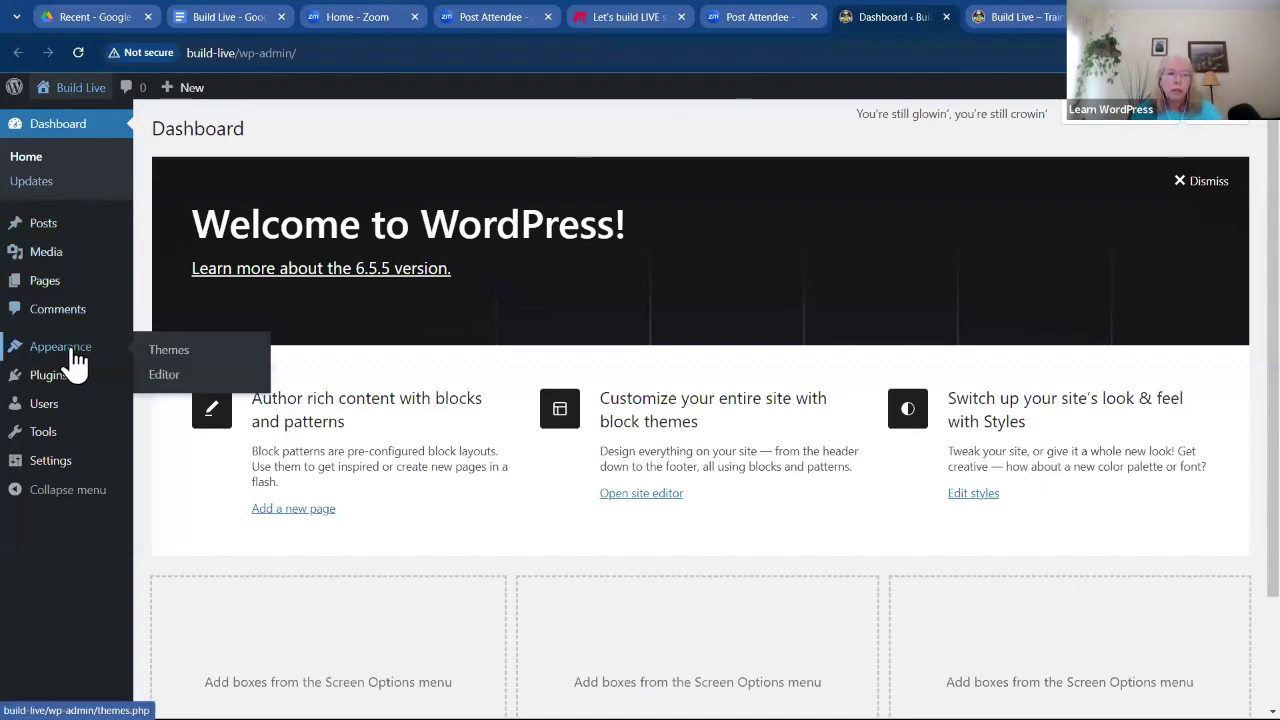
left_click(170, 352)
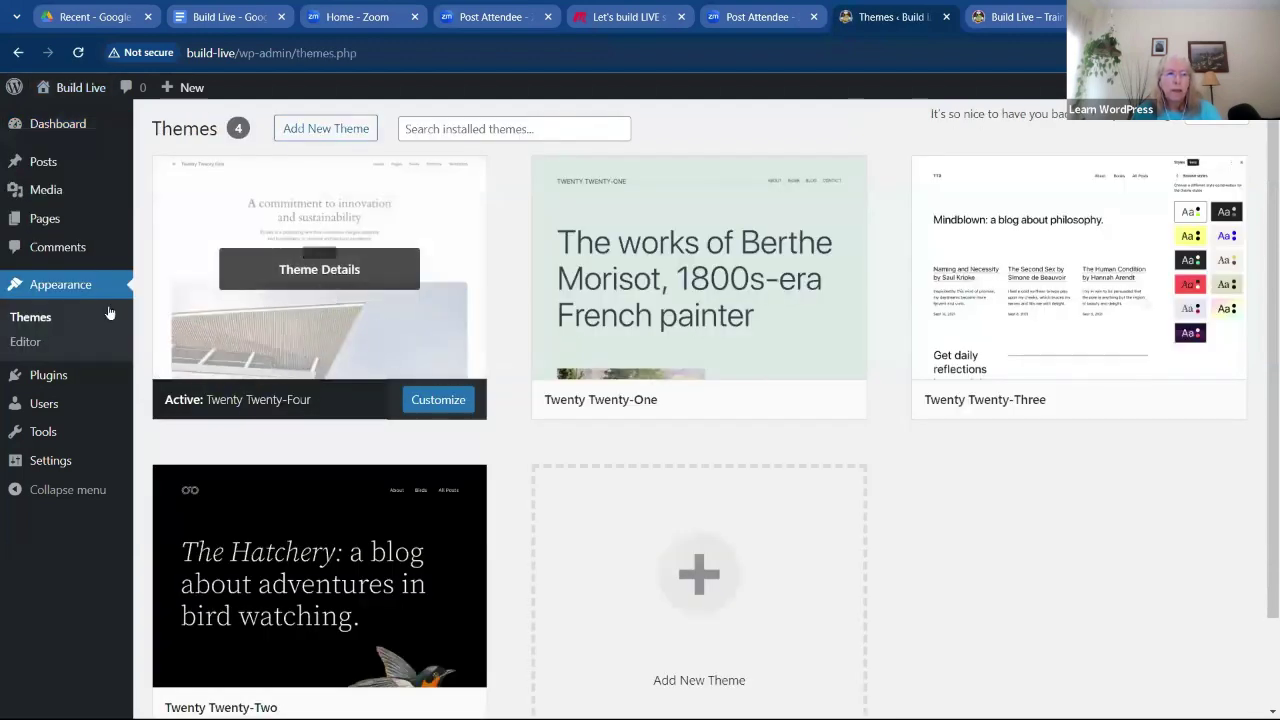
Look at the Site Editor via Appearance > Editor, then go back to the Dashboard
left_click(40, 345)
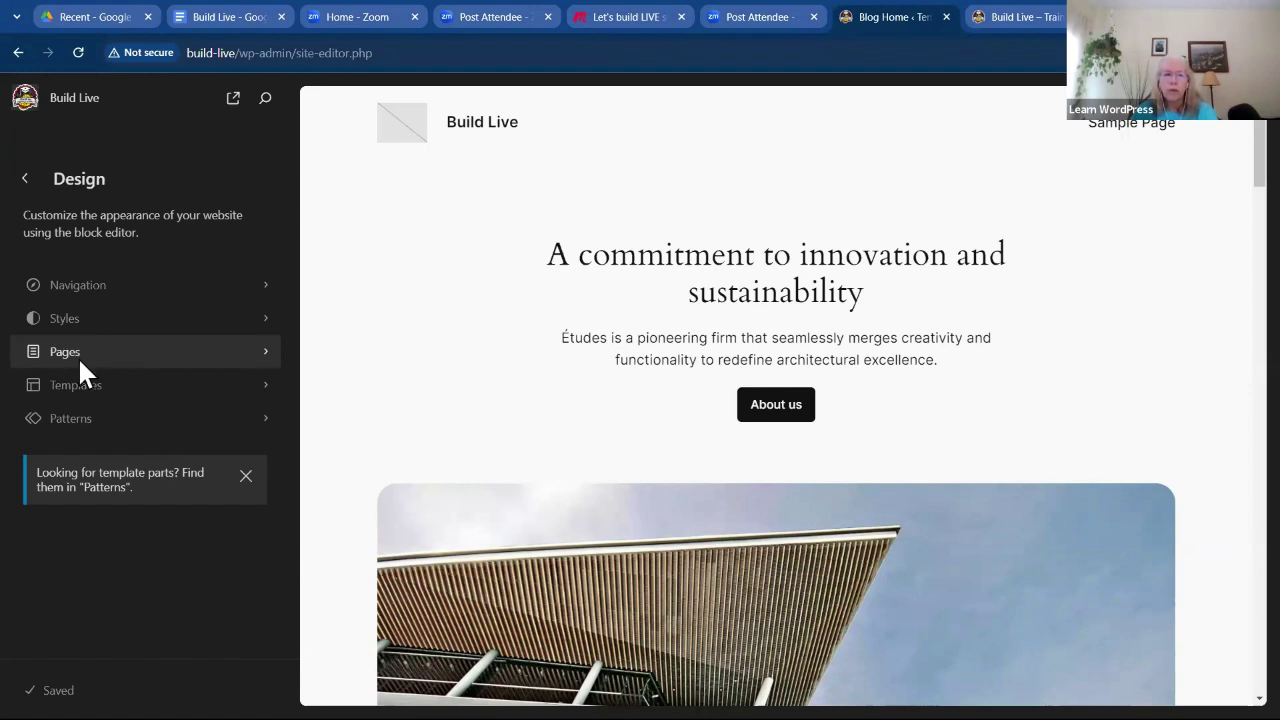
left_click(26, 180)
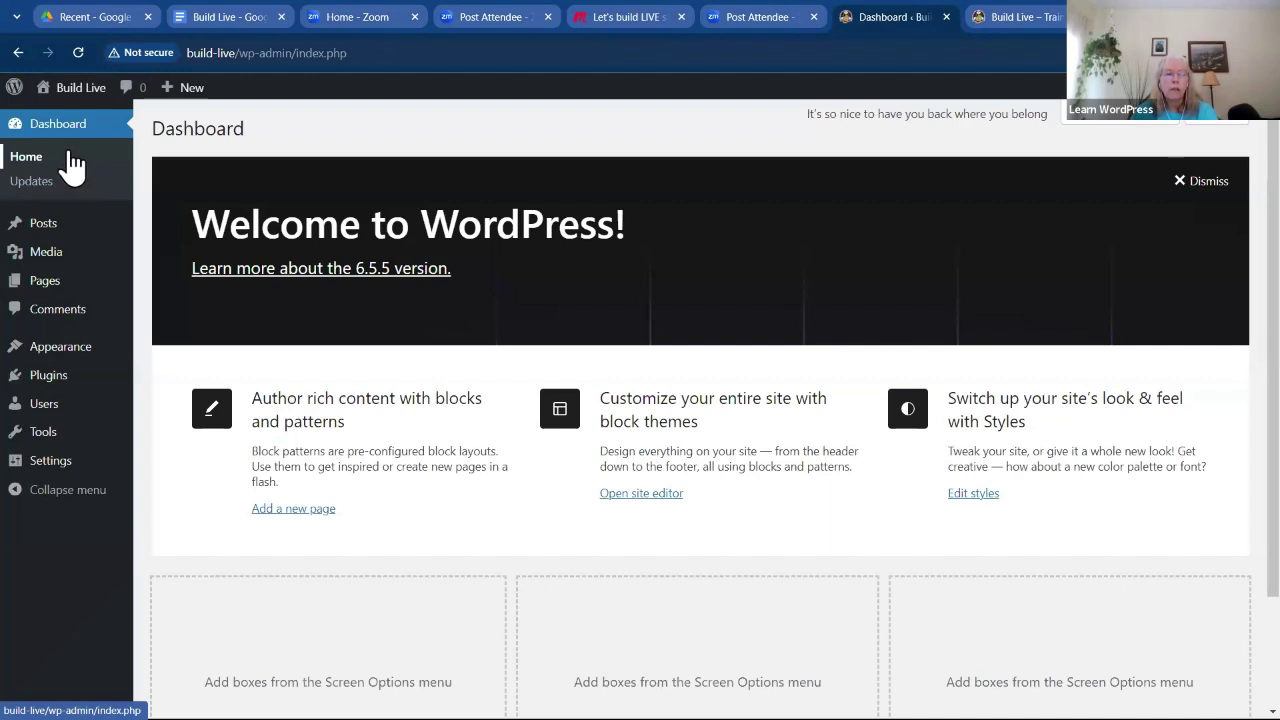
mouse_move(70, 256)
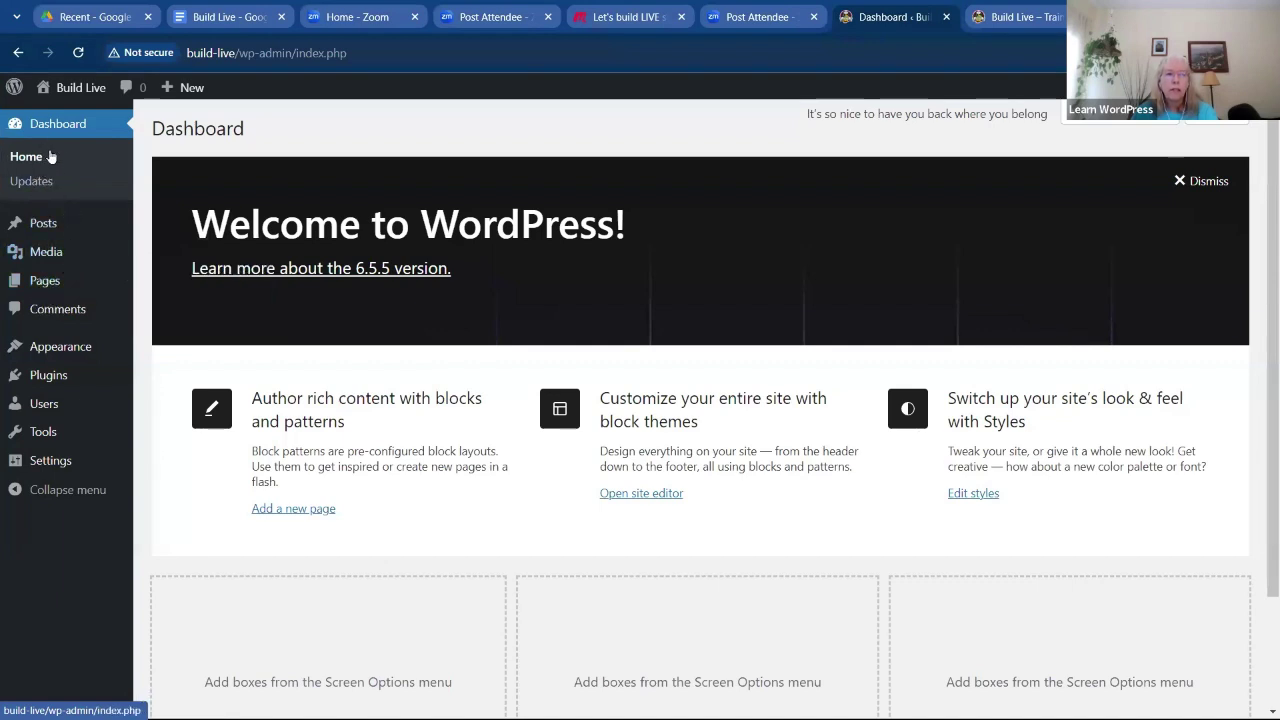
mouse_move(50, 295)
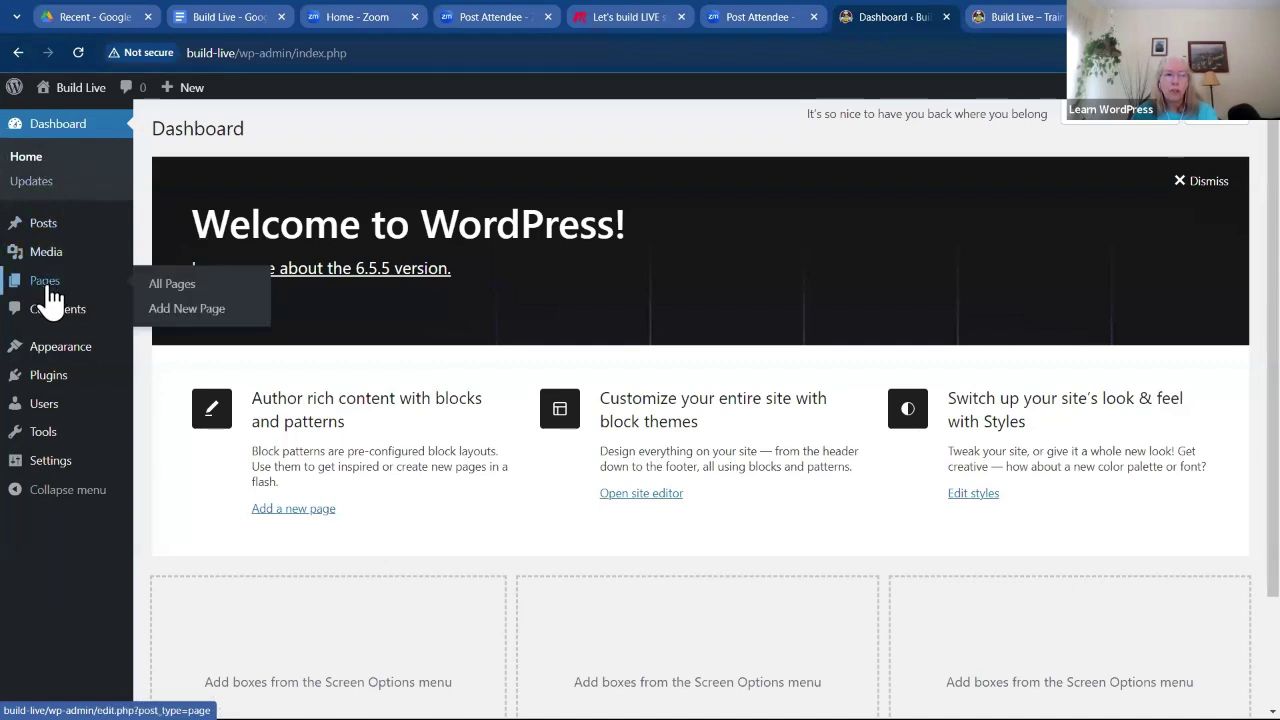
Create a new blank page, skipping the patterns, titled 'Home'
left_click(182, 318)
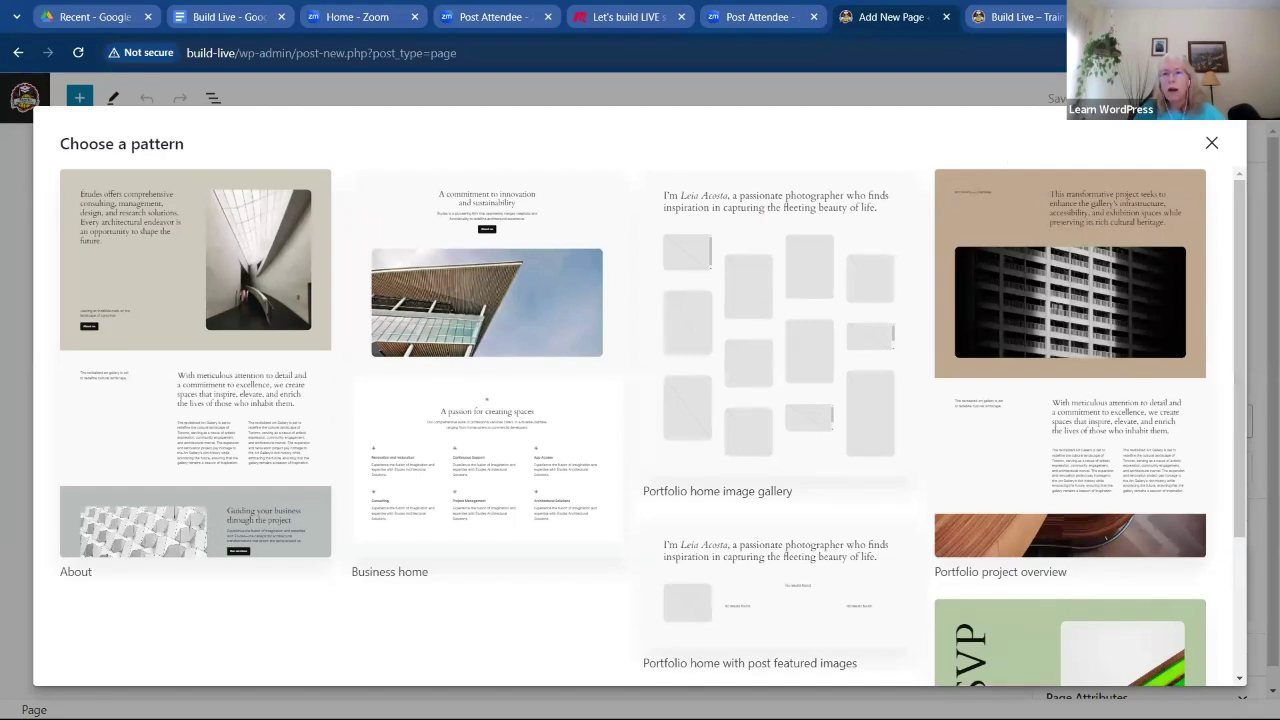
left_click(1211, 145)
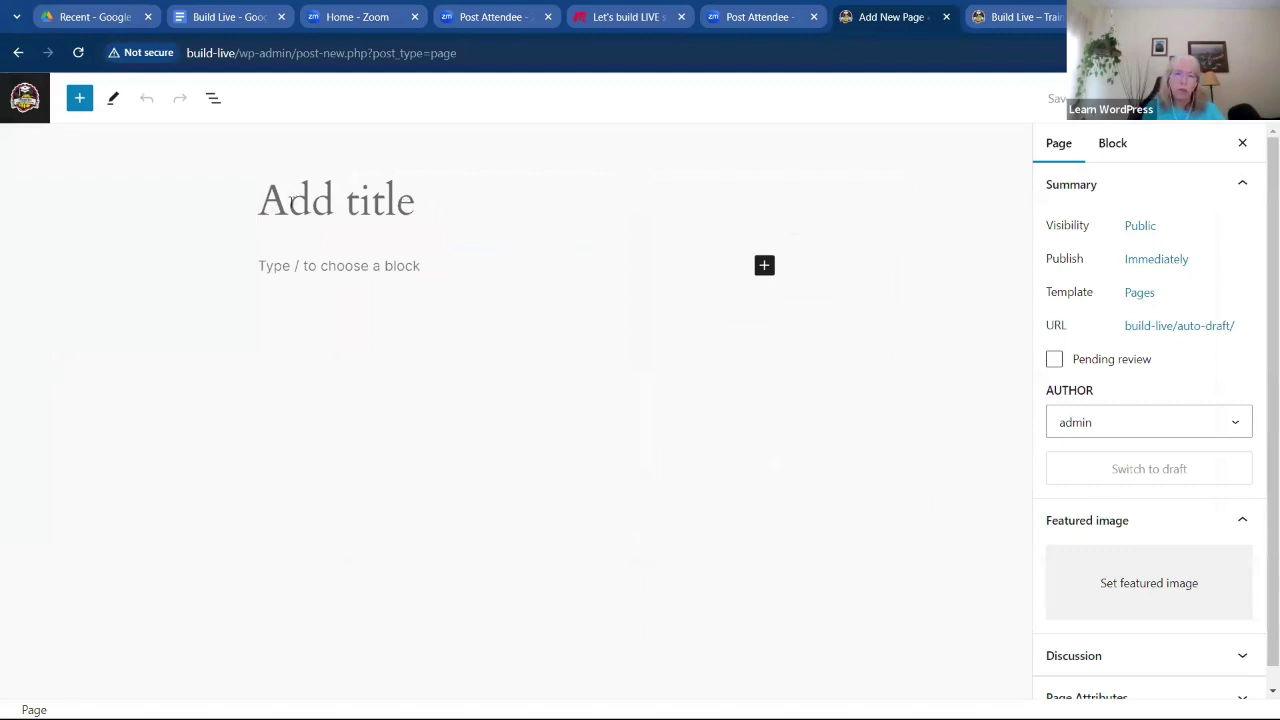
type("Home")
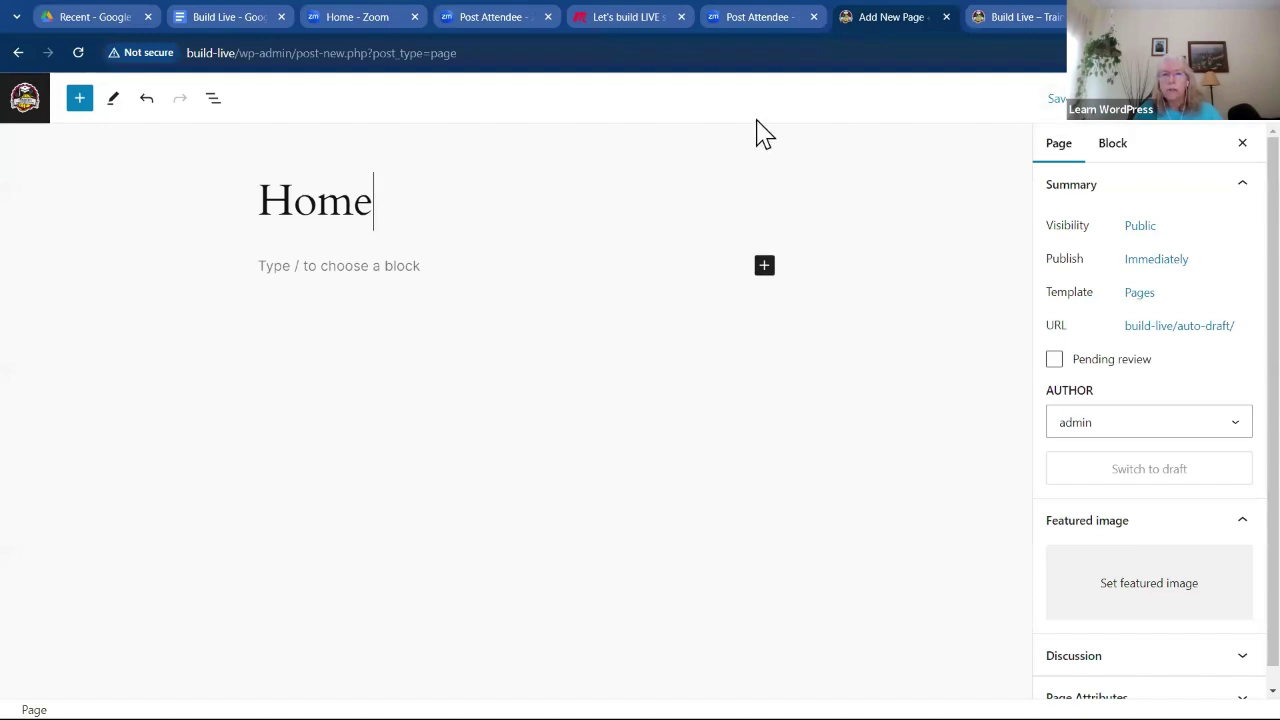
Publish the Home page and view it live
left_click(1095, 98)
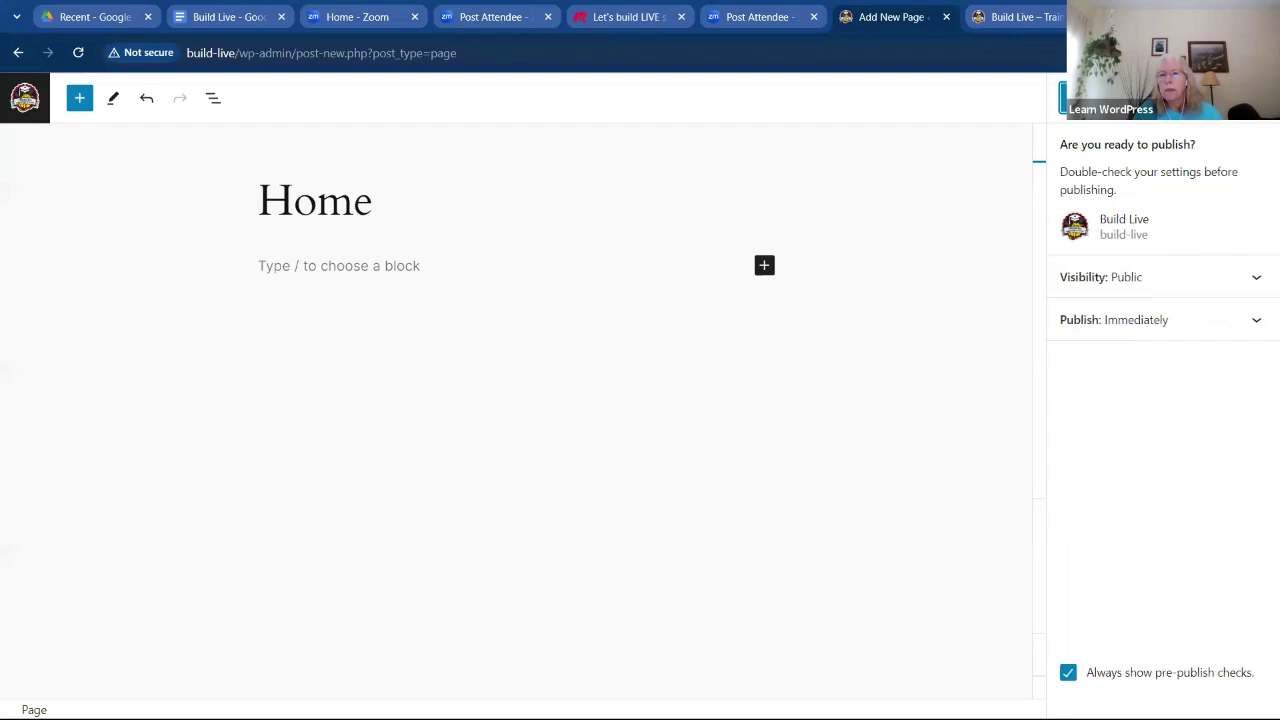
left_click(1095, 98)
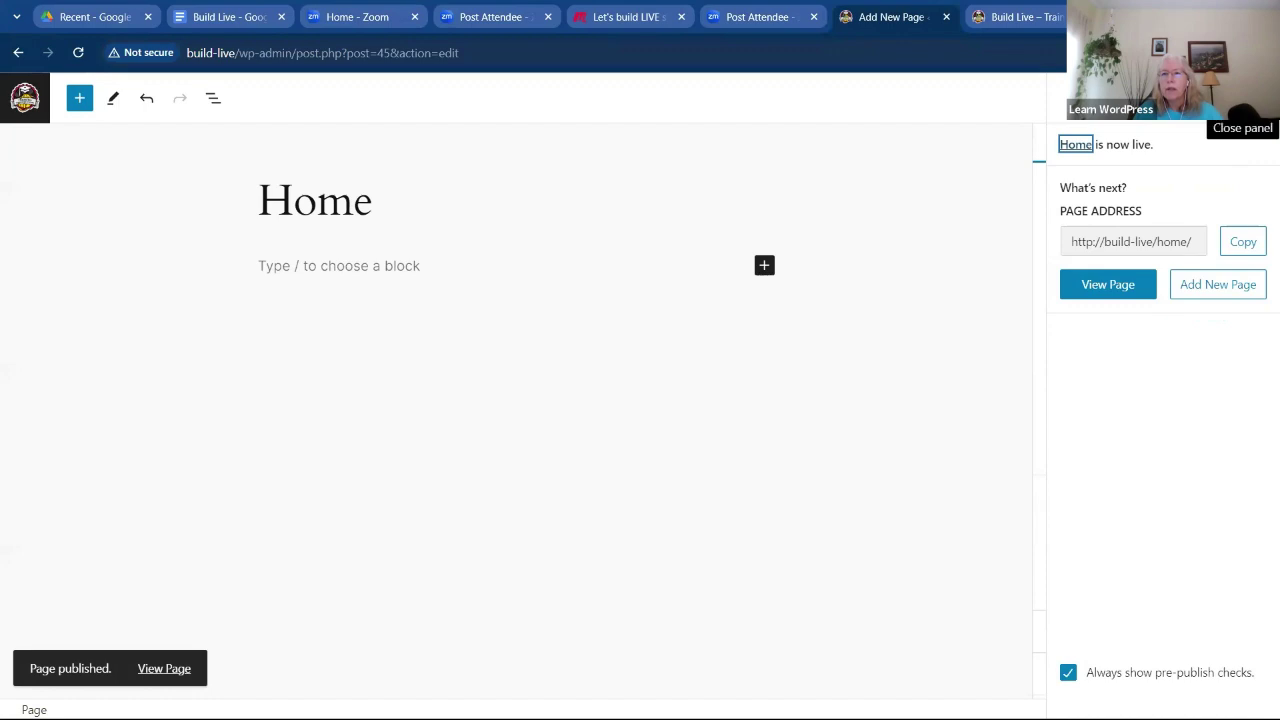
left_click(1243, 131)
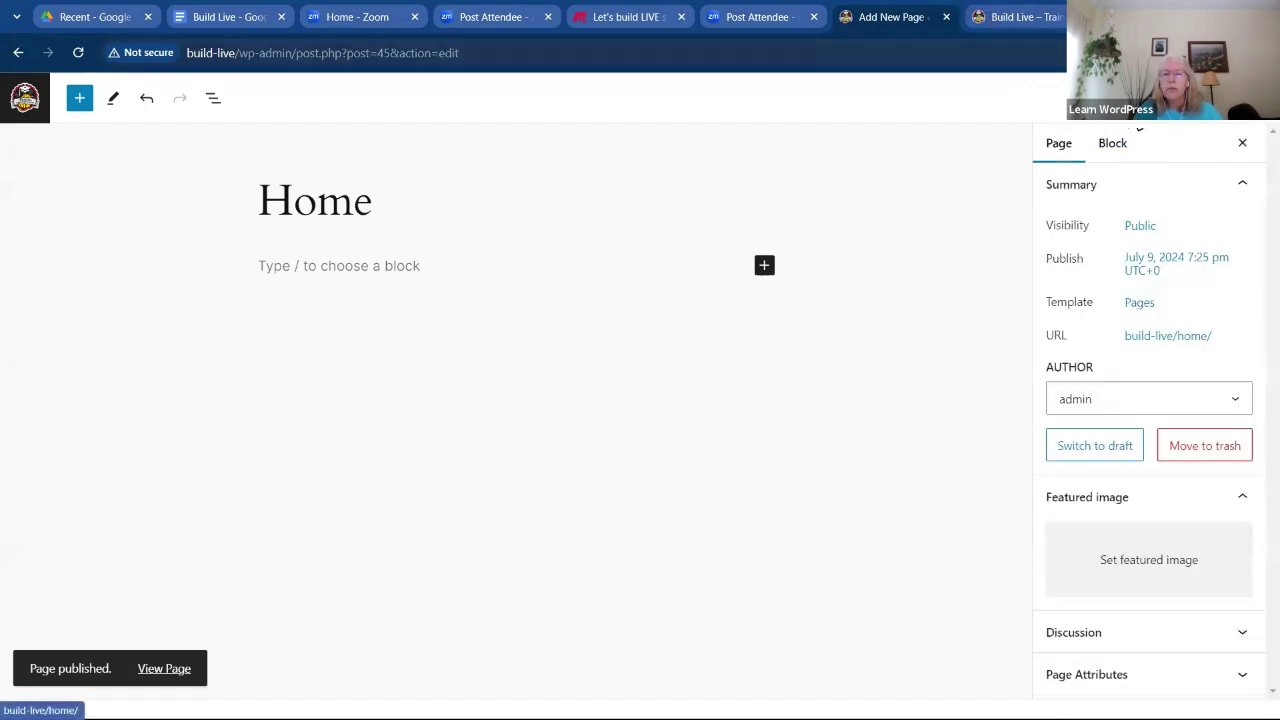
left_click(1110, 97)
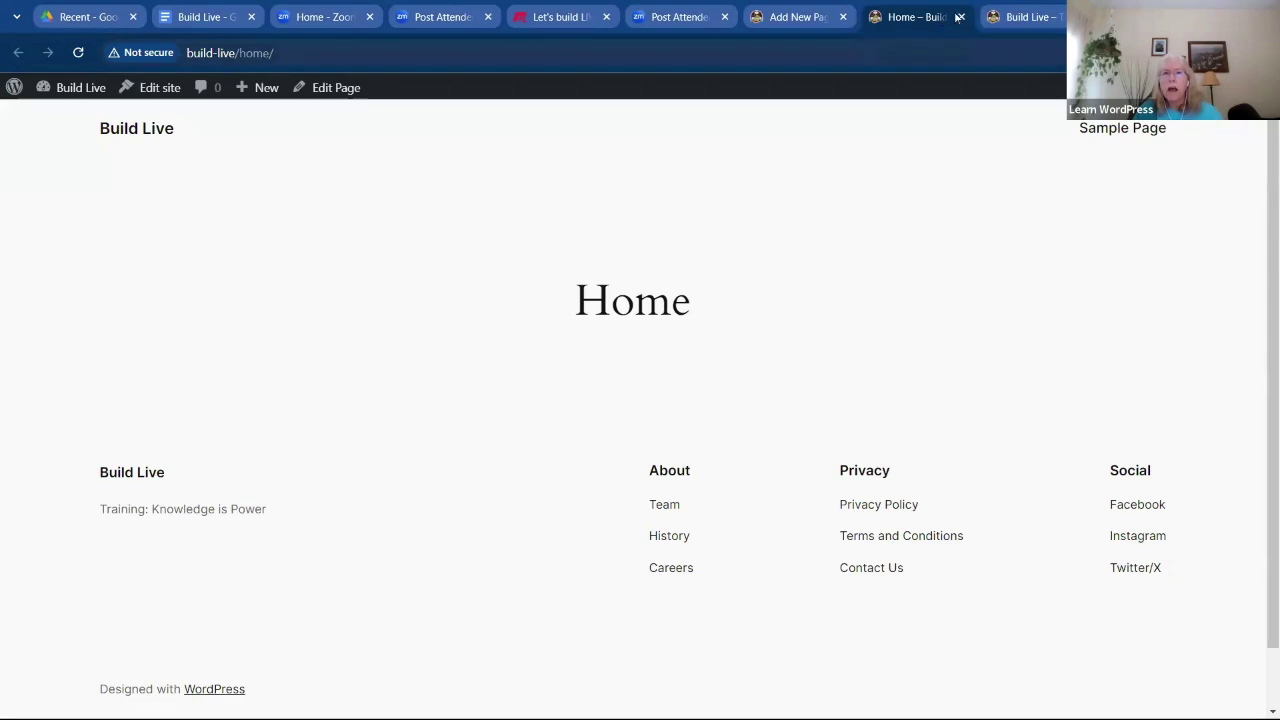
Check the site's front page tab, then return to the Home page editor
mouse_move(1010, 15)
left_click(1022, 17)
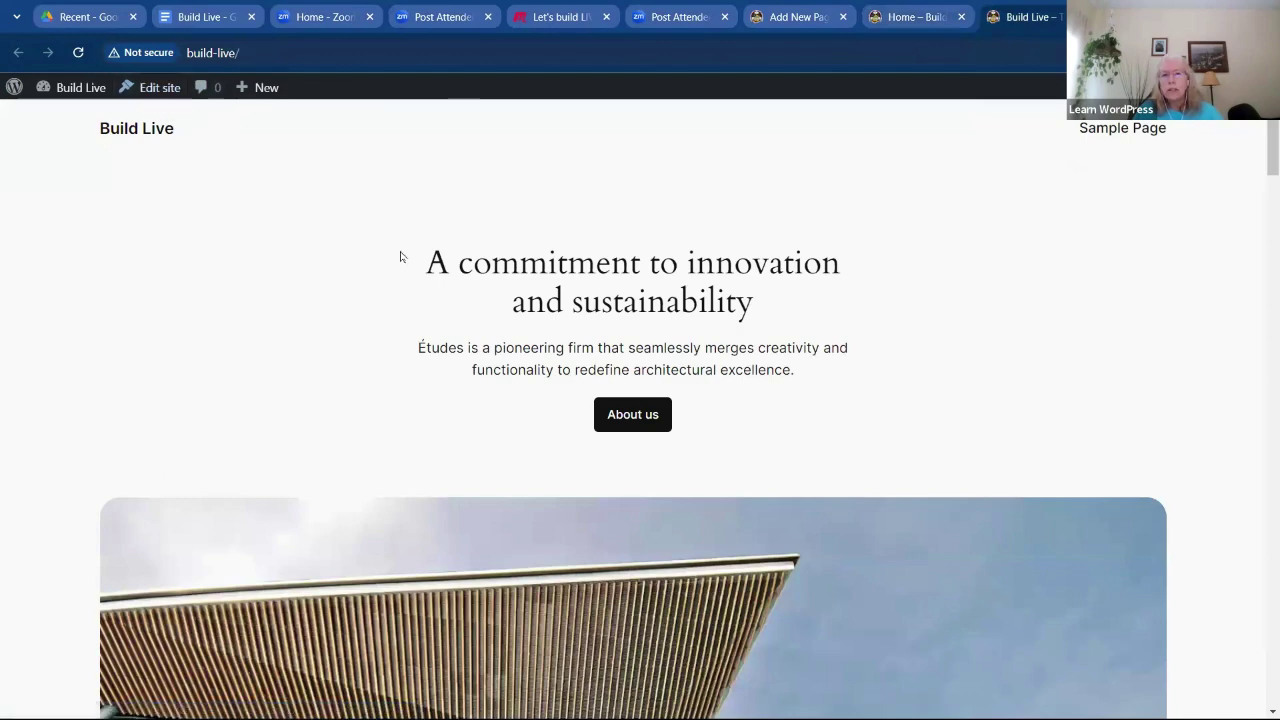
scroll(403, 220, "down", 3)
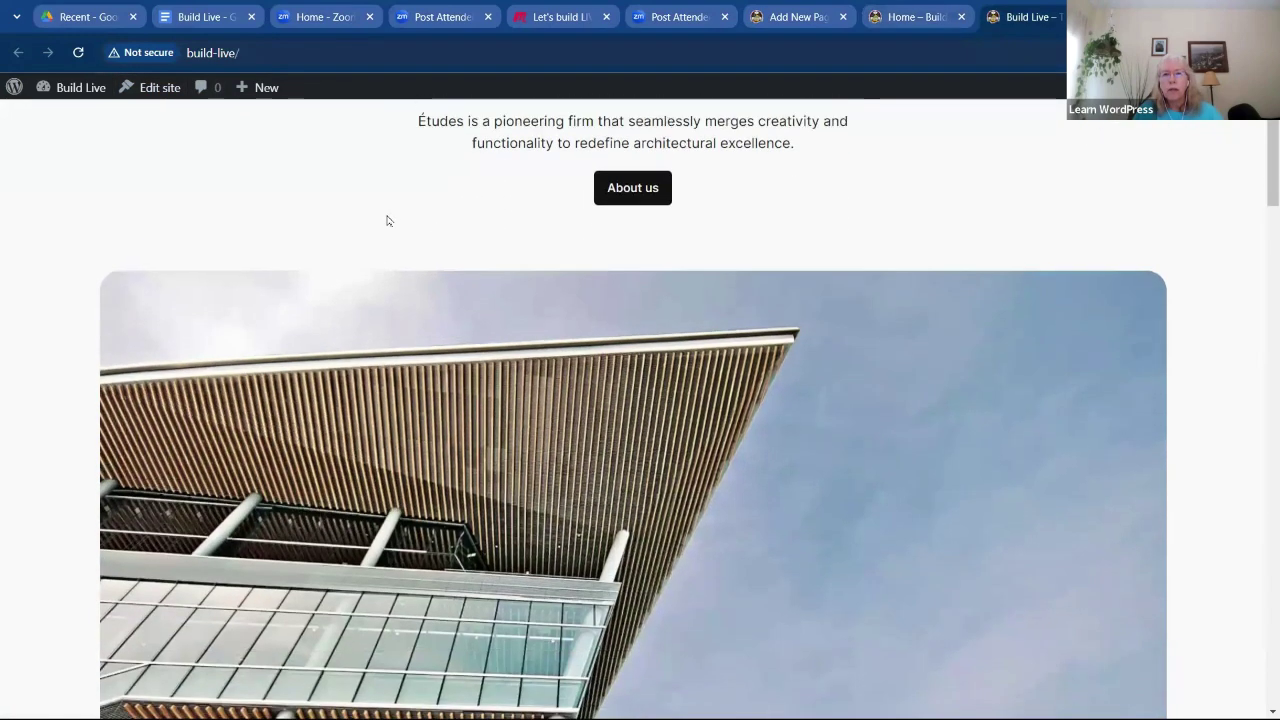
scroll(386, 217, "up", 3)
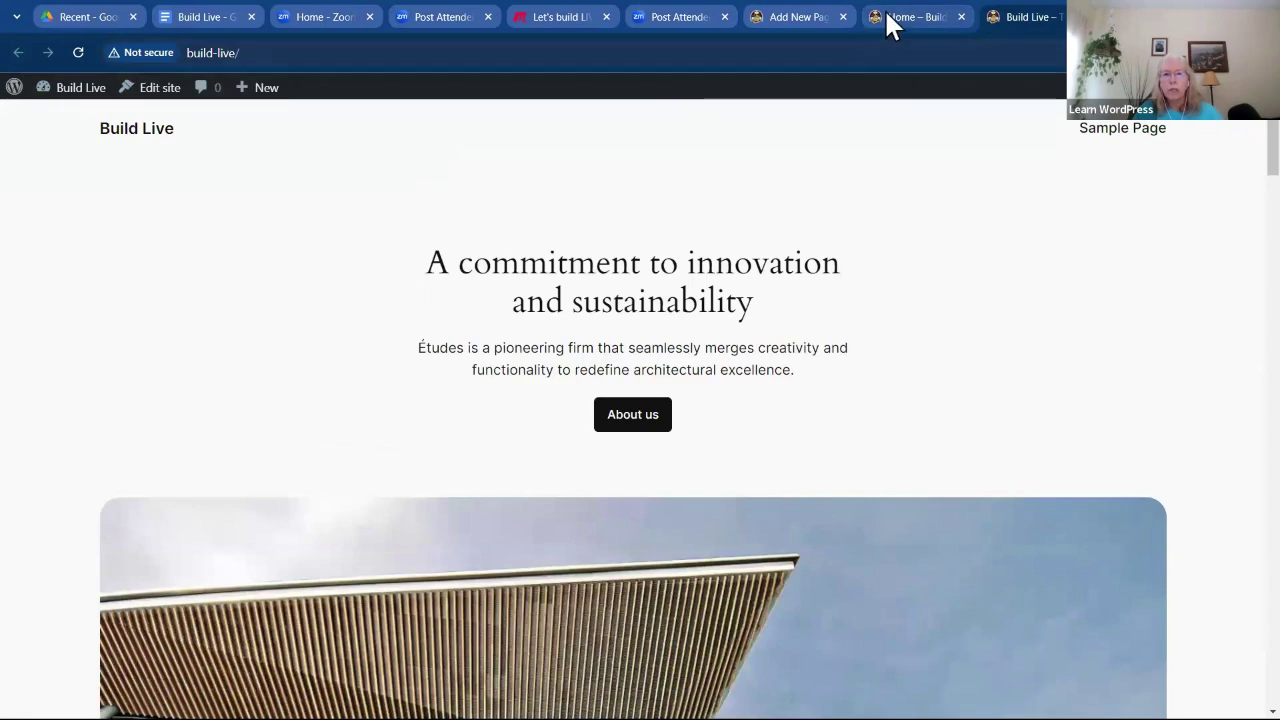
left_click(787, 17)
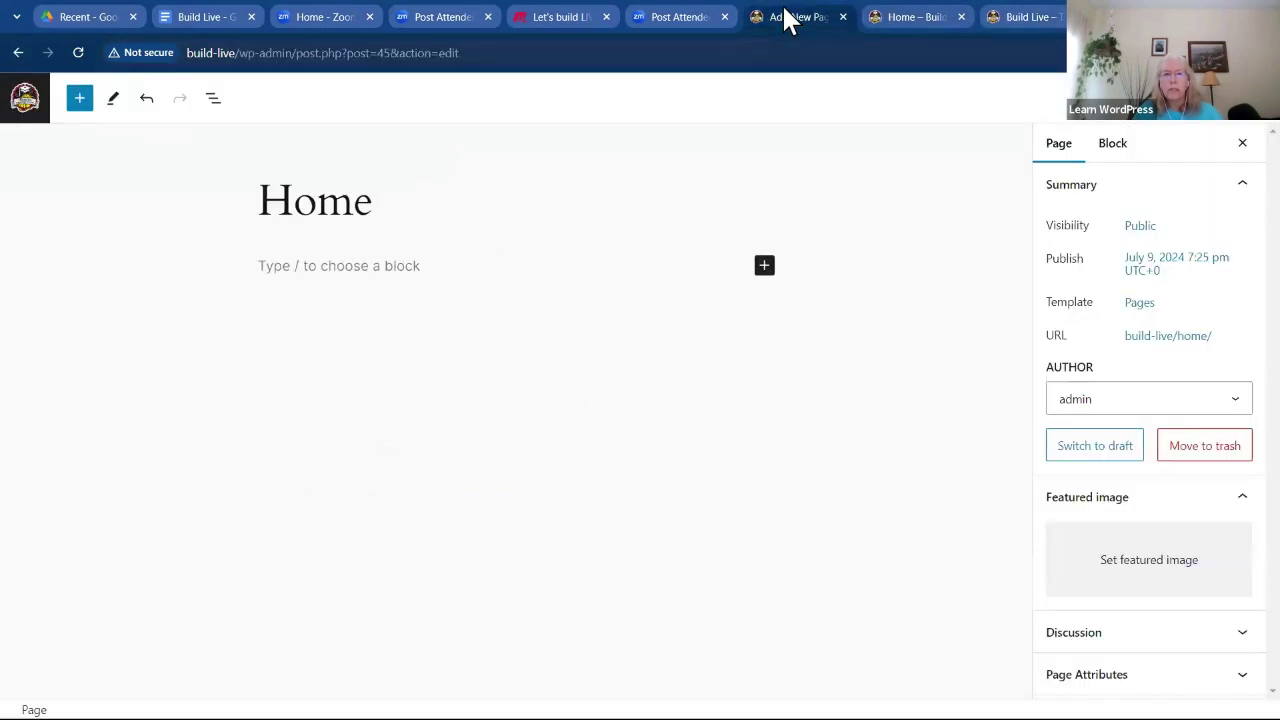
Go back to the Pages list and open Settings > Reading
left_click(31, 108)
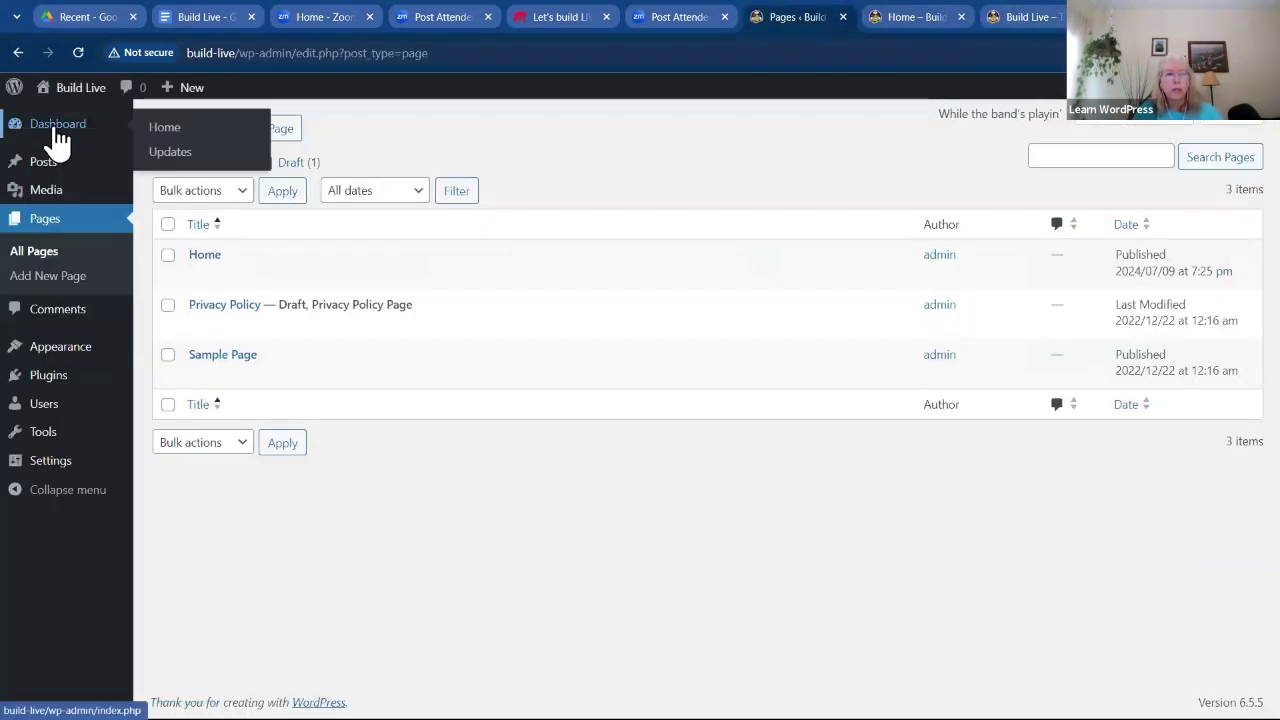
mouse_move(46, 476)
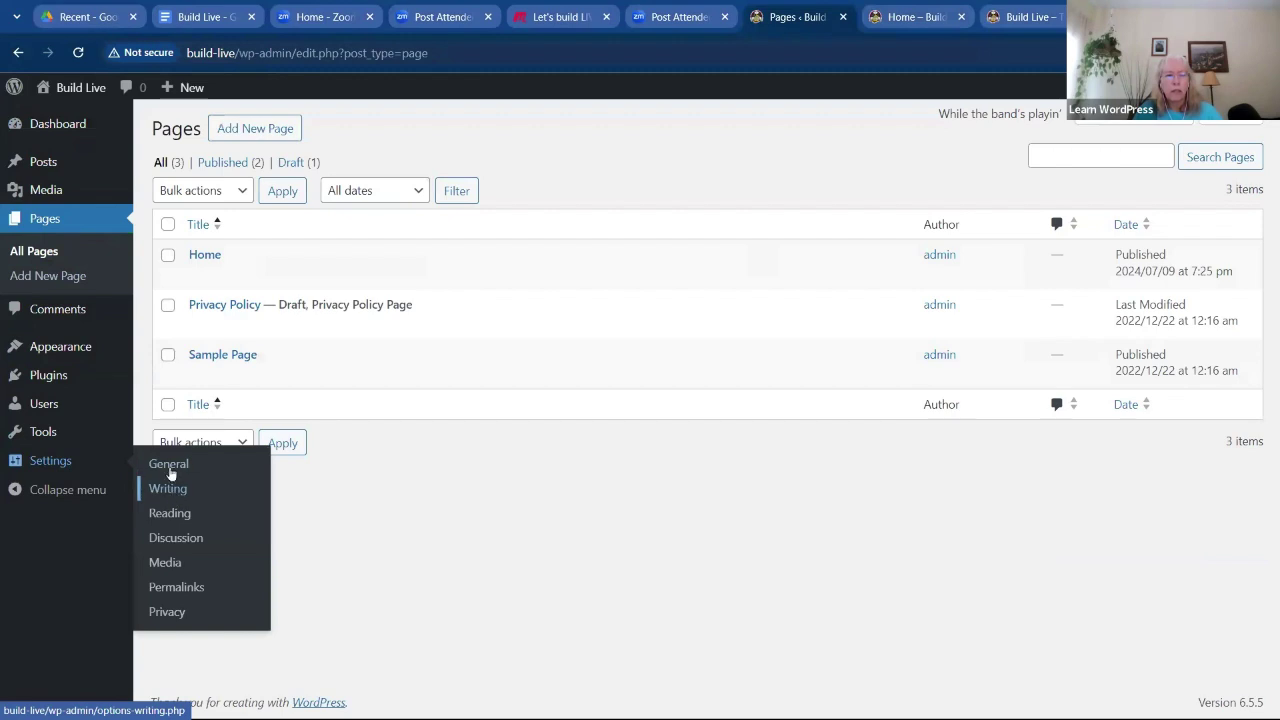
left_click(166, 516)
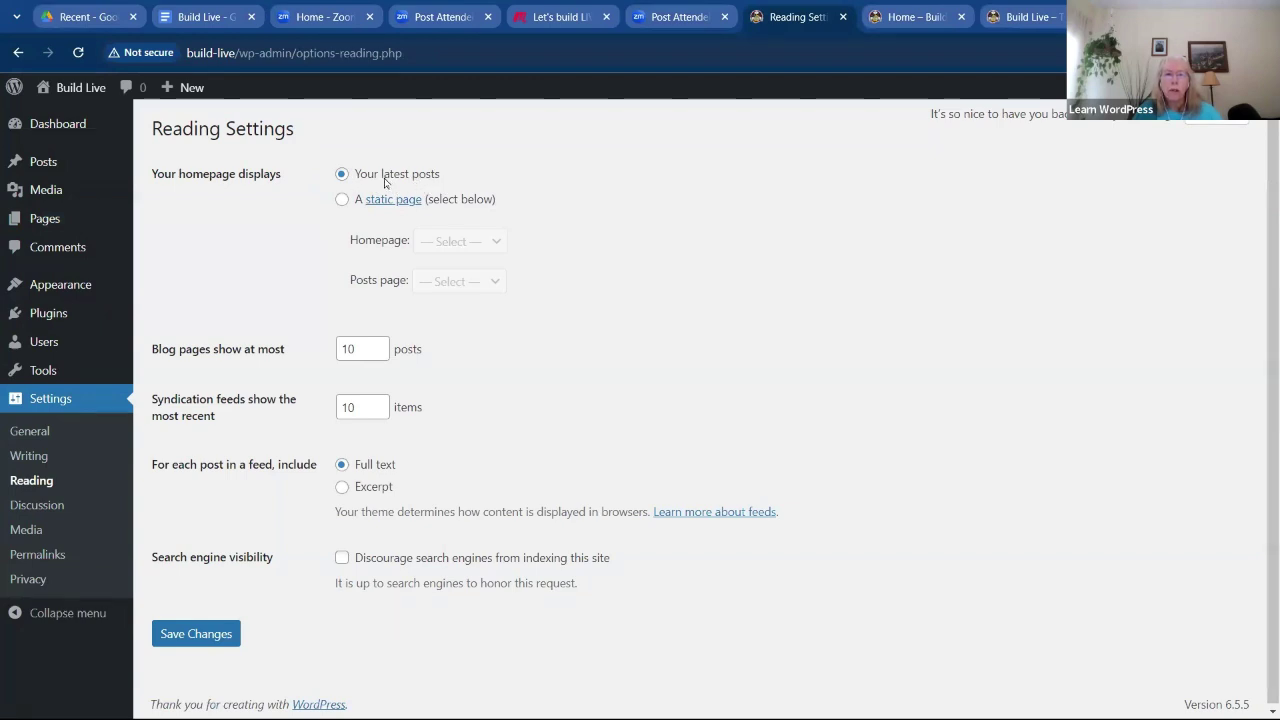
Set the homepage to the static page 'Home' and save the Reading settings
left_click(342, 200)
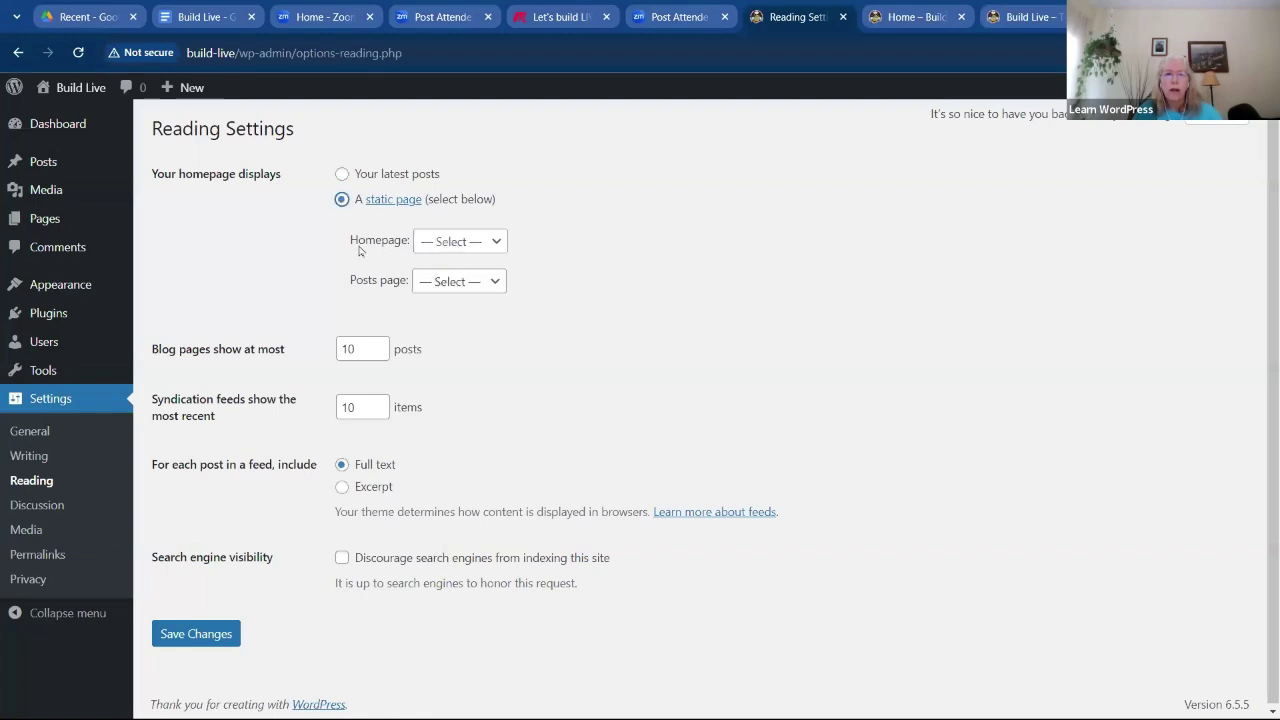
left_click(499, 249)
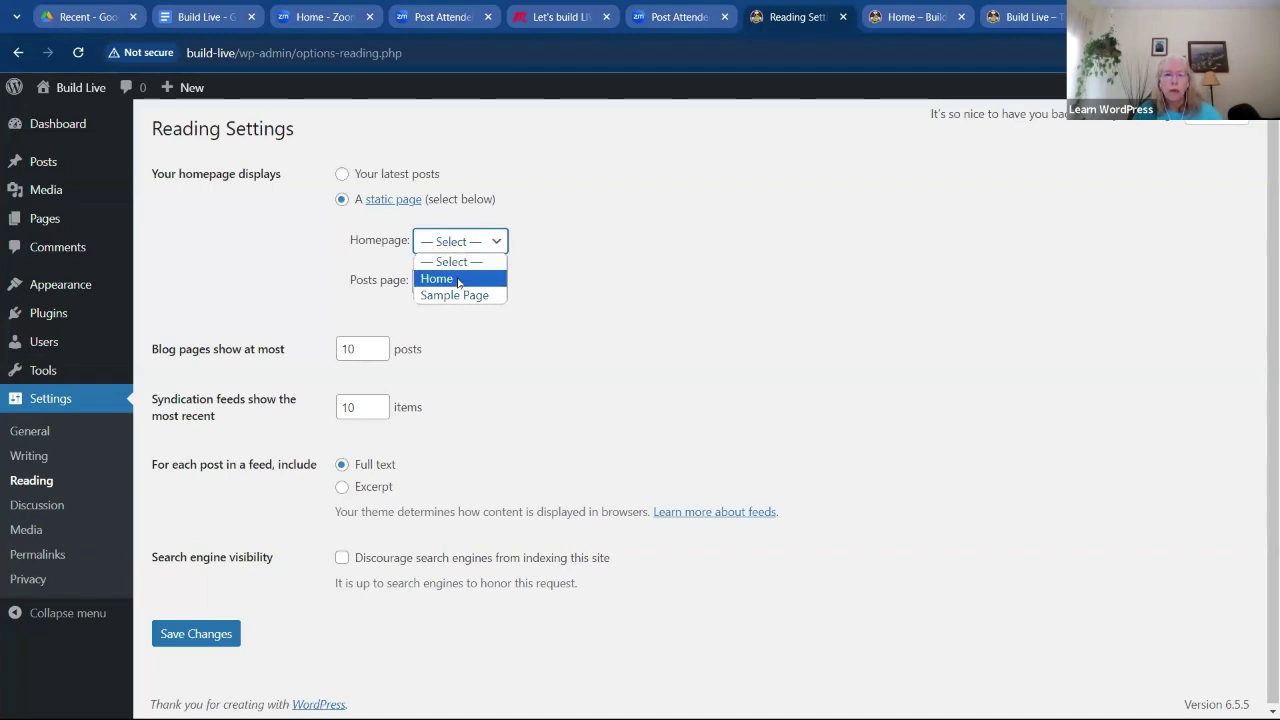
left_click(458, 280)
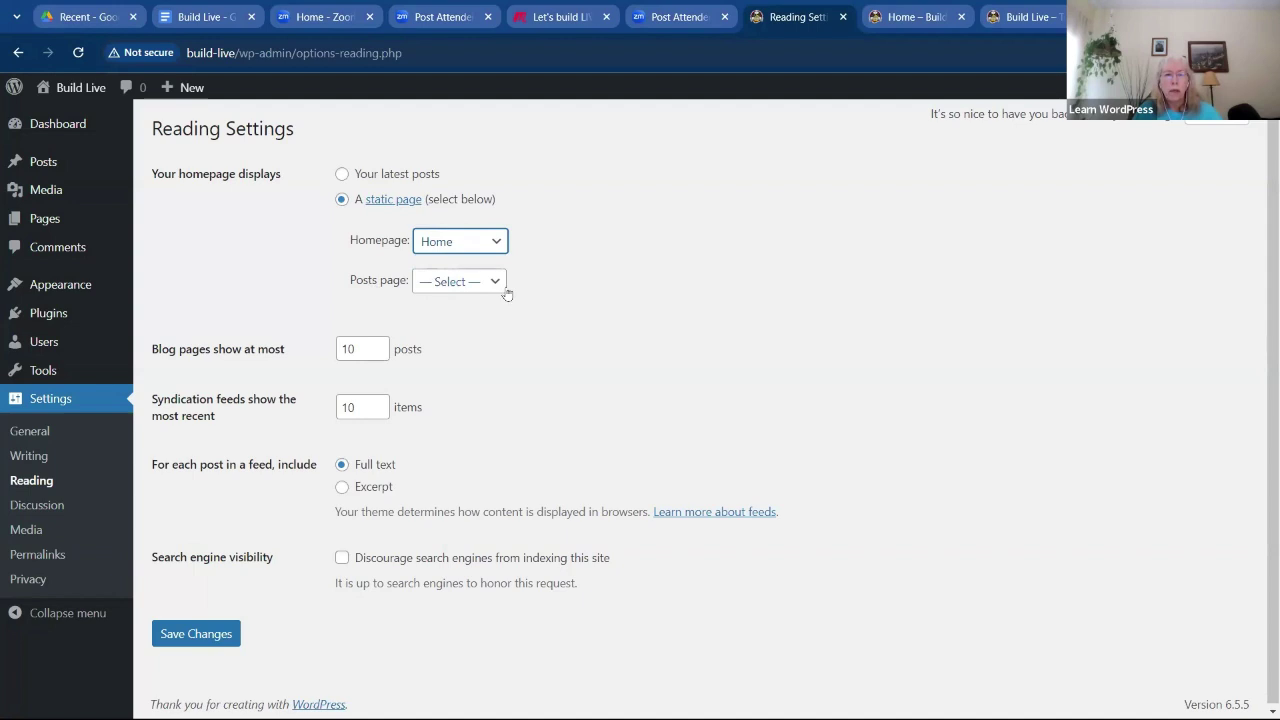
left_click(195, 634)
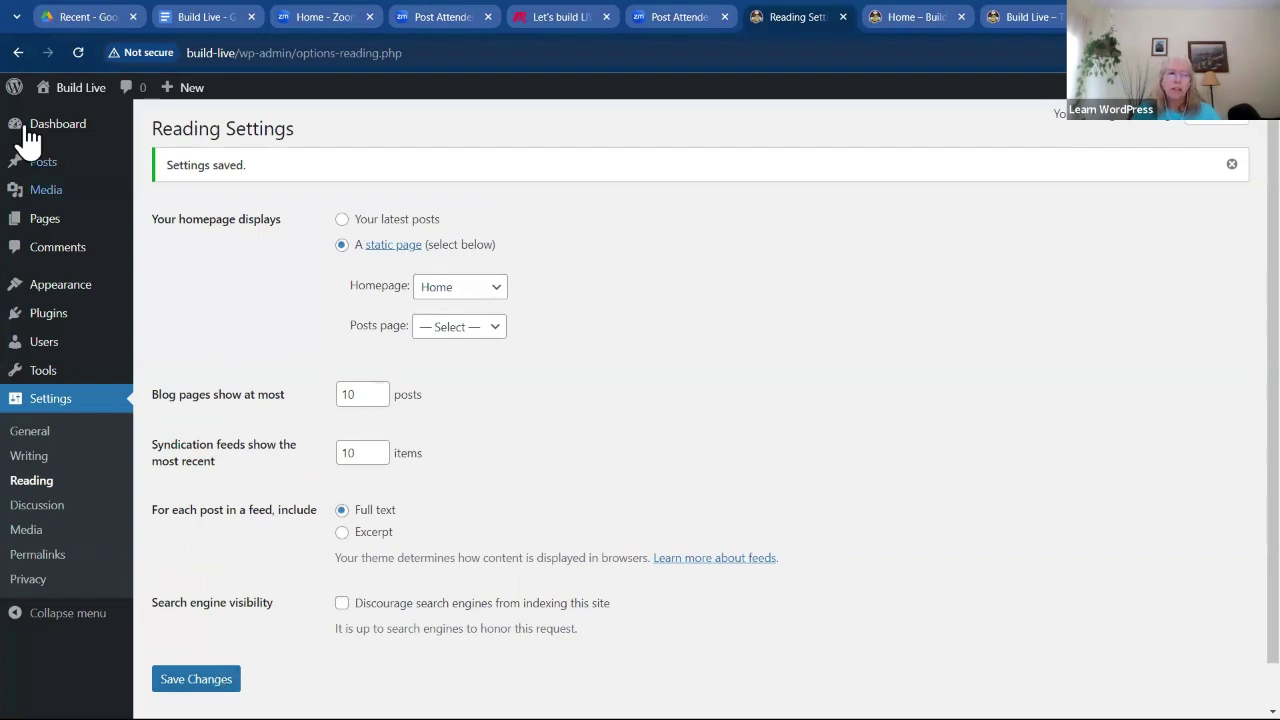
right_click(68, 86)
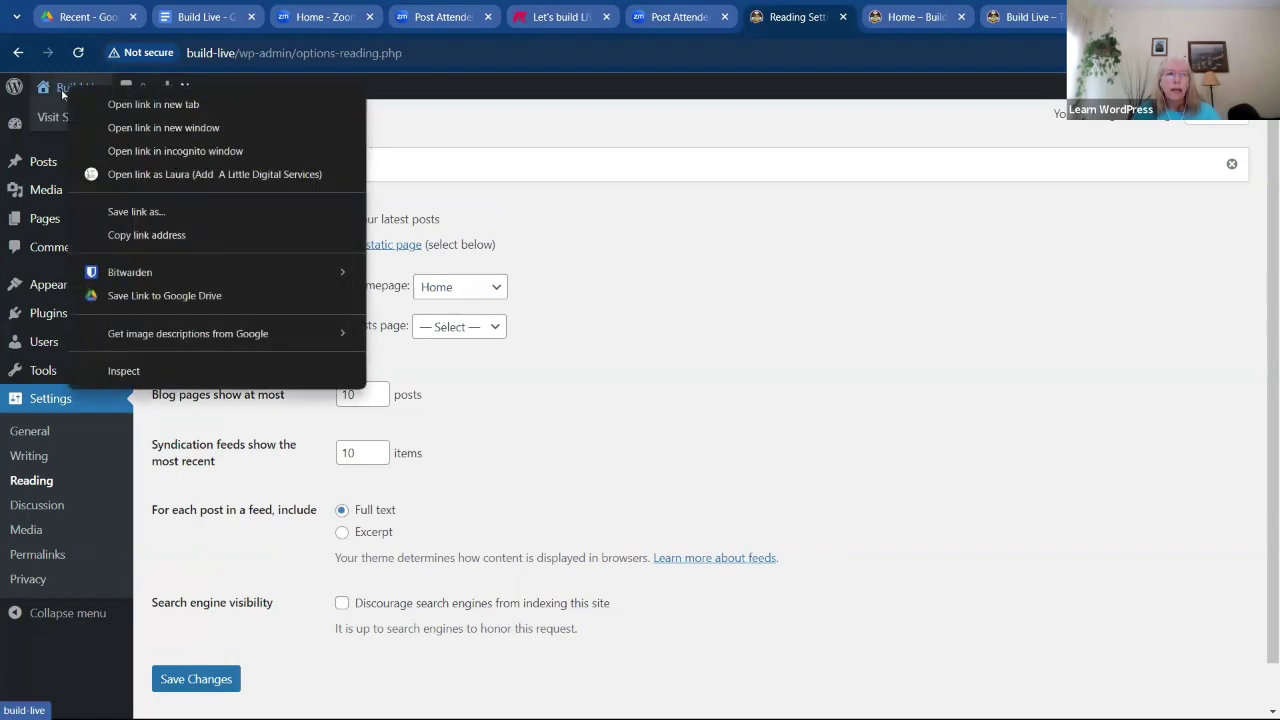
View the live site in a new tab showing the blank Home page, and close the two older site tabs
left_click(117, 102)
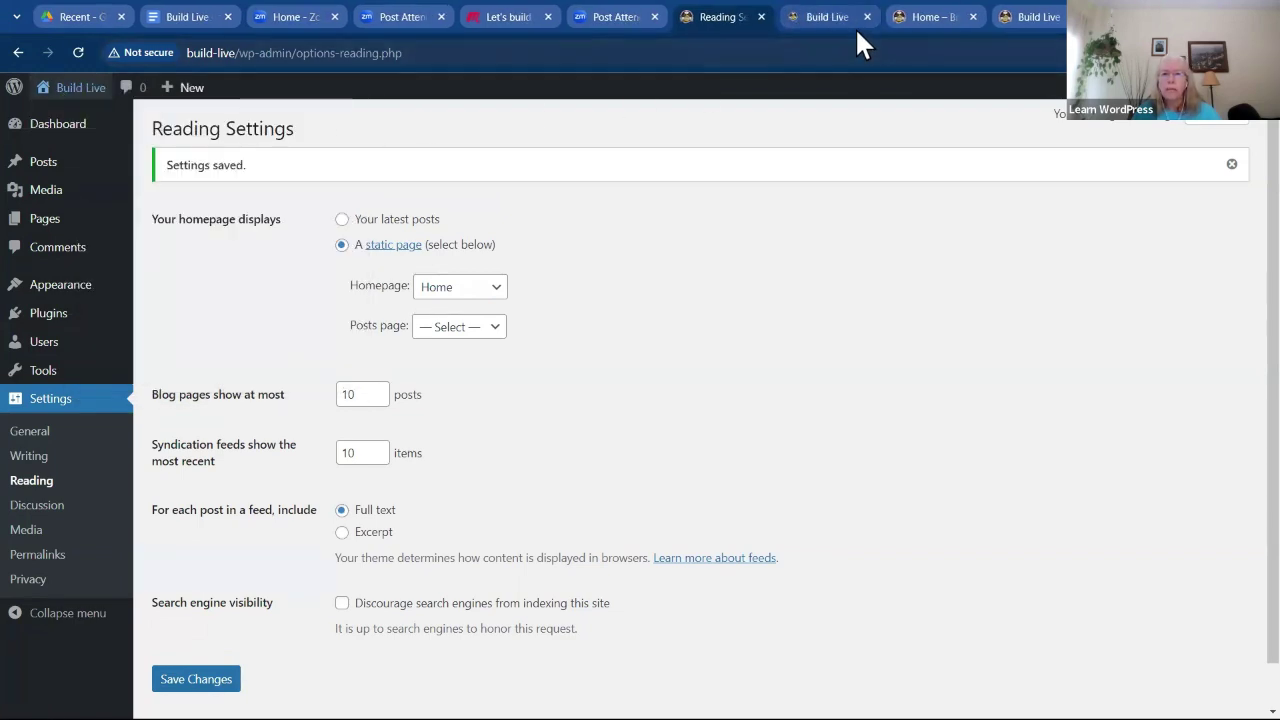
left_click(834, 16)
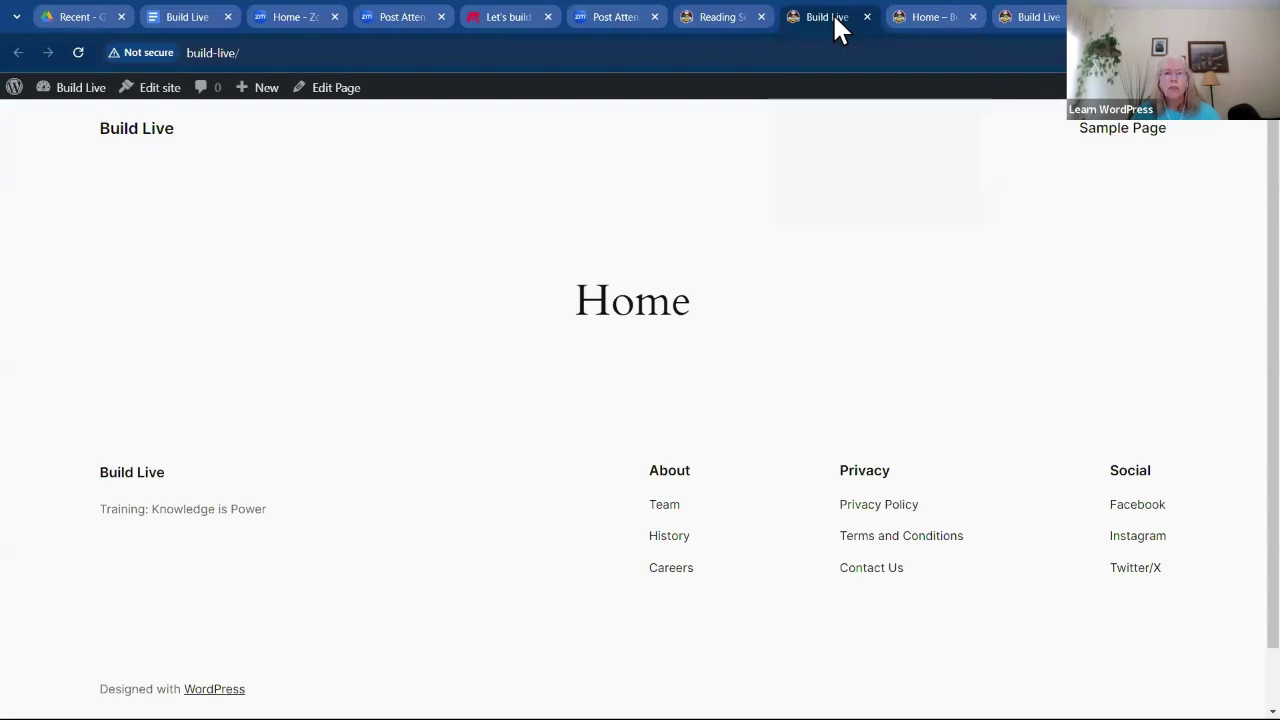
scroll(745, 207, "down", 1)
scroll(486, 129, "up", 1)
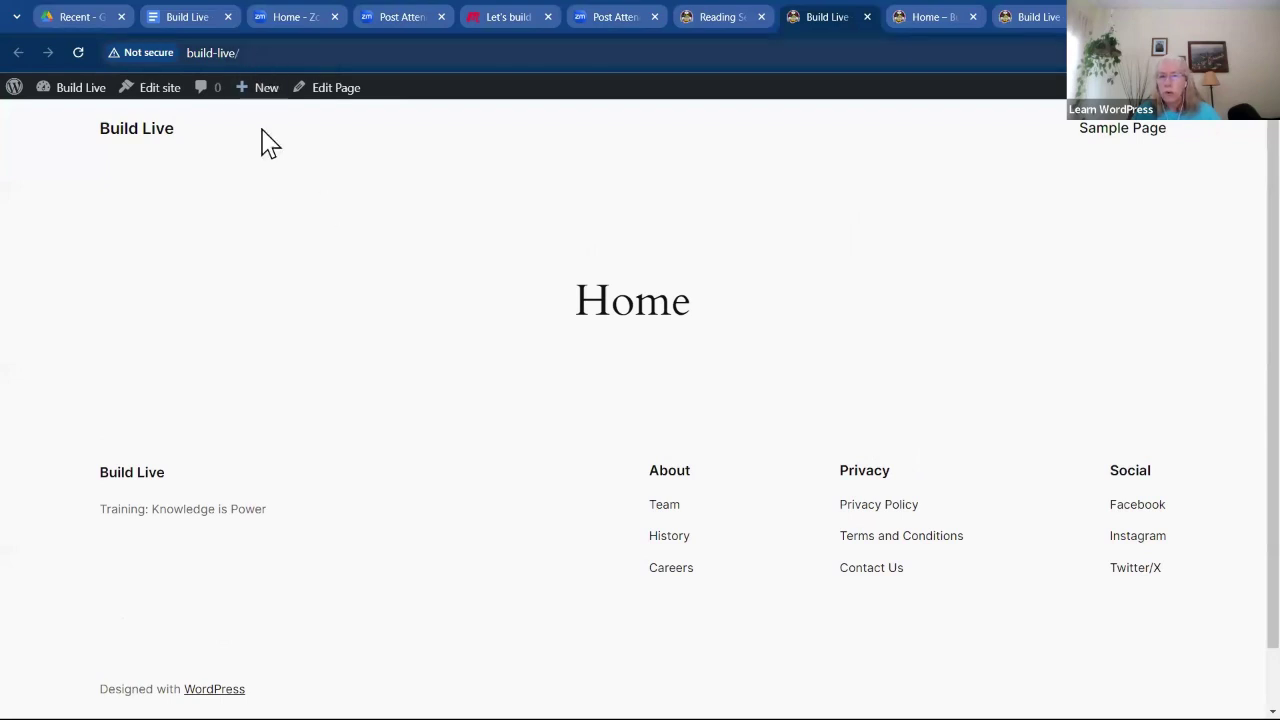
scroll(491, 249, "down", 1)
scroll(494, 246, "up", 1)
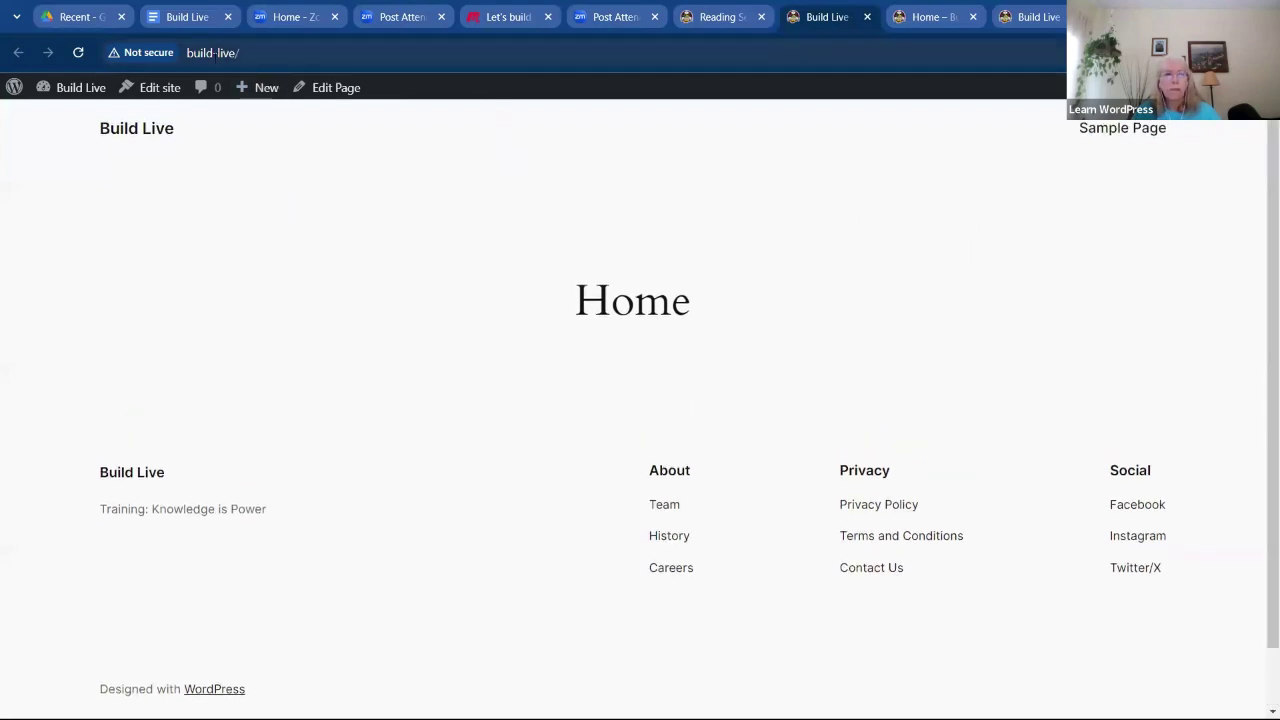
left_click(971, 17)
left_click(975, 17)
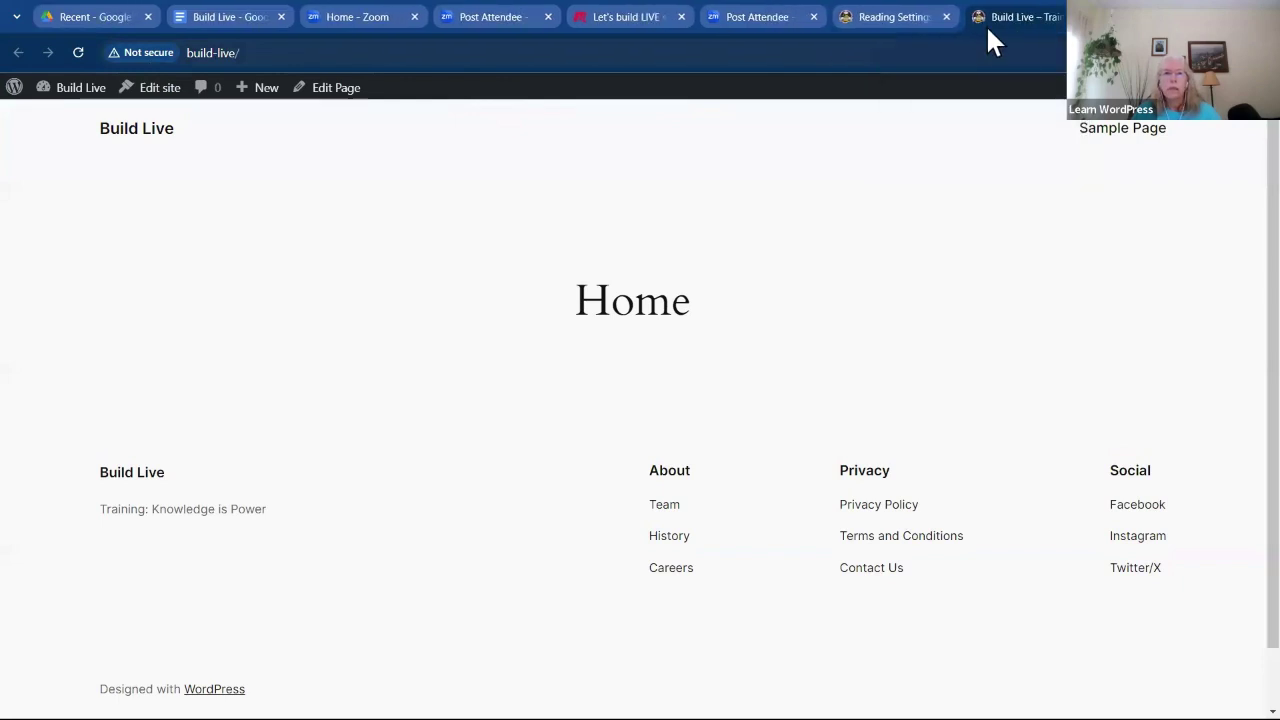
From the Reading Settings tab, go to Pages > All Pages and open Home, the Front Page, for editing
left_click(891, 17)
left_click(43, 132)
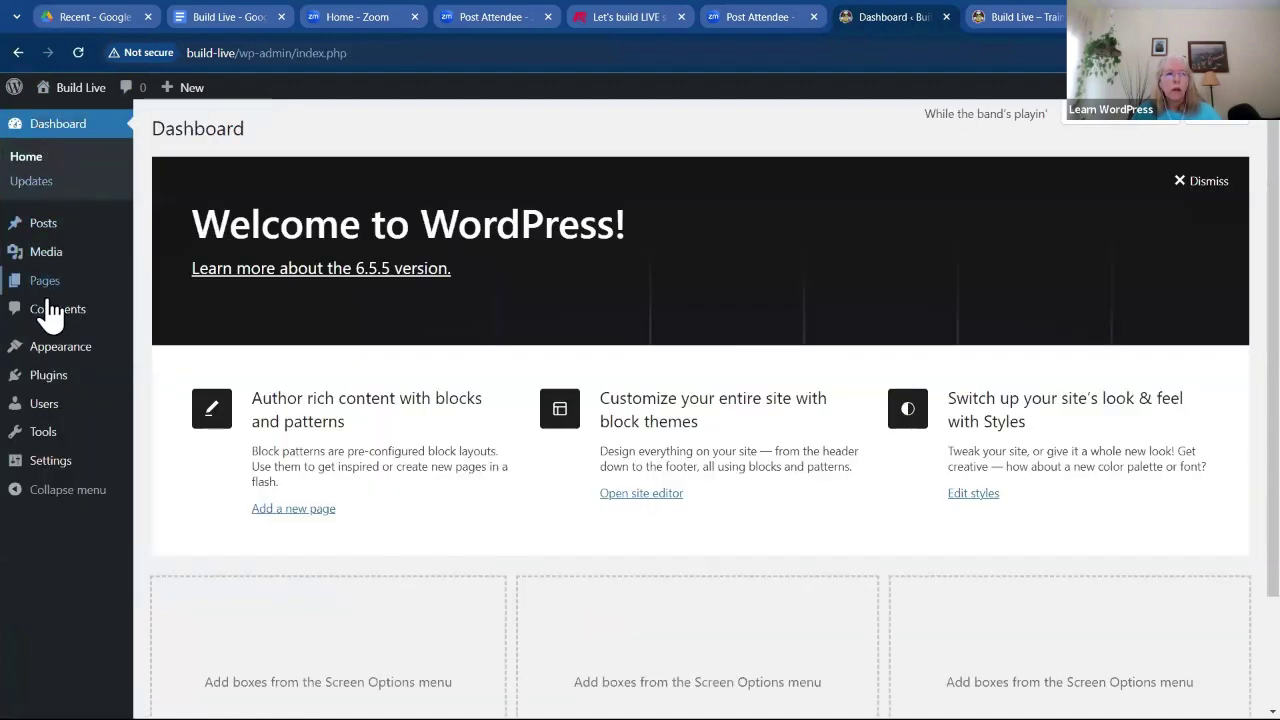
mouse_move(57, 358)
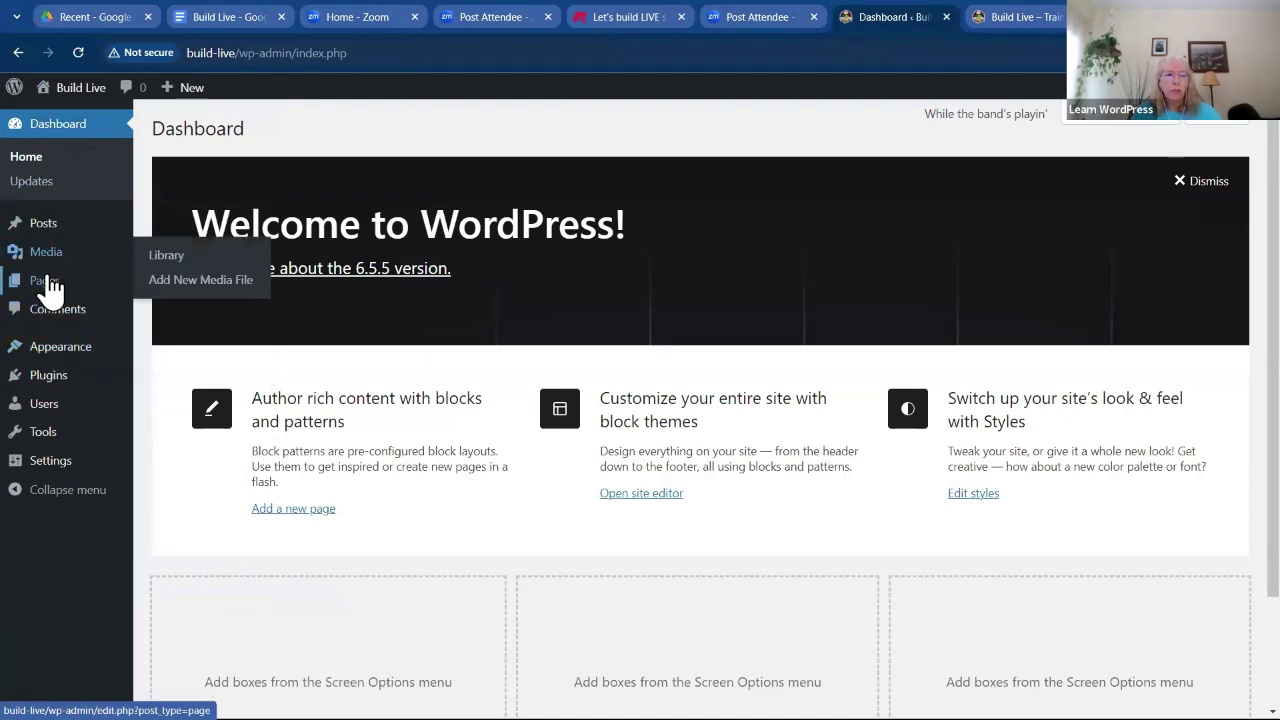
mouse_move(50, 288)
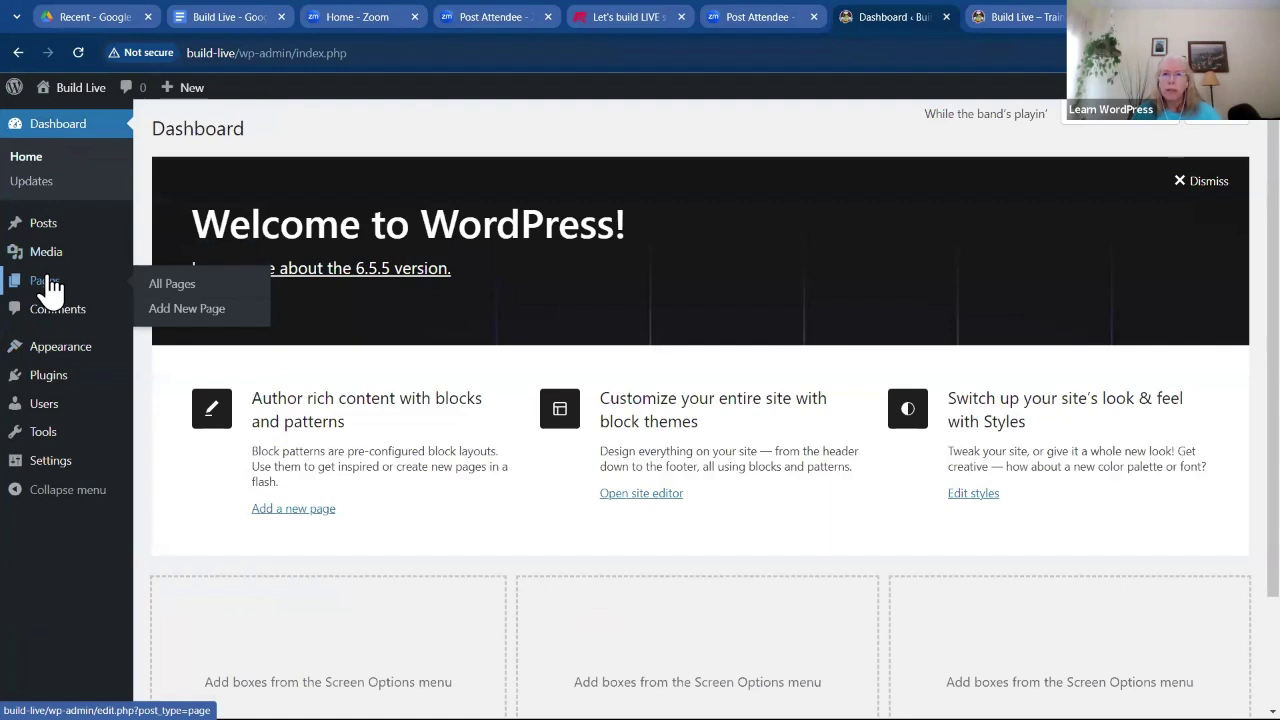
left_click(162, 283)
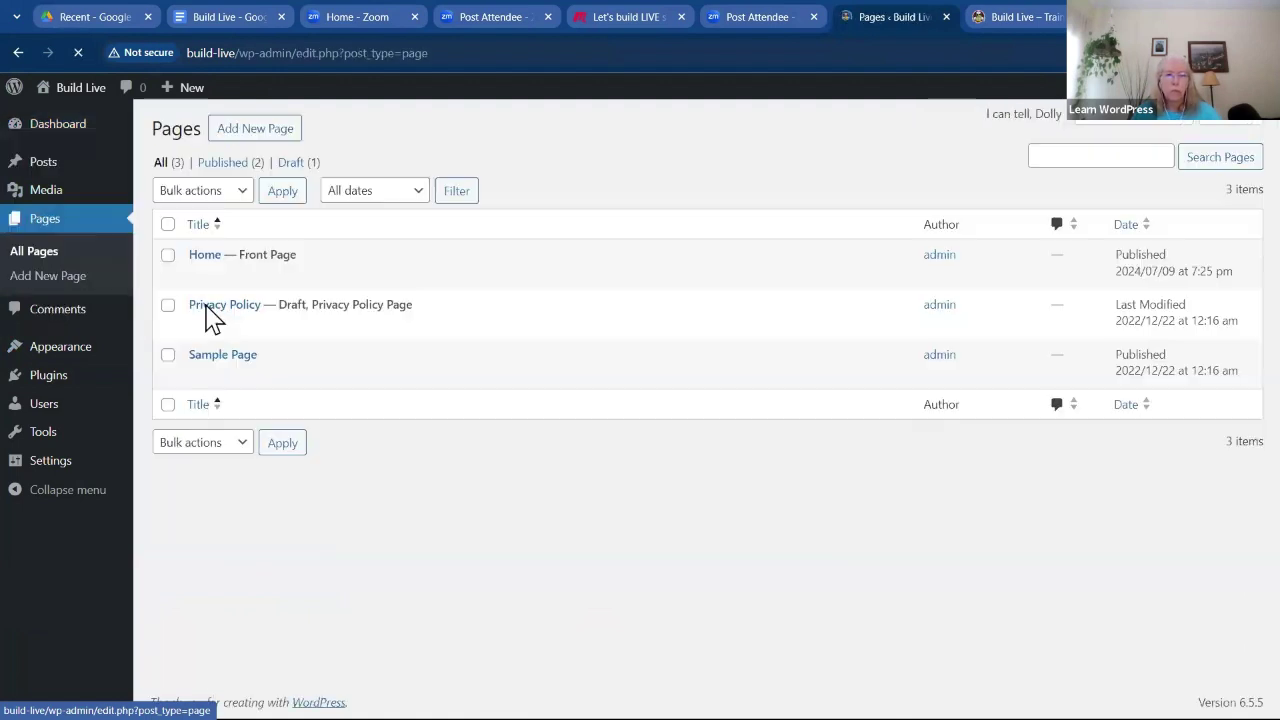
left_click(206, 257)
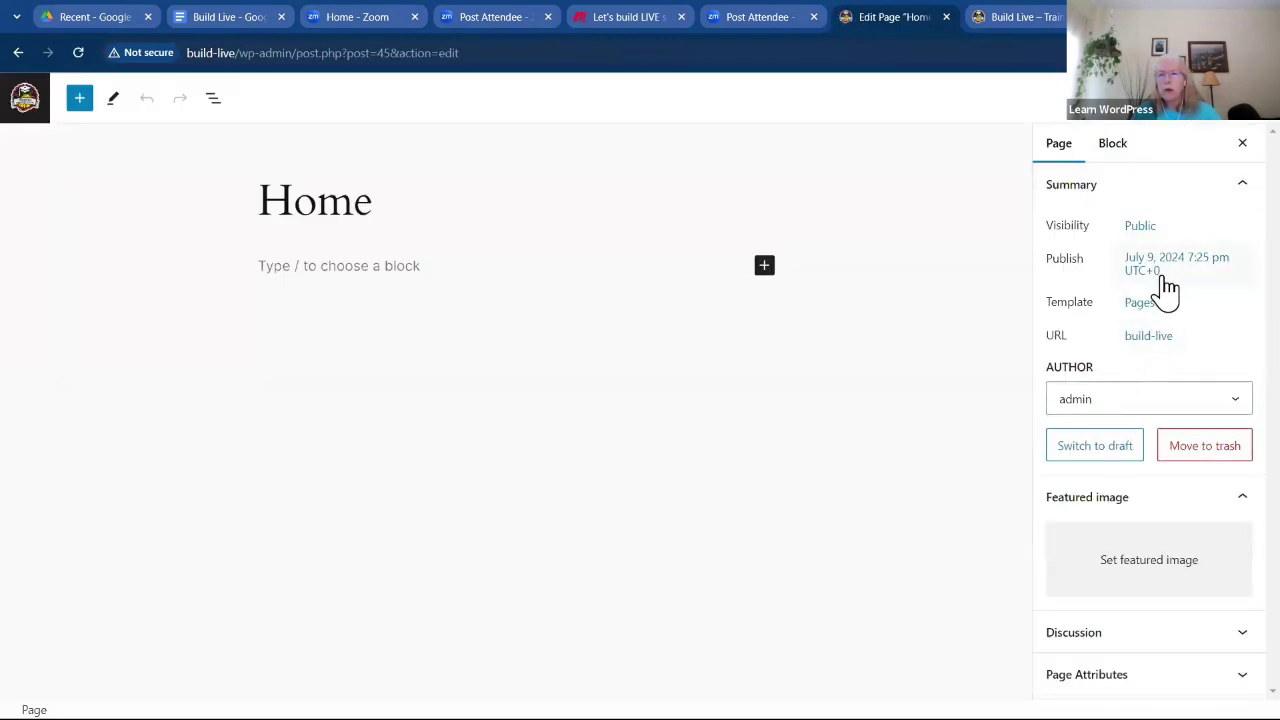
Toggle the page Settings sidebar, inspect the Template options, then return to the Pages list
left_click(1242, 143)
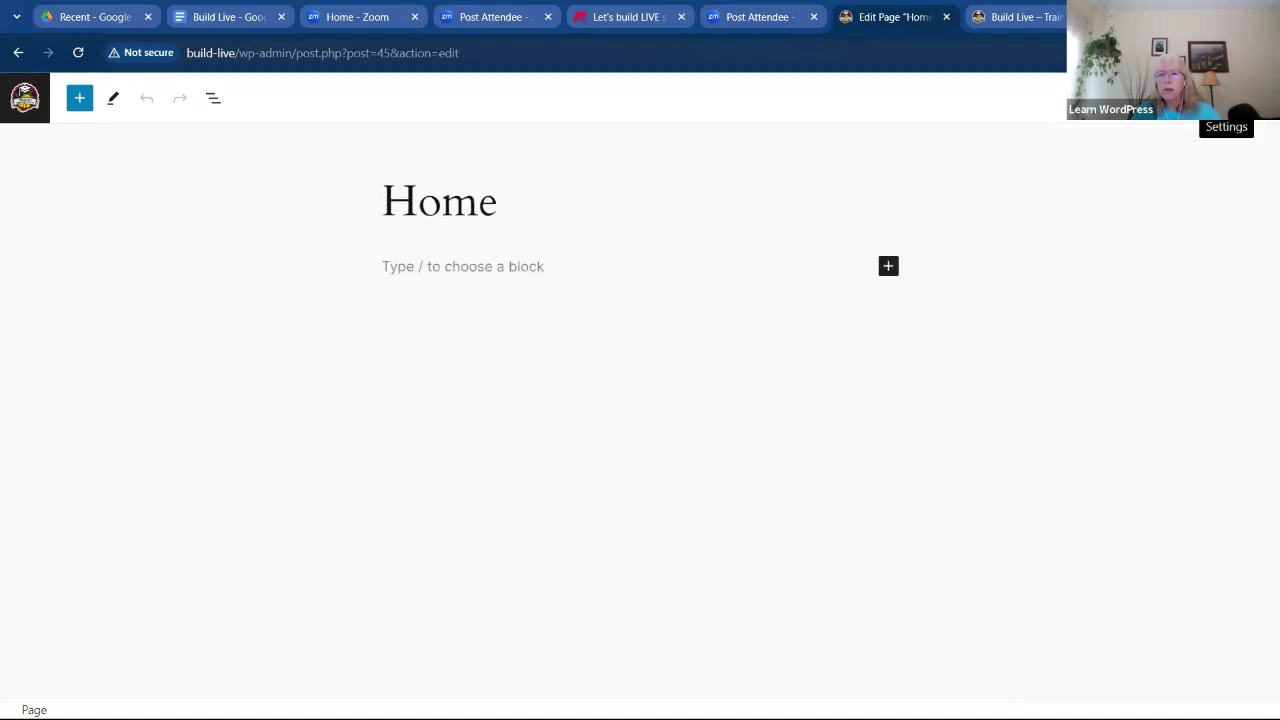
left_click(1226, 97)
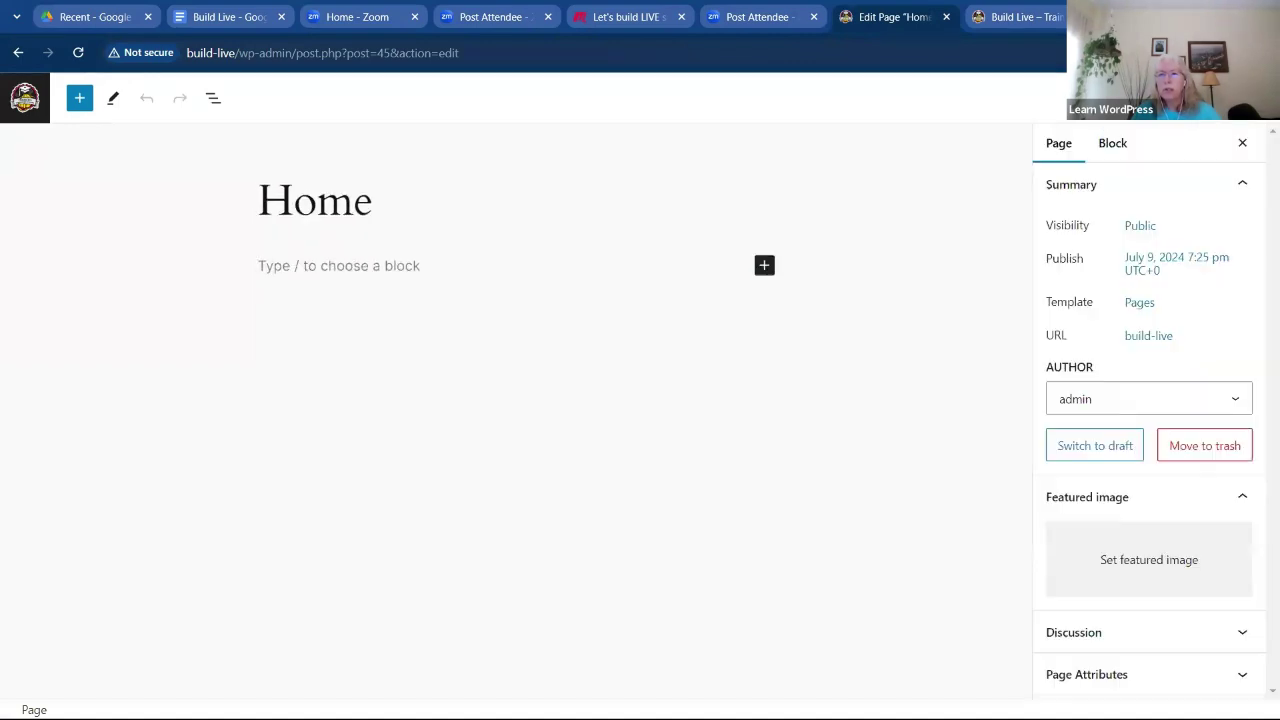
left_click(1140, 303)
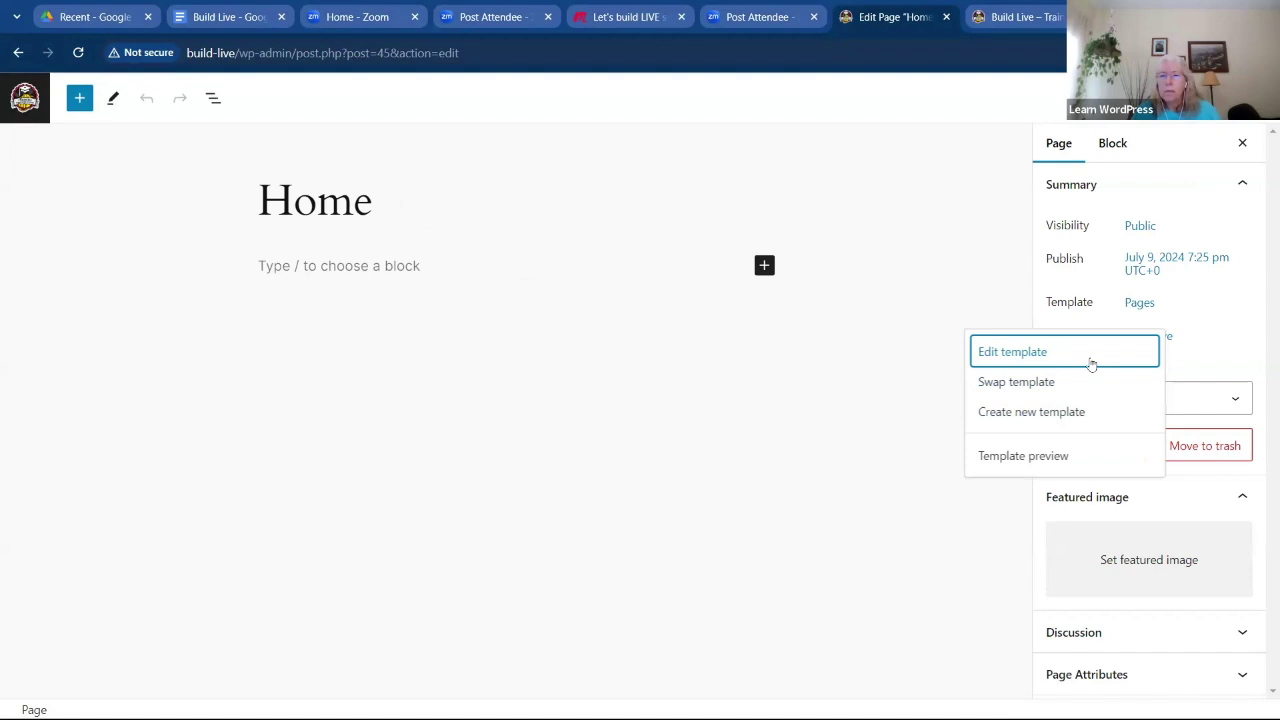
left_click(1218, 336)
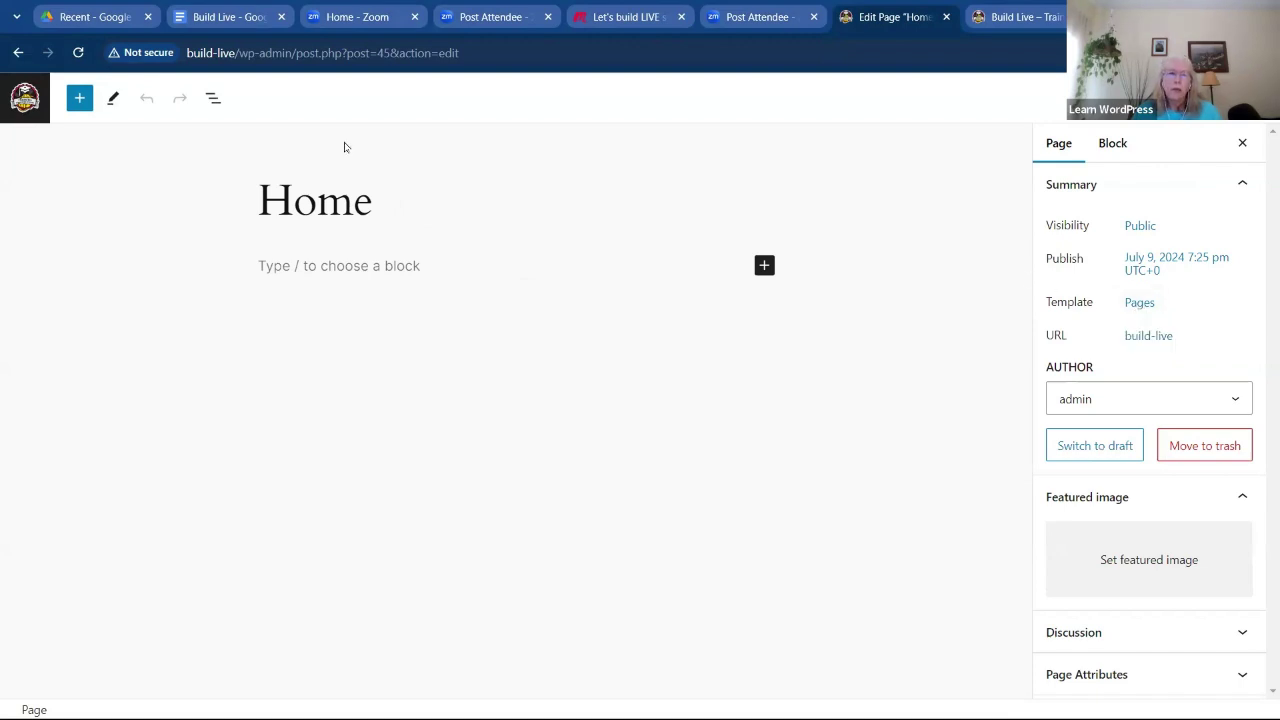
left_click(26, 99)
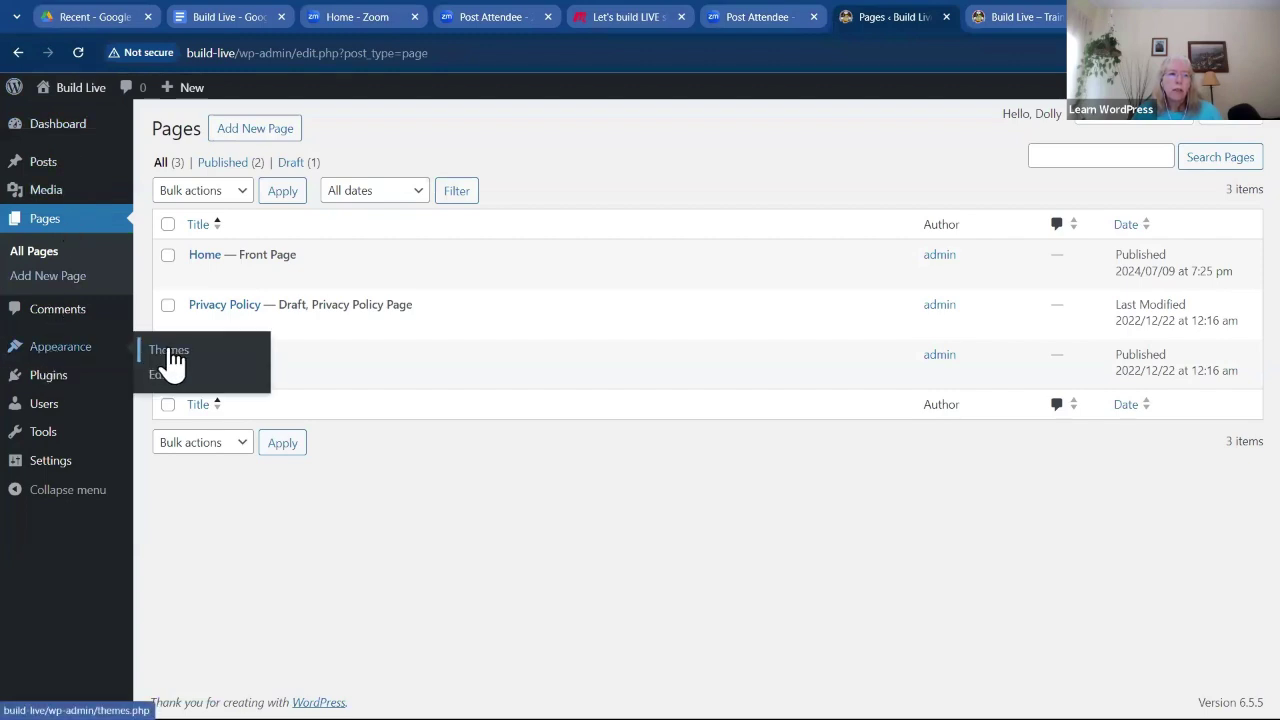
Open Appearance > Editor, browse the Templates list, and select the Pages template
left_click(172, 384)
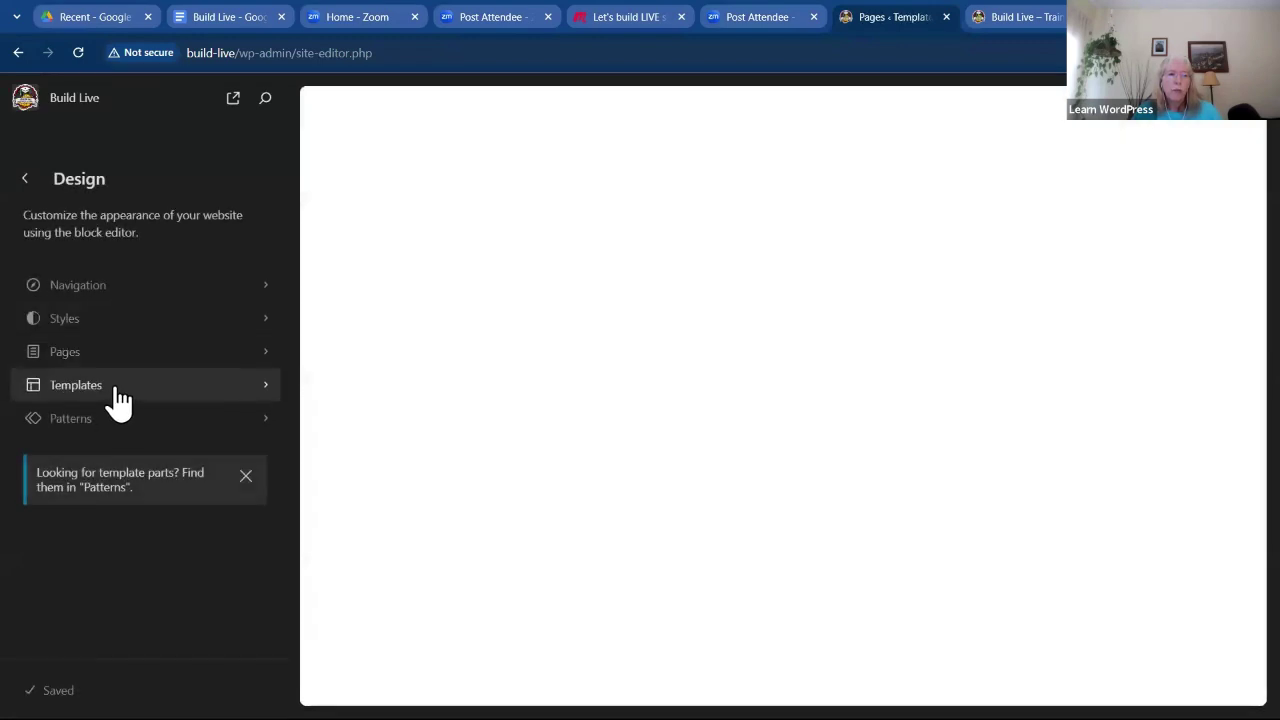
left_click(122, 390)
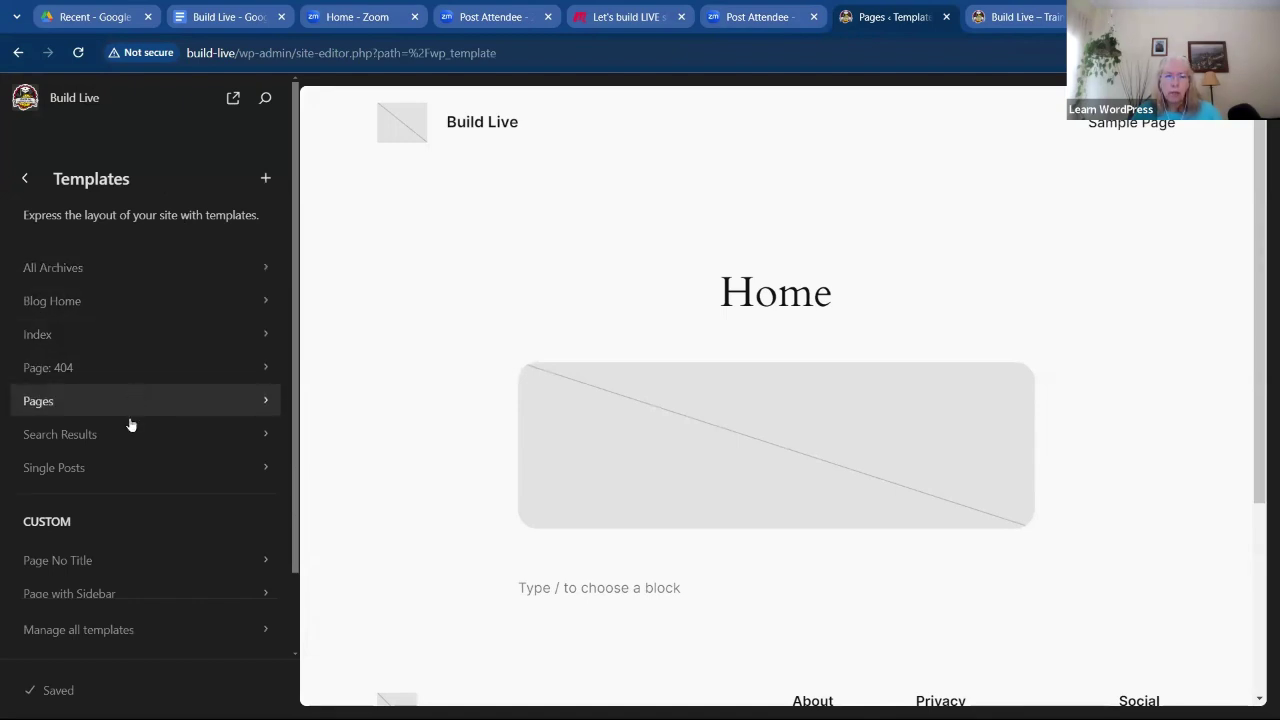
scroll(149, 503, "down", 2)
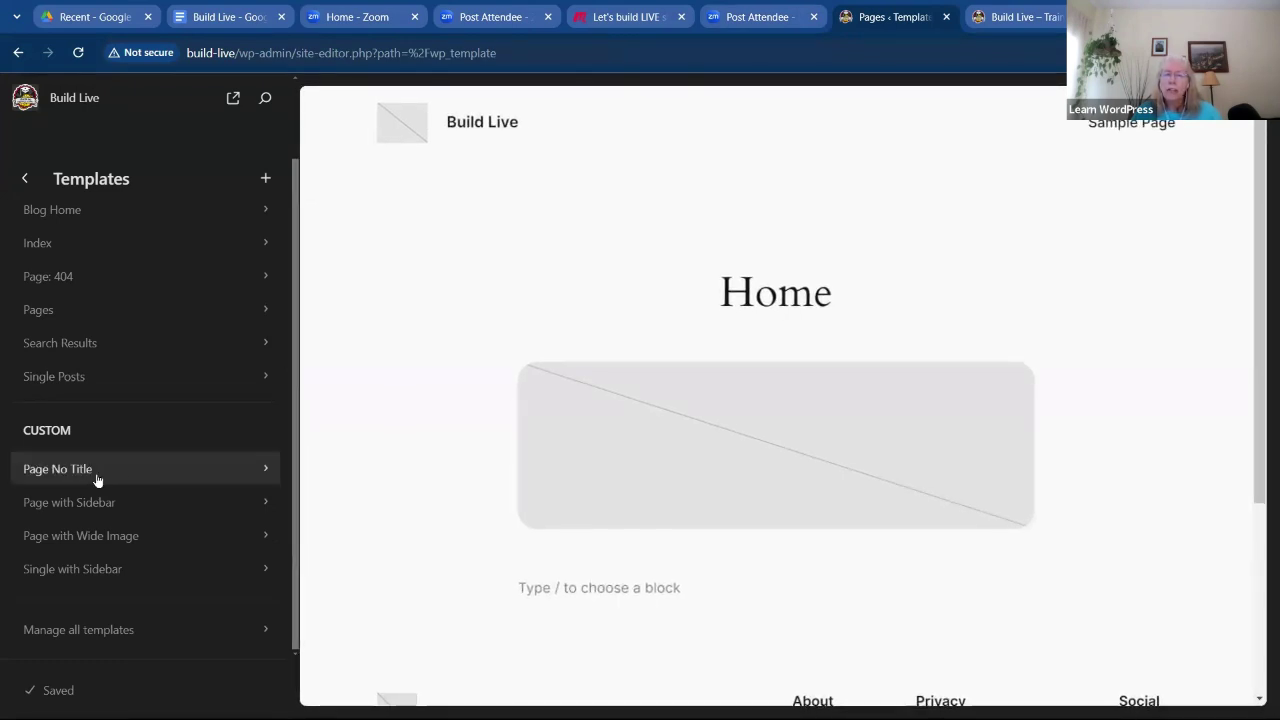
scroll(130, 380, "up", 3)
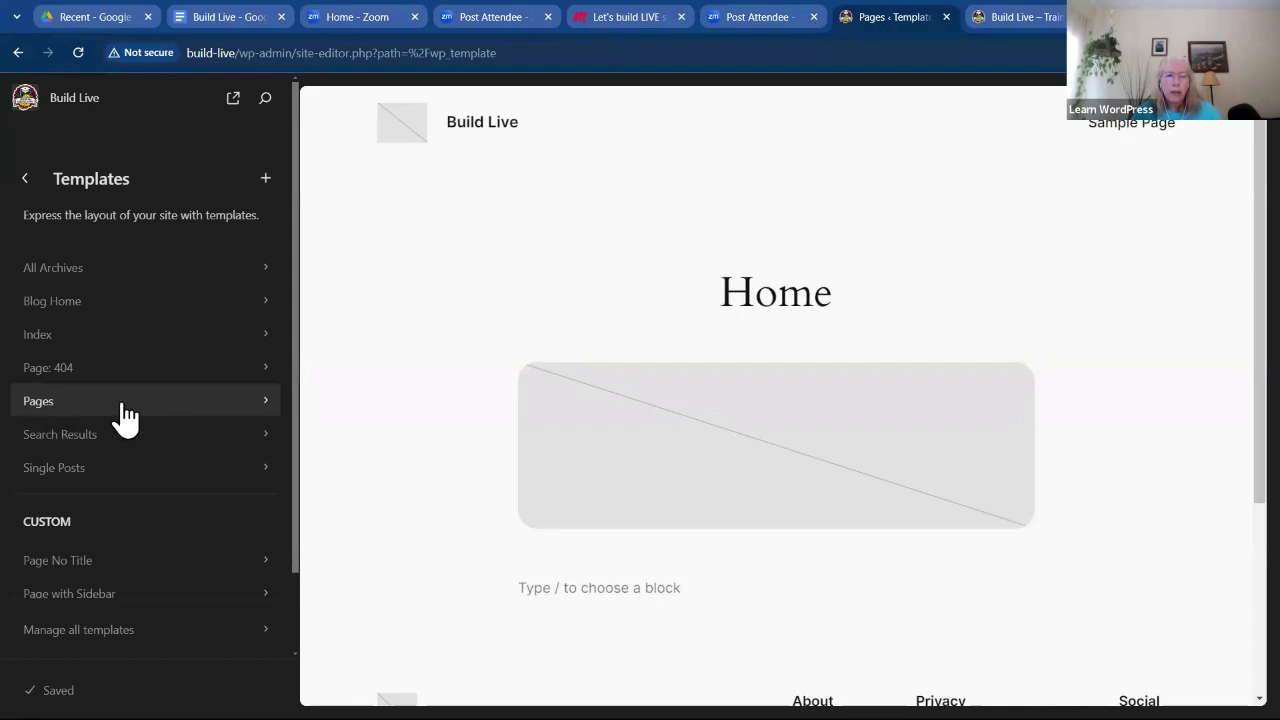
left_click(124, 403)
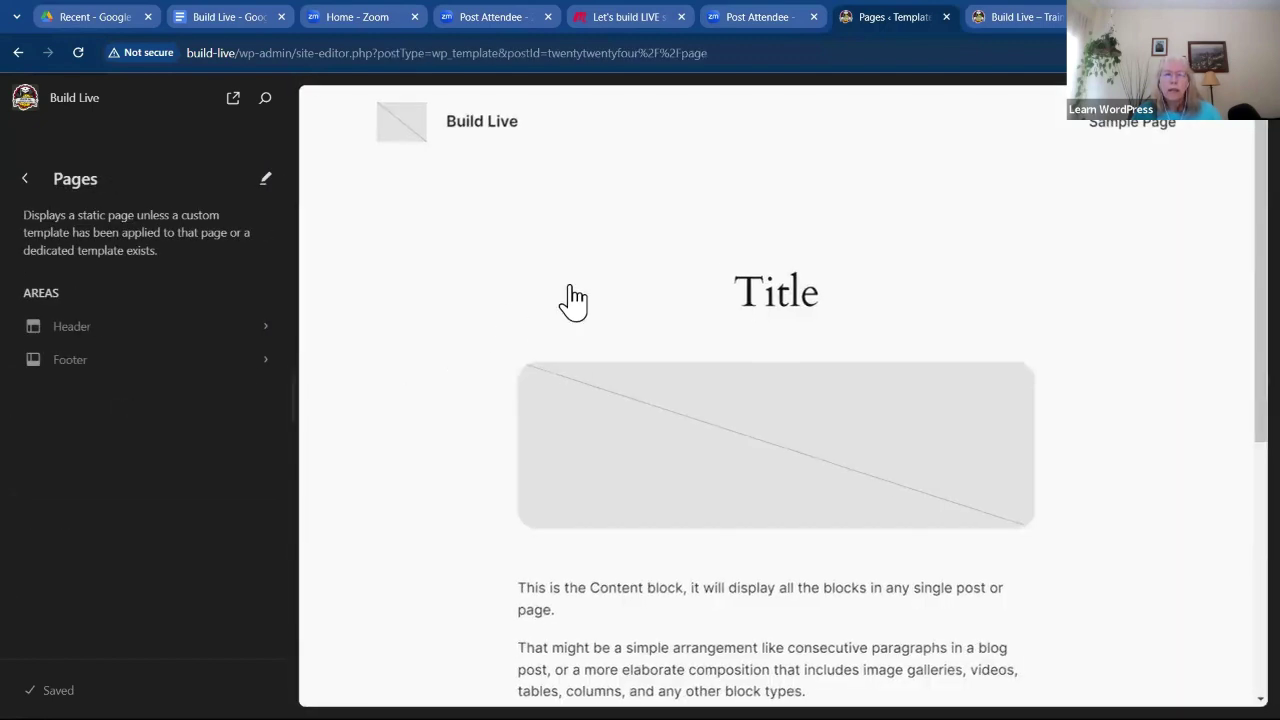
Put the Pages template into edit mode and show its List View of Header, Group and Footer
scroll(977, 245, "down", 4)
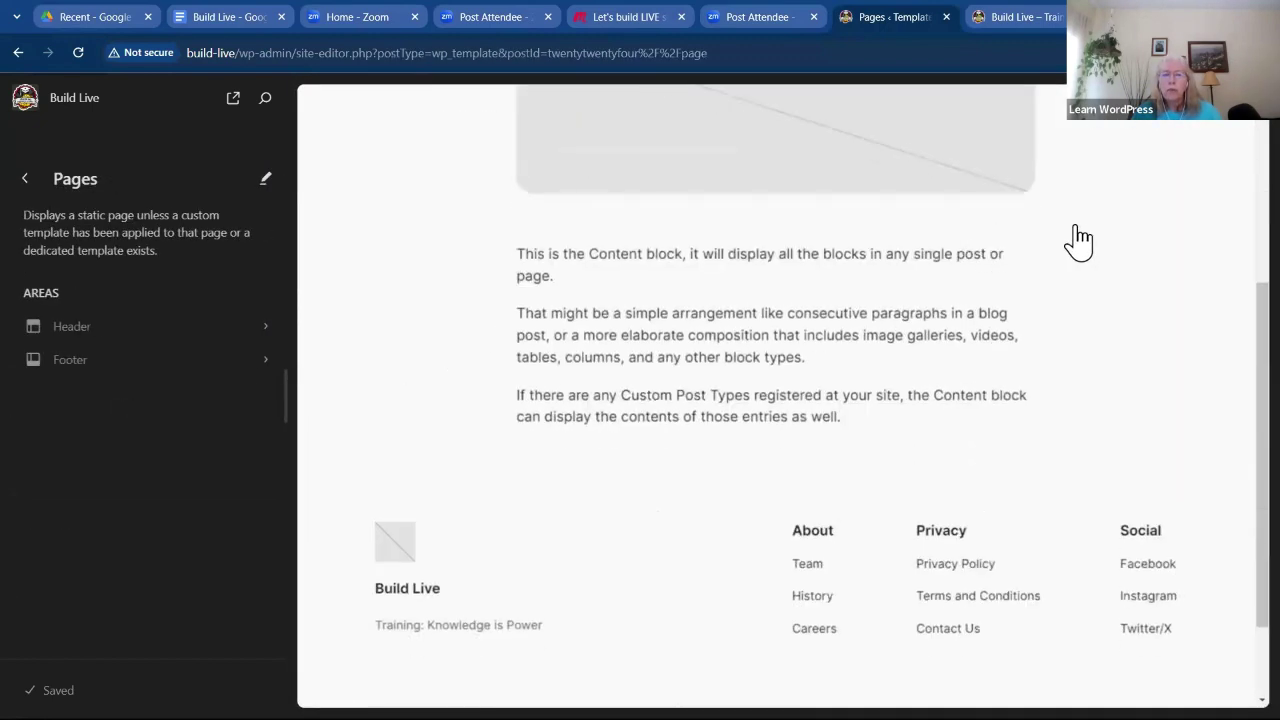
scroll(1078, 240, "down", 2)
scroll(1078, 240, "up", 5)
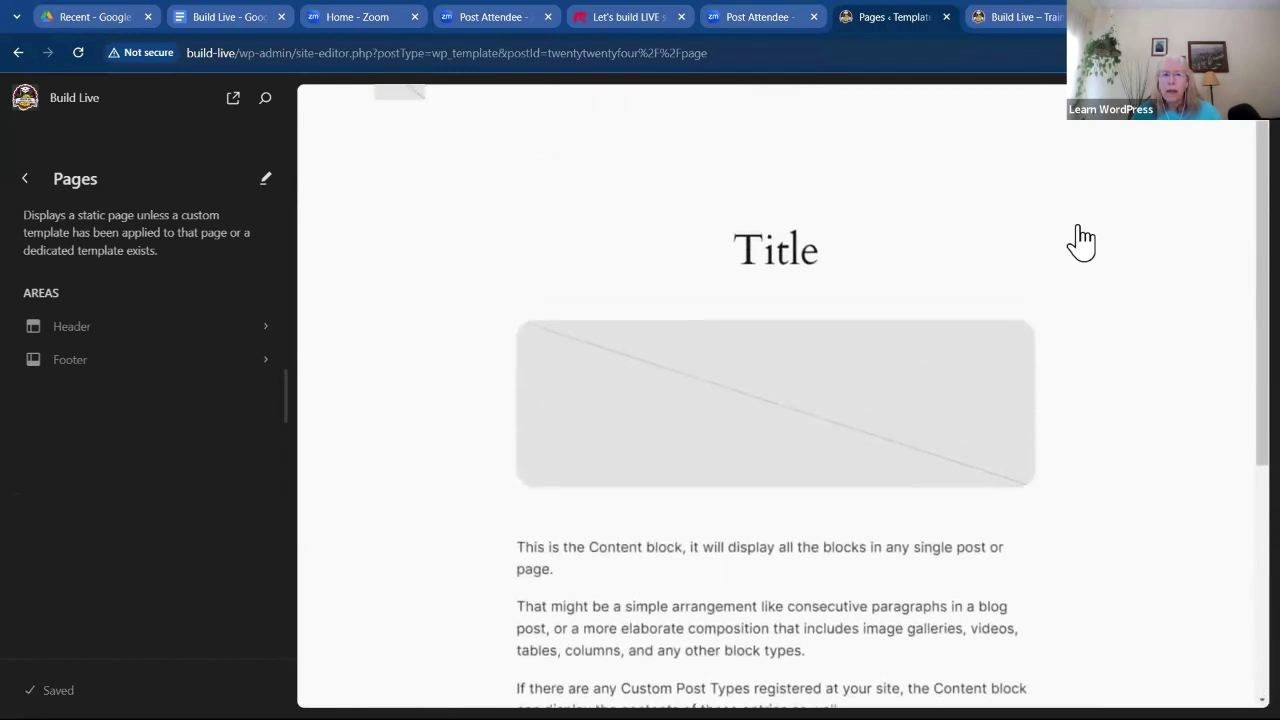
scroll(1080, 242, "up", 1)
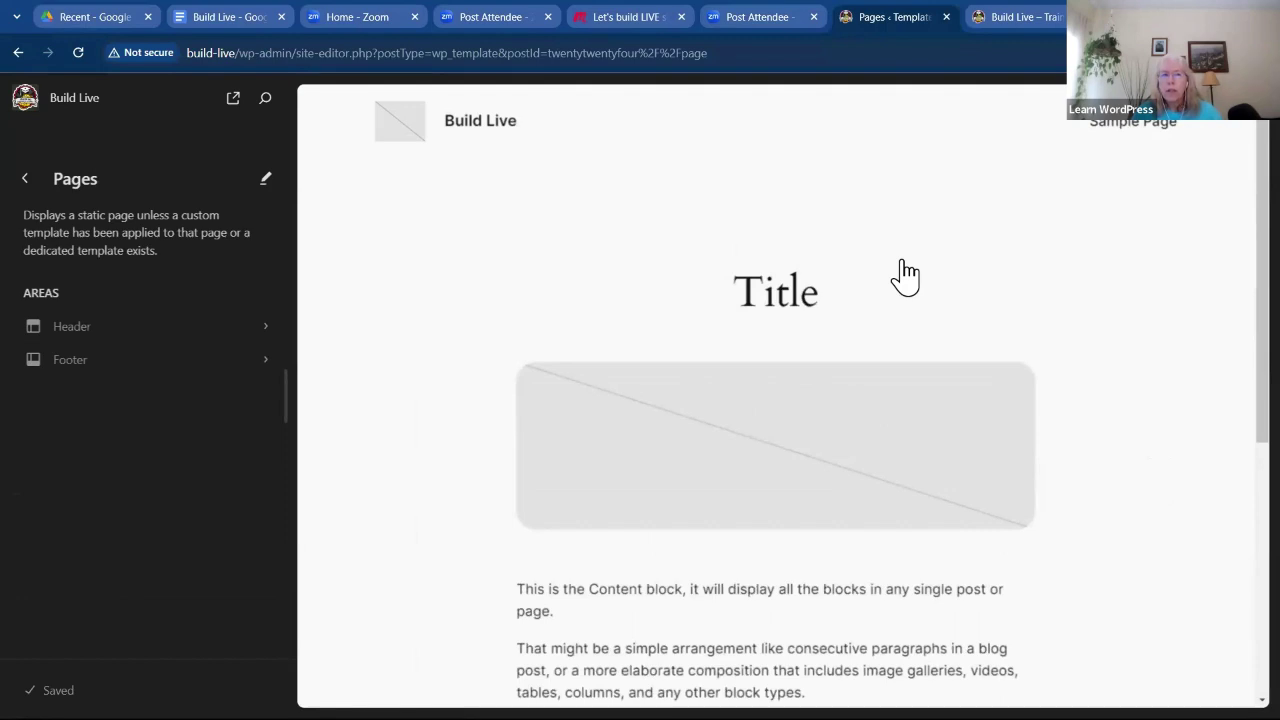
left_click(260, 176)
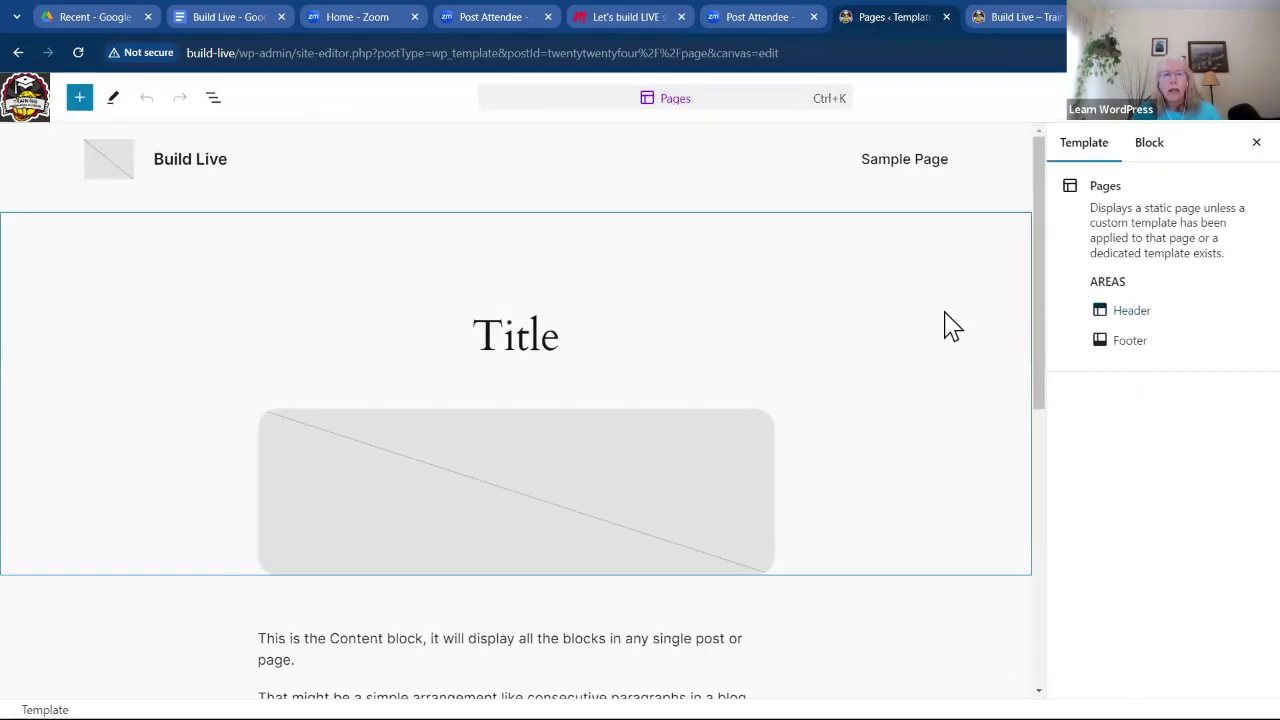
left_click(213, 97)
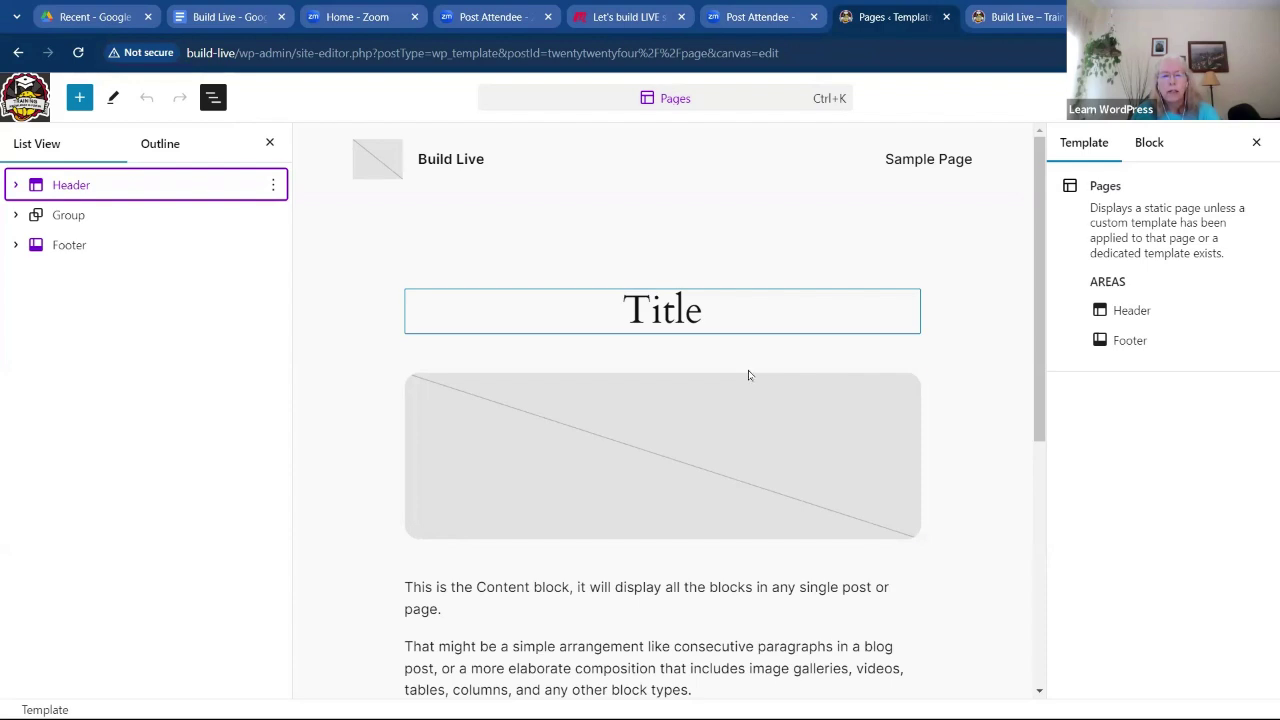
scroll(751, 394, "down", 3)
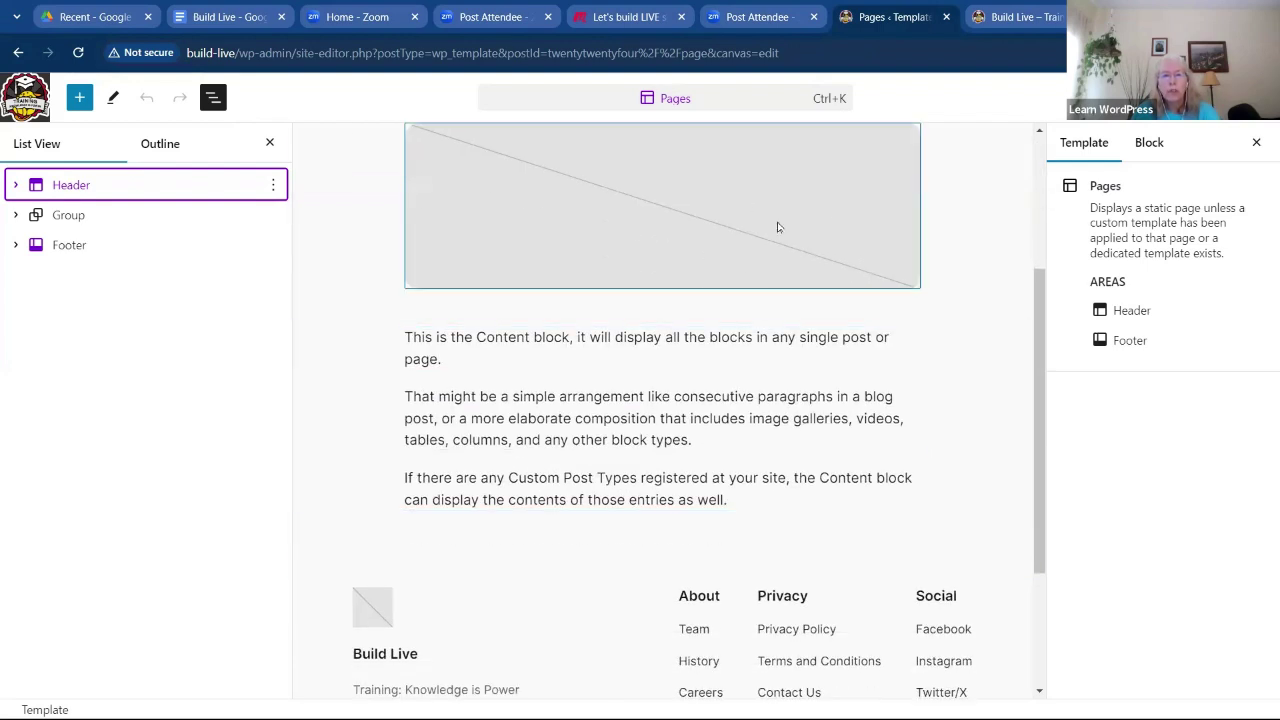
scroll(760, 232, "down", 2)
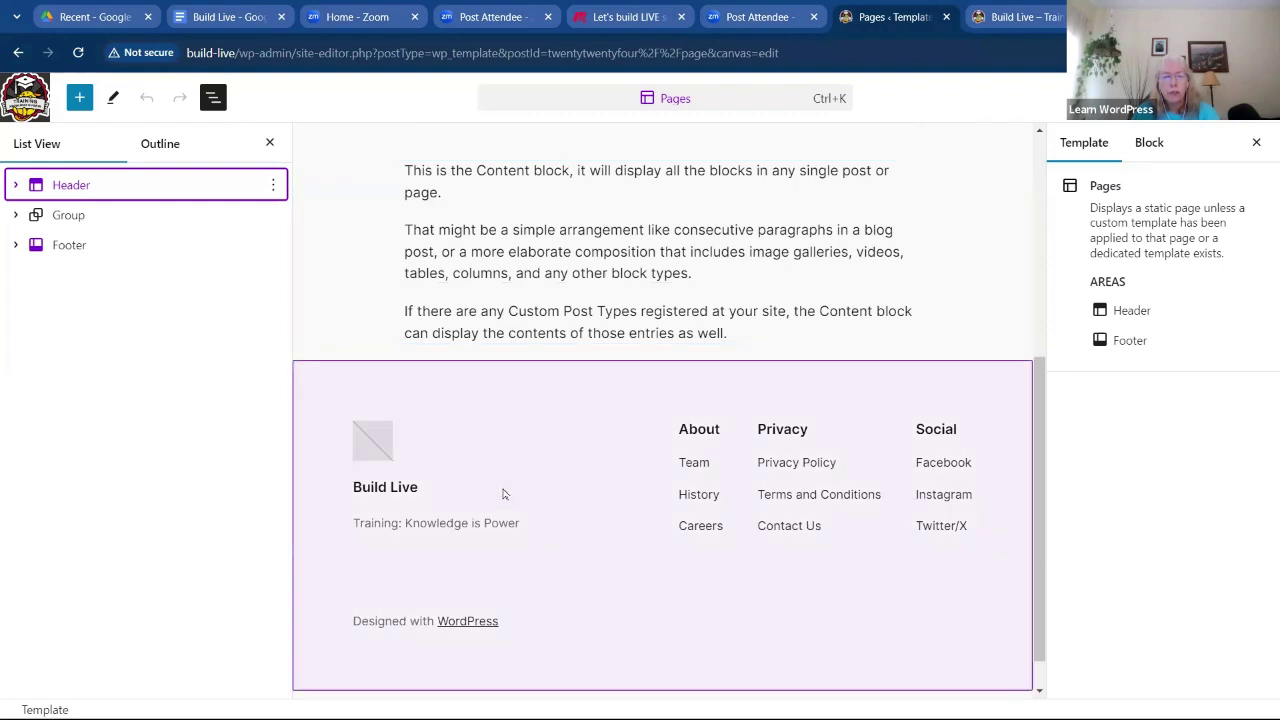
mouse_move(545, 353)
scroll(485, 277, "up", 4)
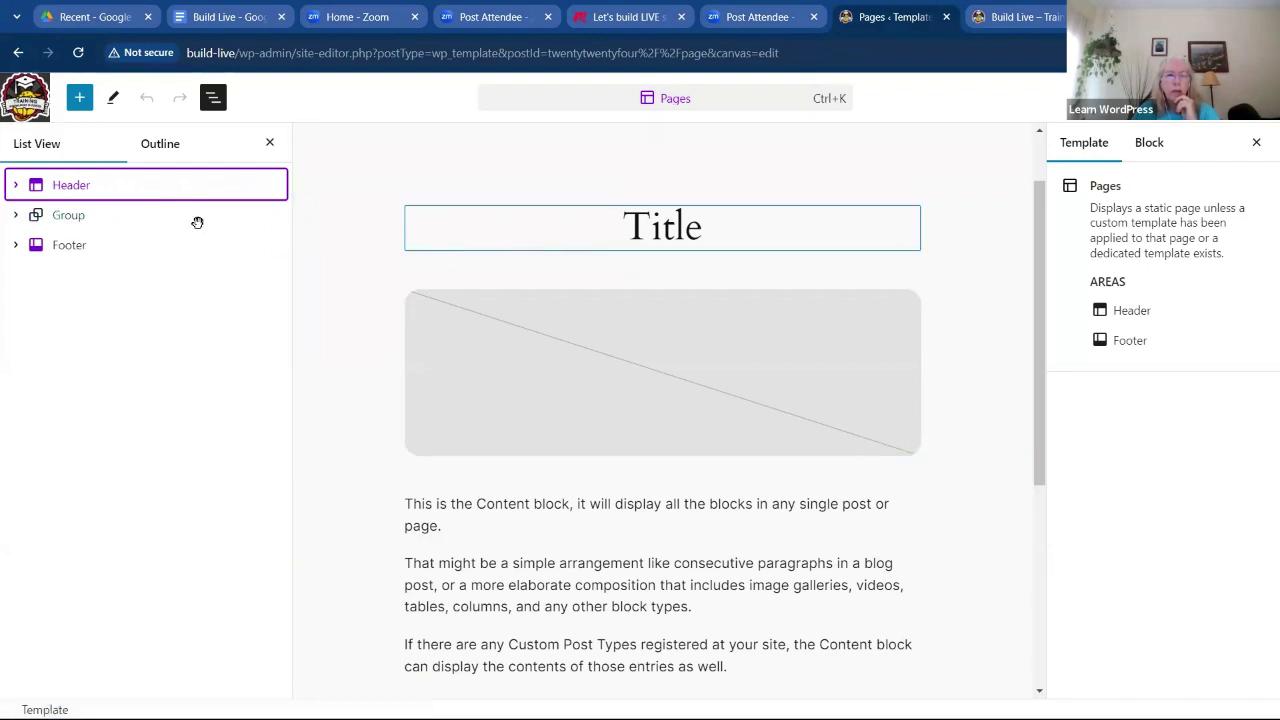
Expand the Group and nested Group in List View, then select the nested Group and the Content block
left_click(16, 216)
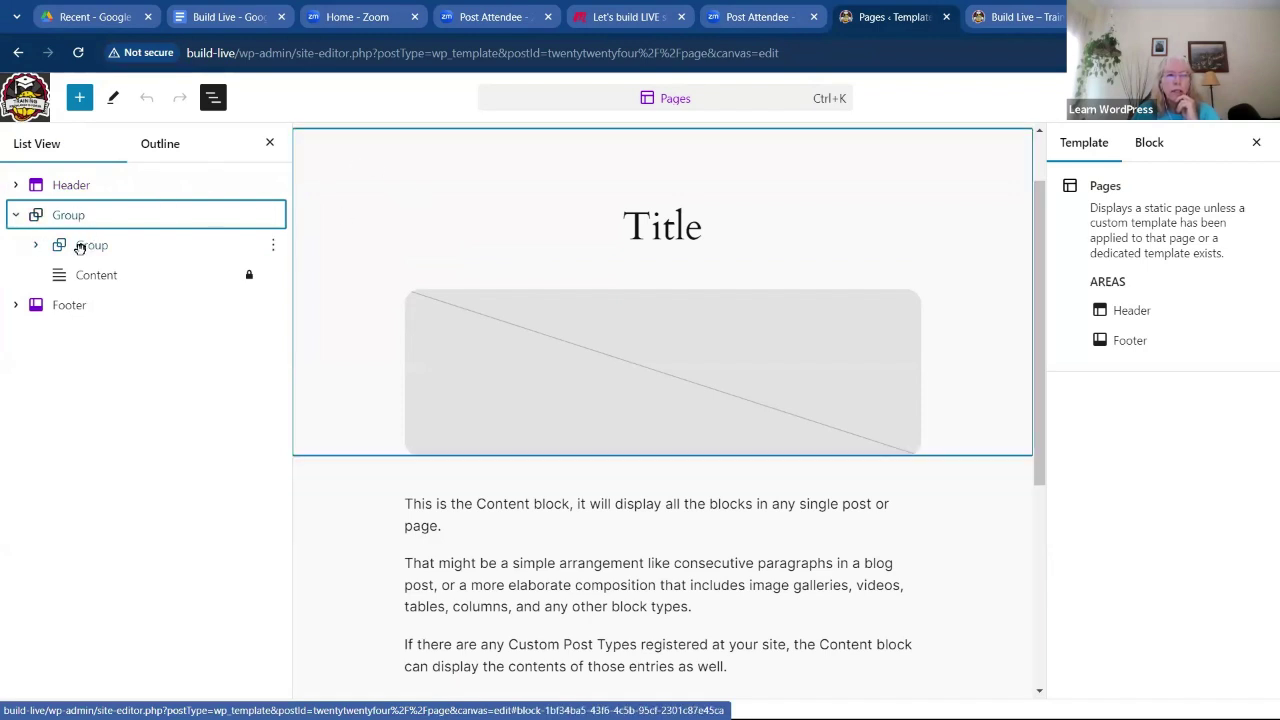
left_click(36, 245)
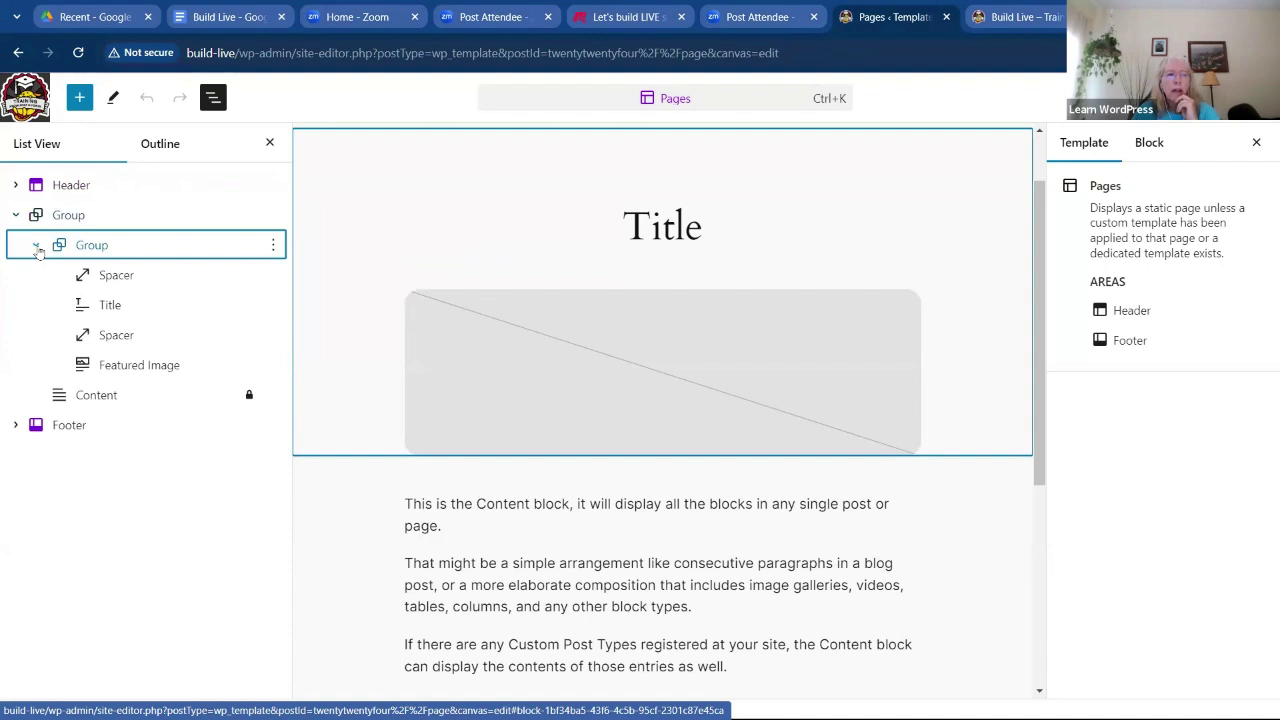
left_click(106, 247)
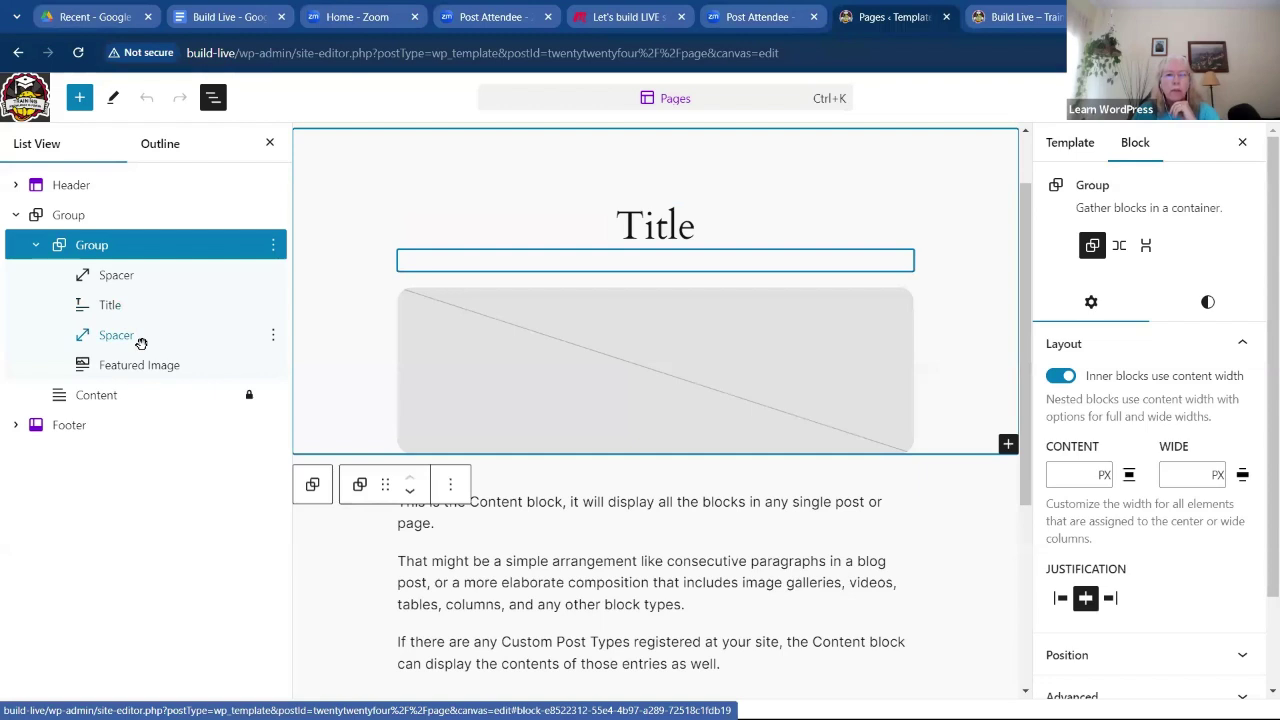
left_click(128, 401)
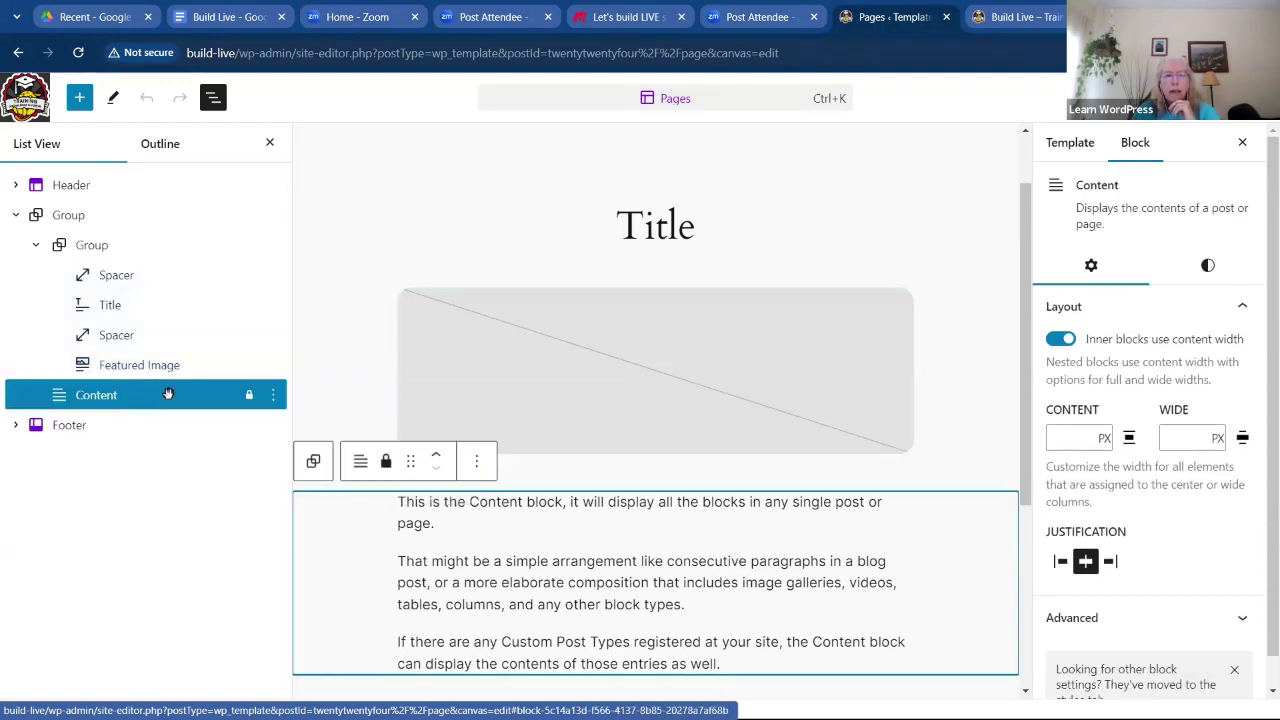
scroll(531, 403, "down", 2)
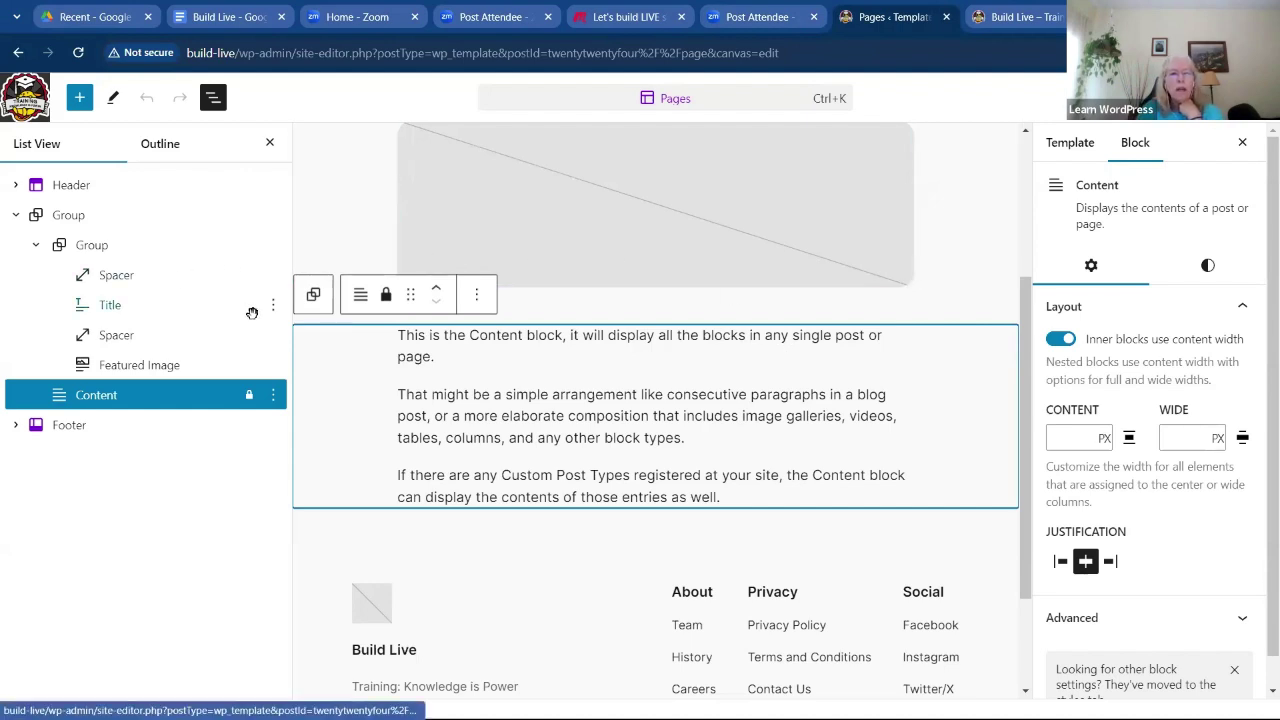
Move the Featured Image block up twice so it sits above the Spacer and Title
left_click(134, 367)
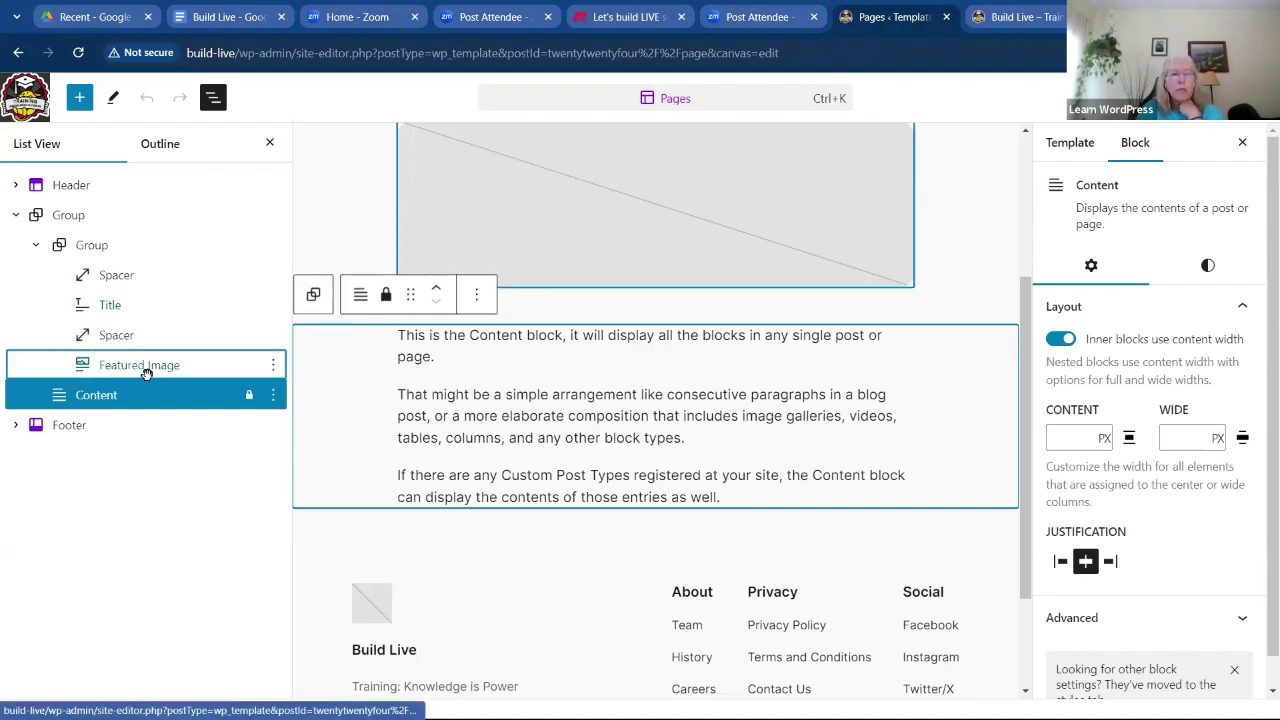
scroll(850, 350, "up", 2)
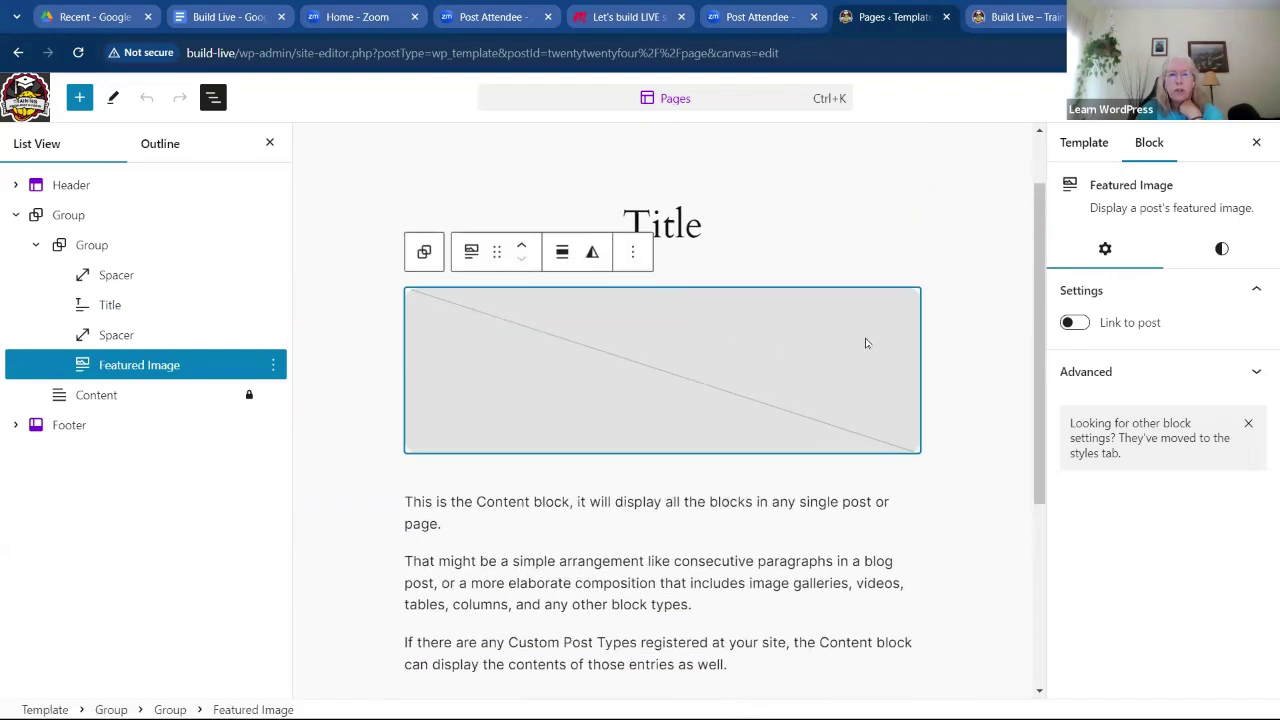
left_click(521, 260)
left_click(521, 260)
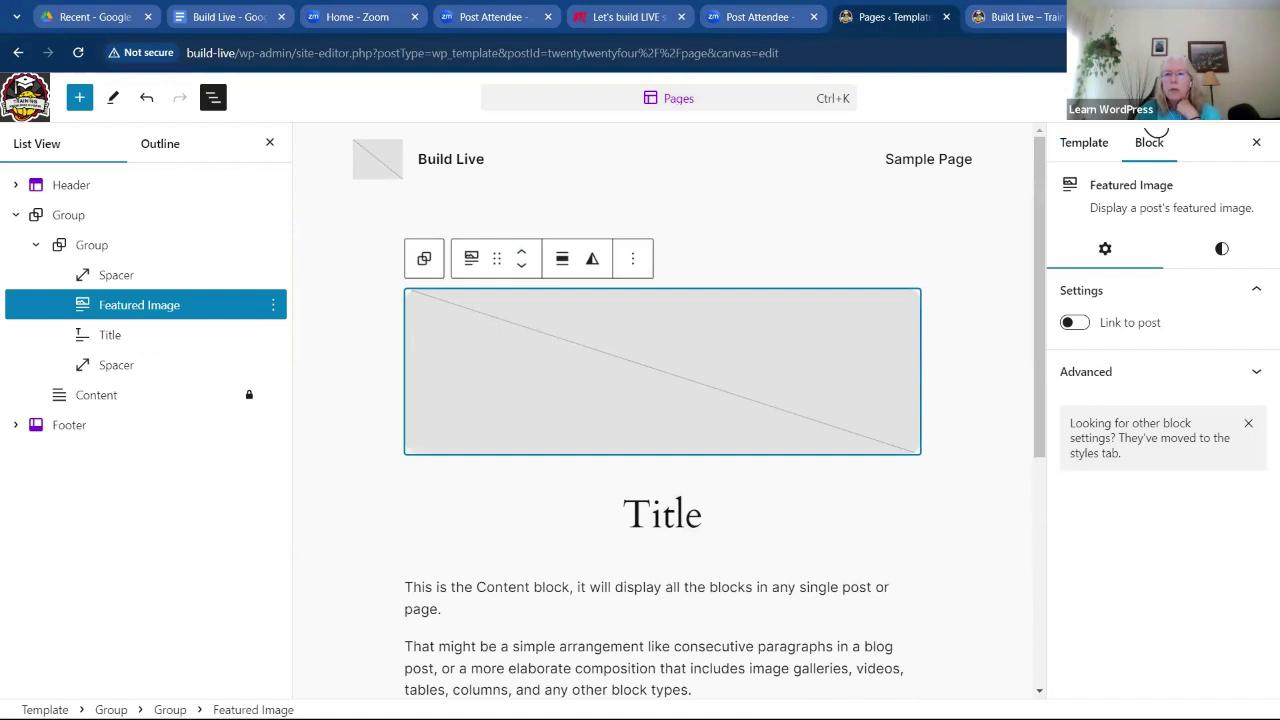
Save and confirm the Pages template changes, then return to the WordPress Dashboard
left_click(1157, 126)
left_click(1157, 126)
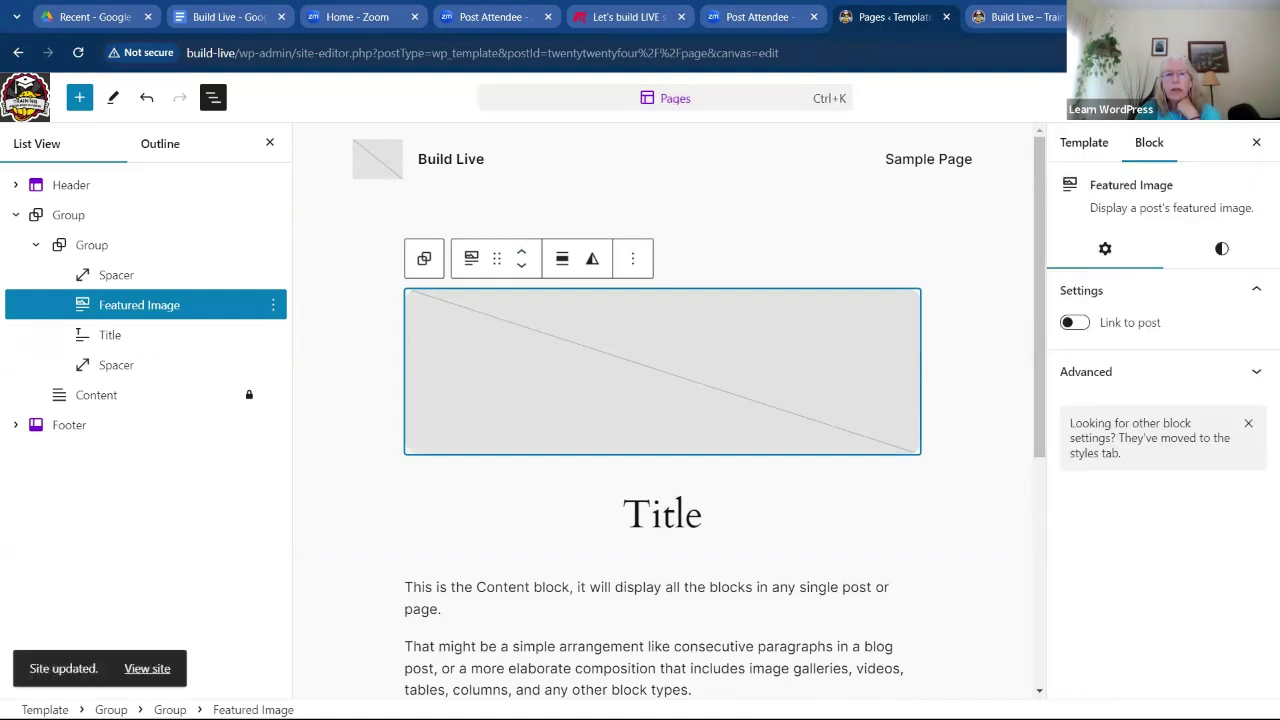
left_click(14, 99)
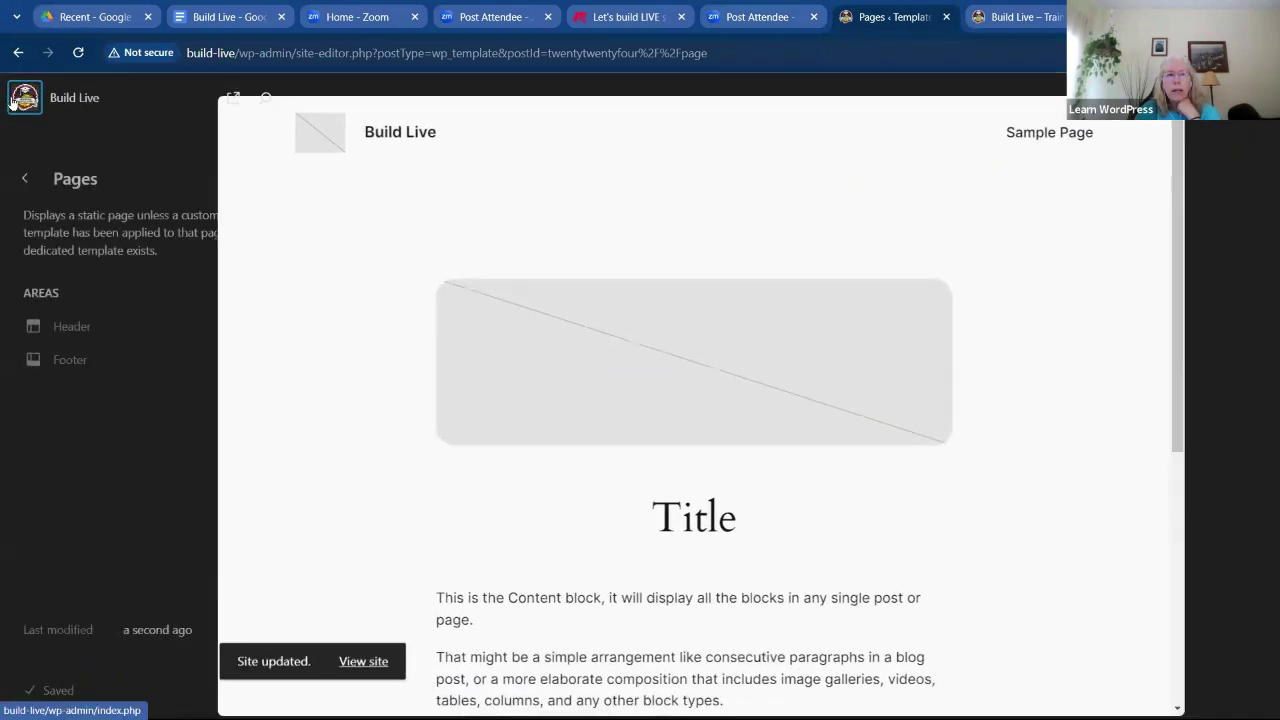
left_click(24, 178)
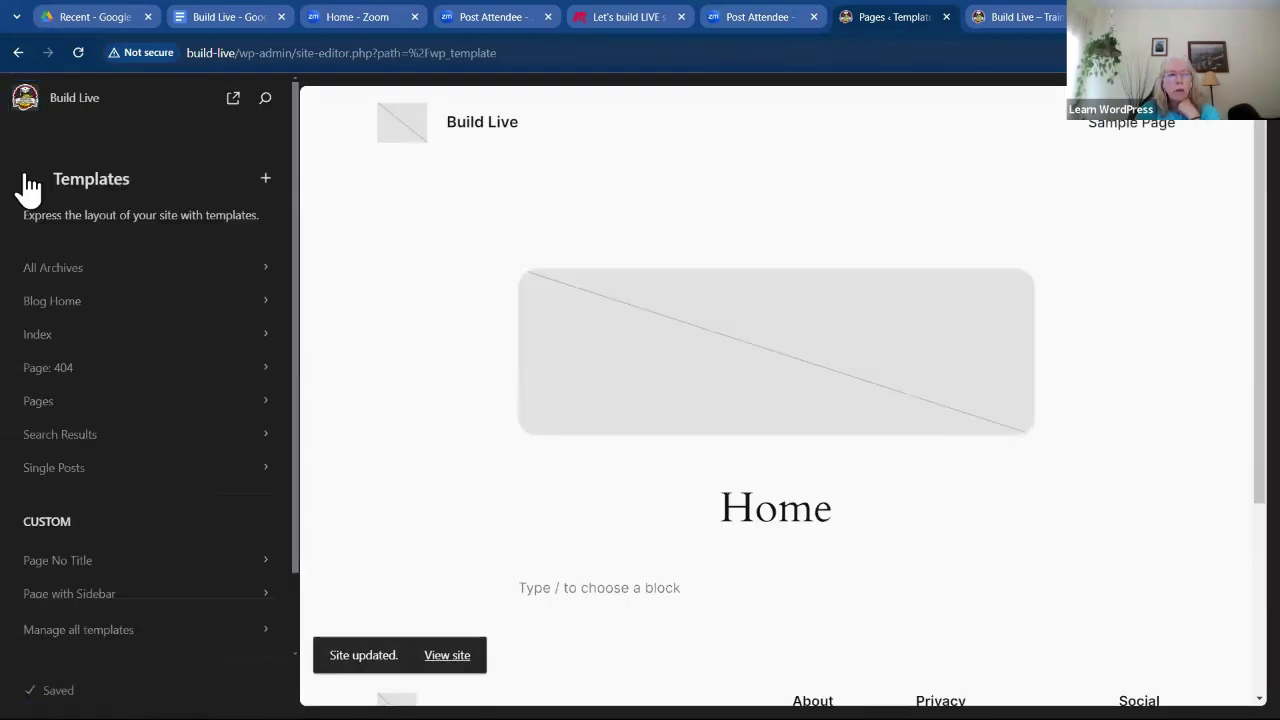
left_click(22, 104)
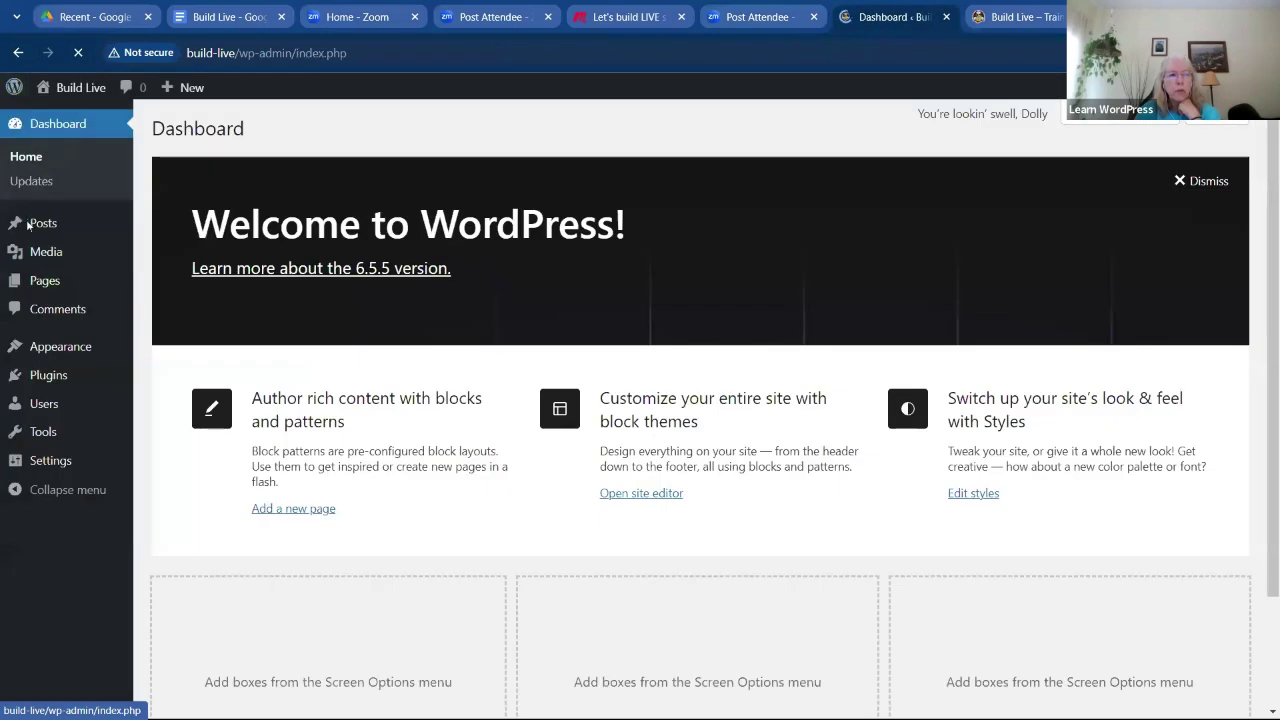
Set the autumn lake photo as the Home page's featured image and save the page with Ctrl+S
mouse_move(43, 284)
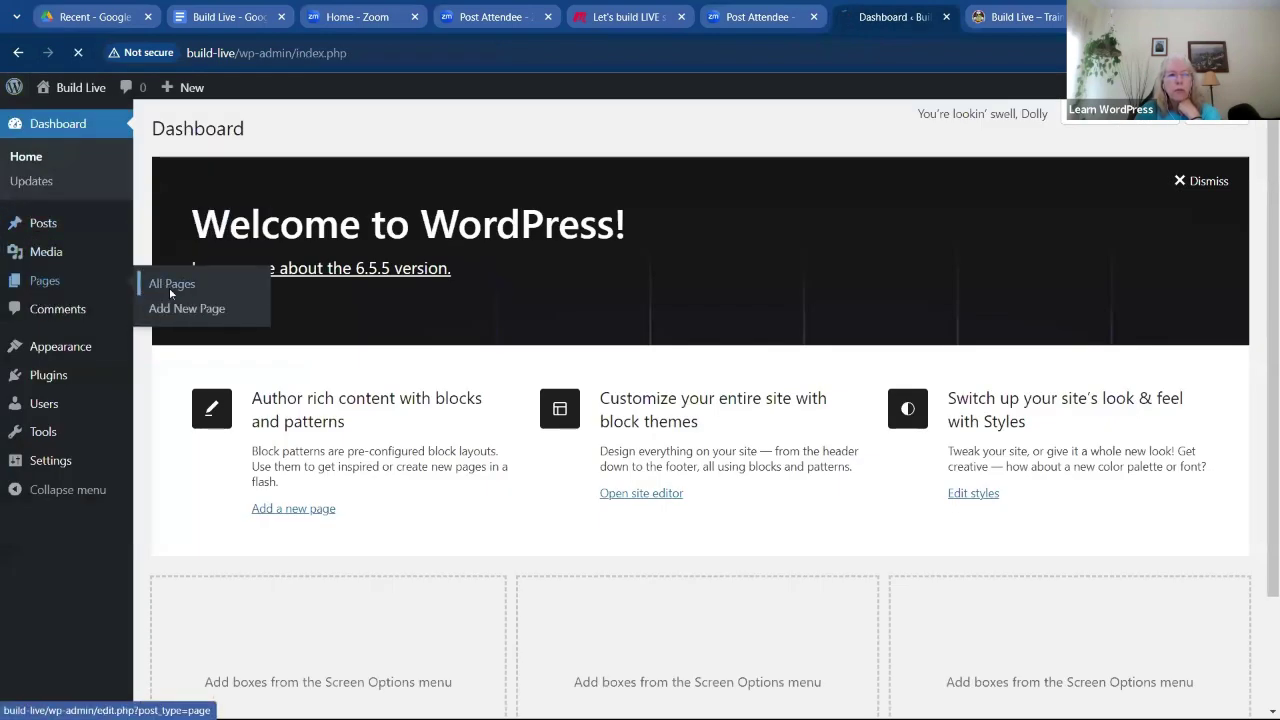
left_click(172, 288)
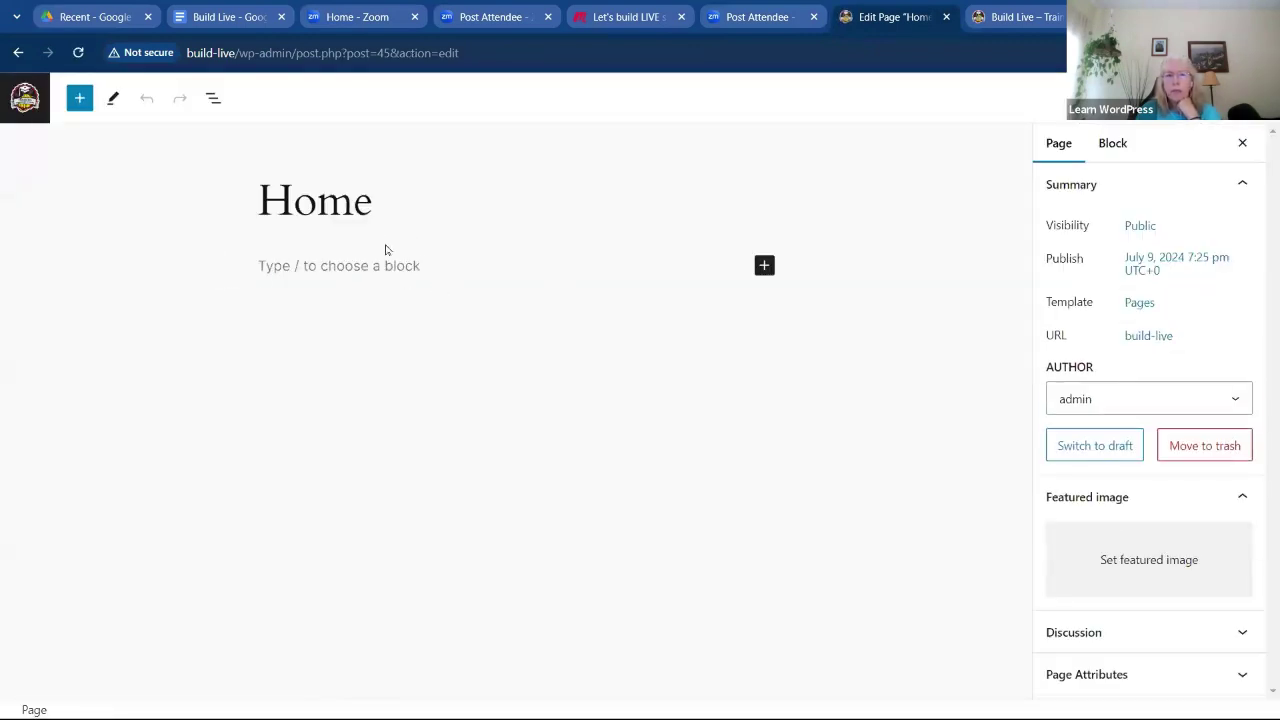
left_click(1162, 561)
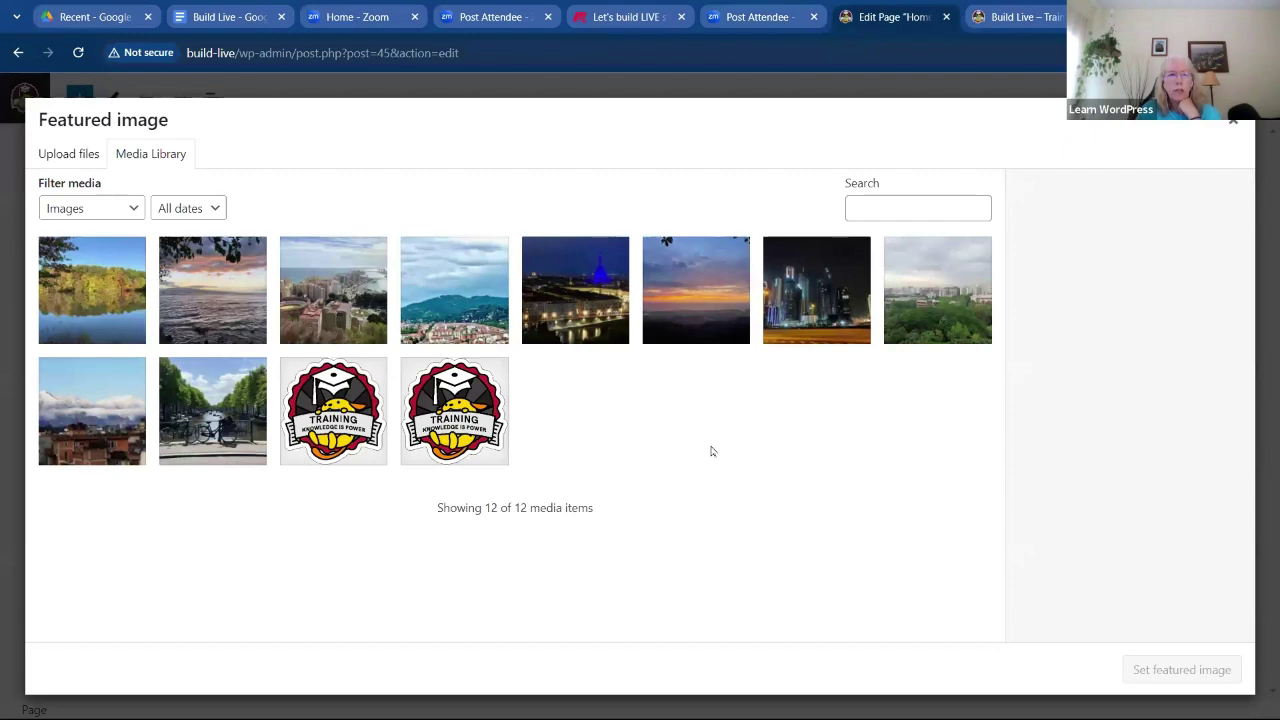
left_click(130, 320)
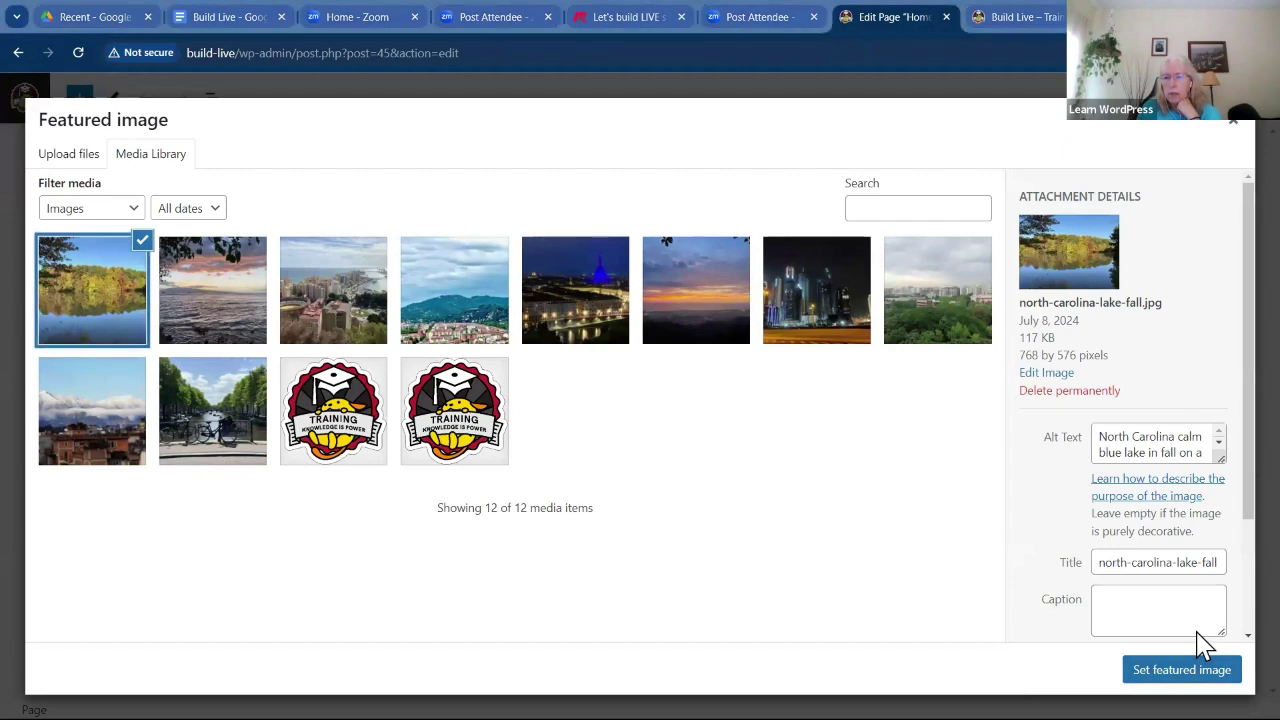
left_click(1200, 666)
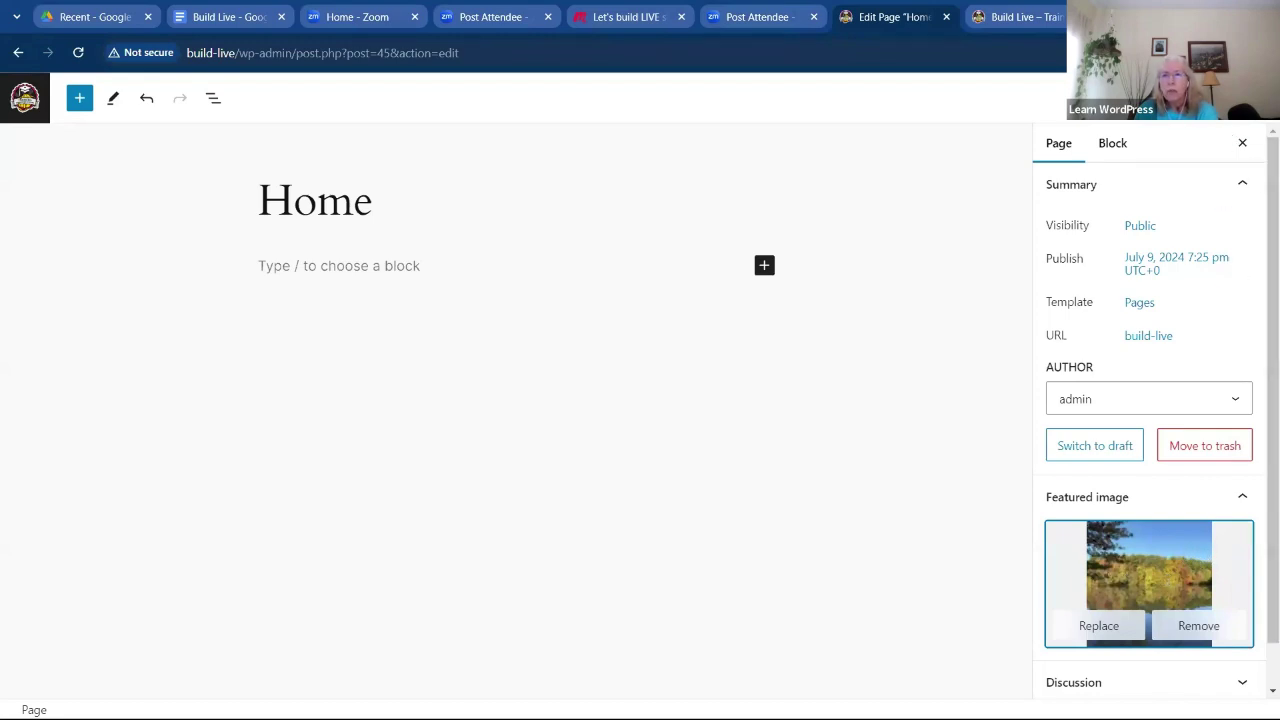
key("ctrl+s")
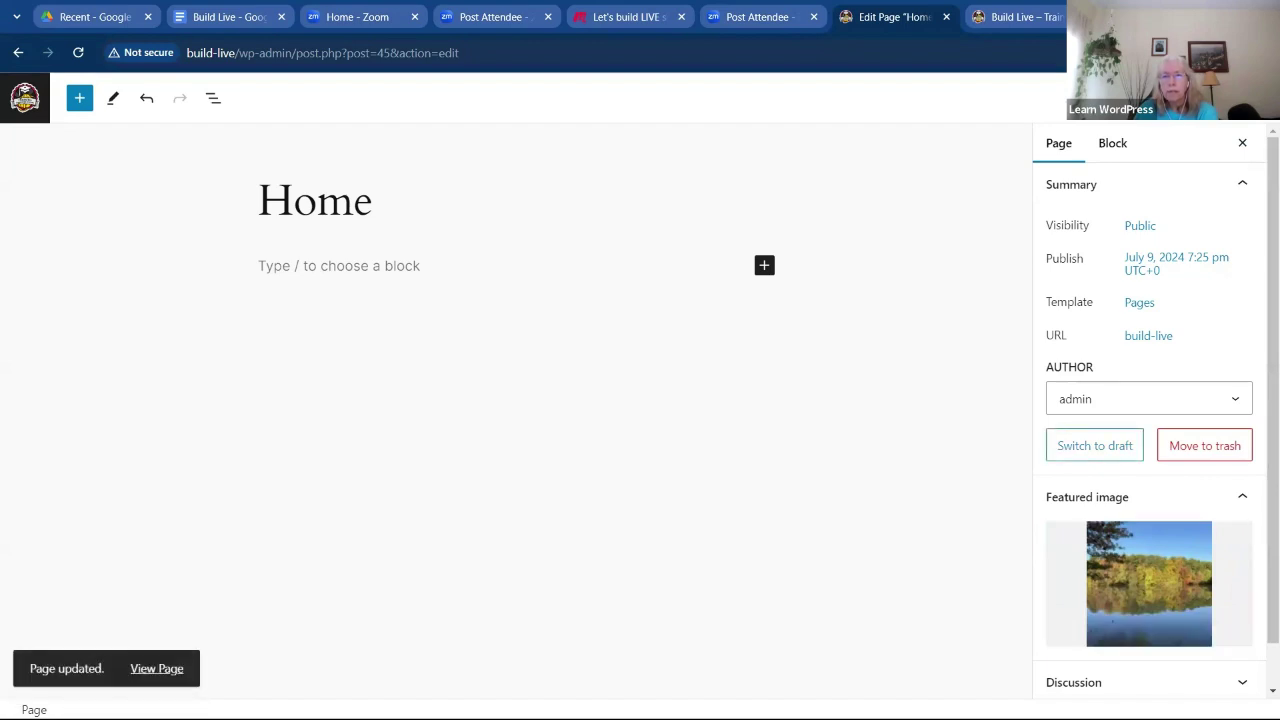
View the published Home page with the lake photo, then bring up the Build Live workshop notes document
left_click(1112, 97)
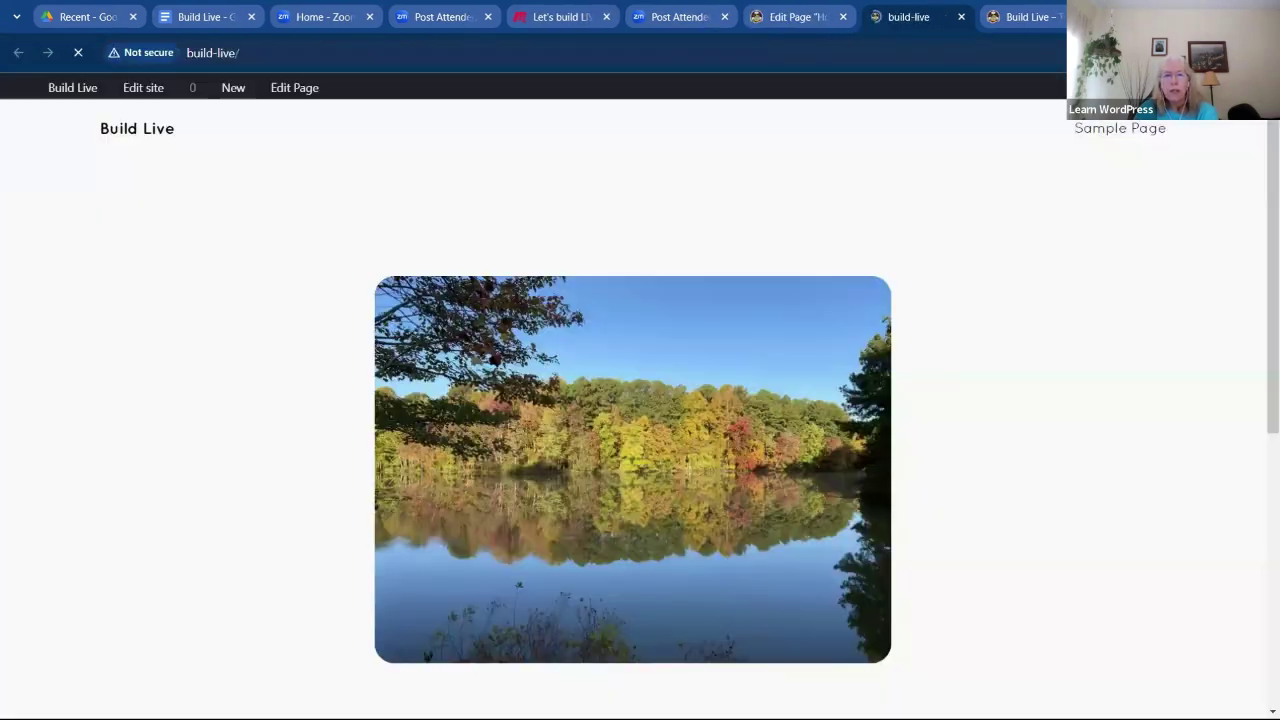
scroll(1112, 205, "down", 2)
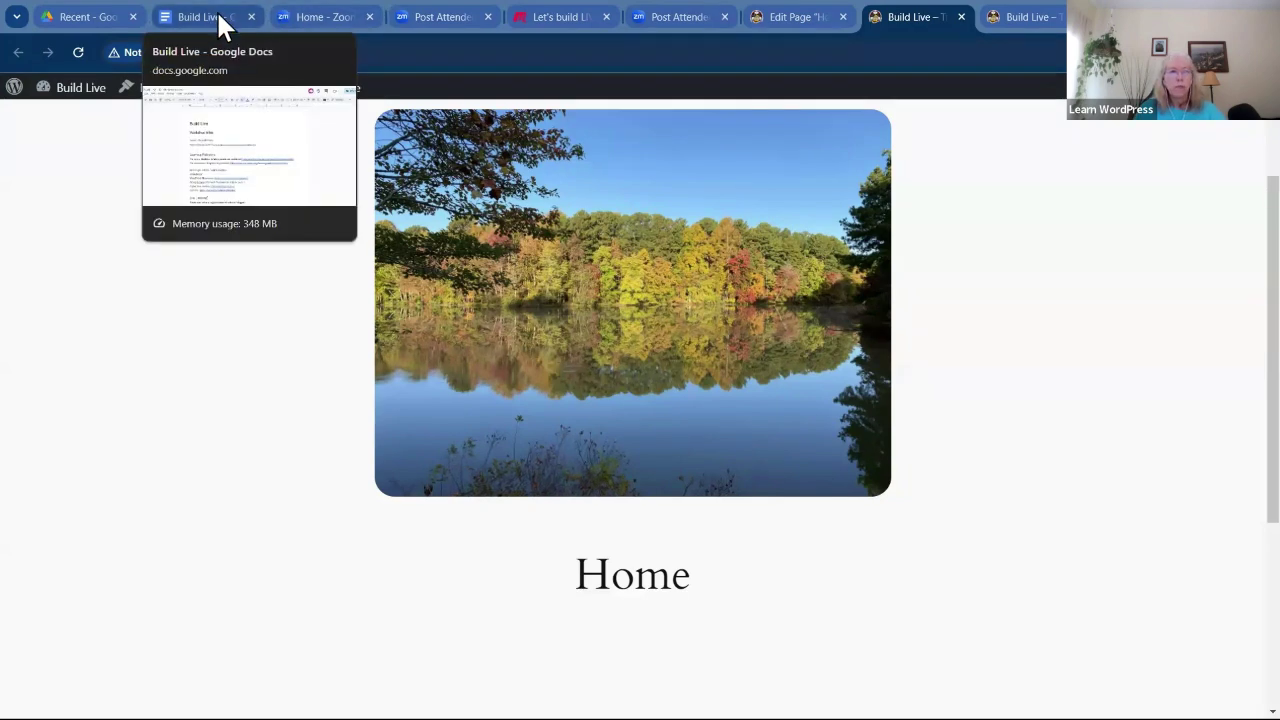
left_click_drag(228, 20, 350, 20)
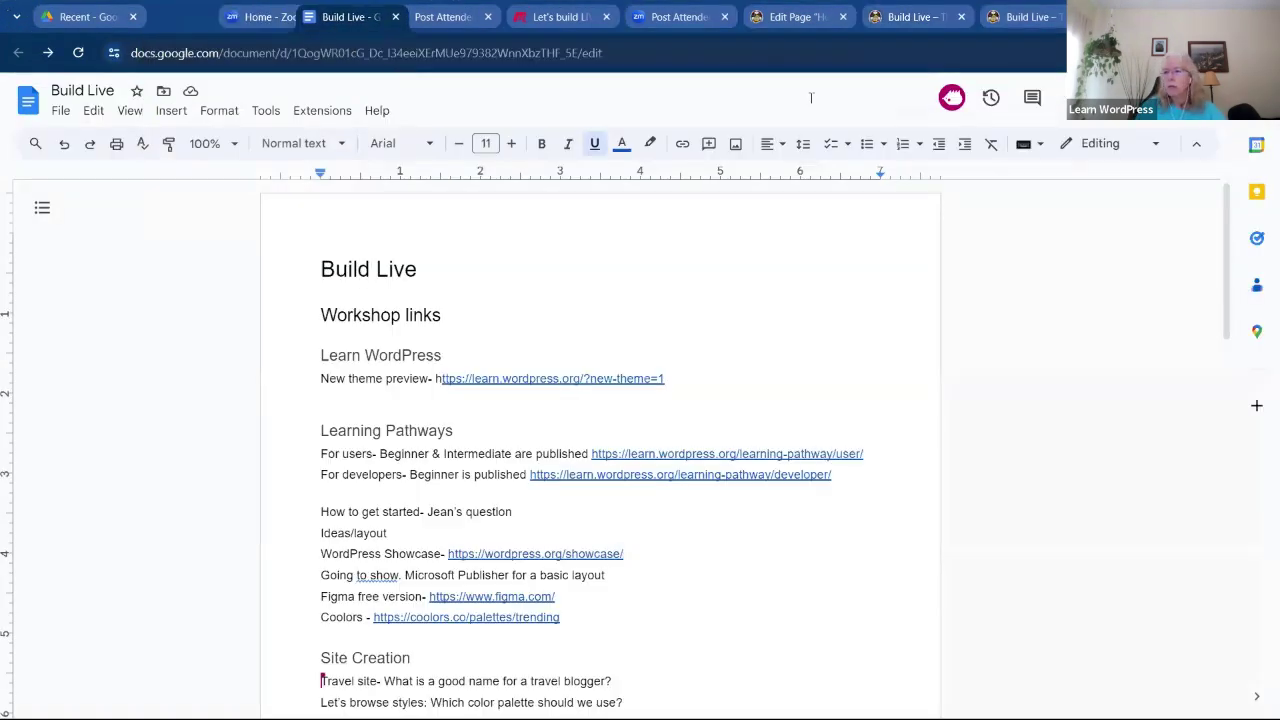
Switch from the Build Live Google Doc back to the site's home page window with Alt+Tab
key("alt+Tab")
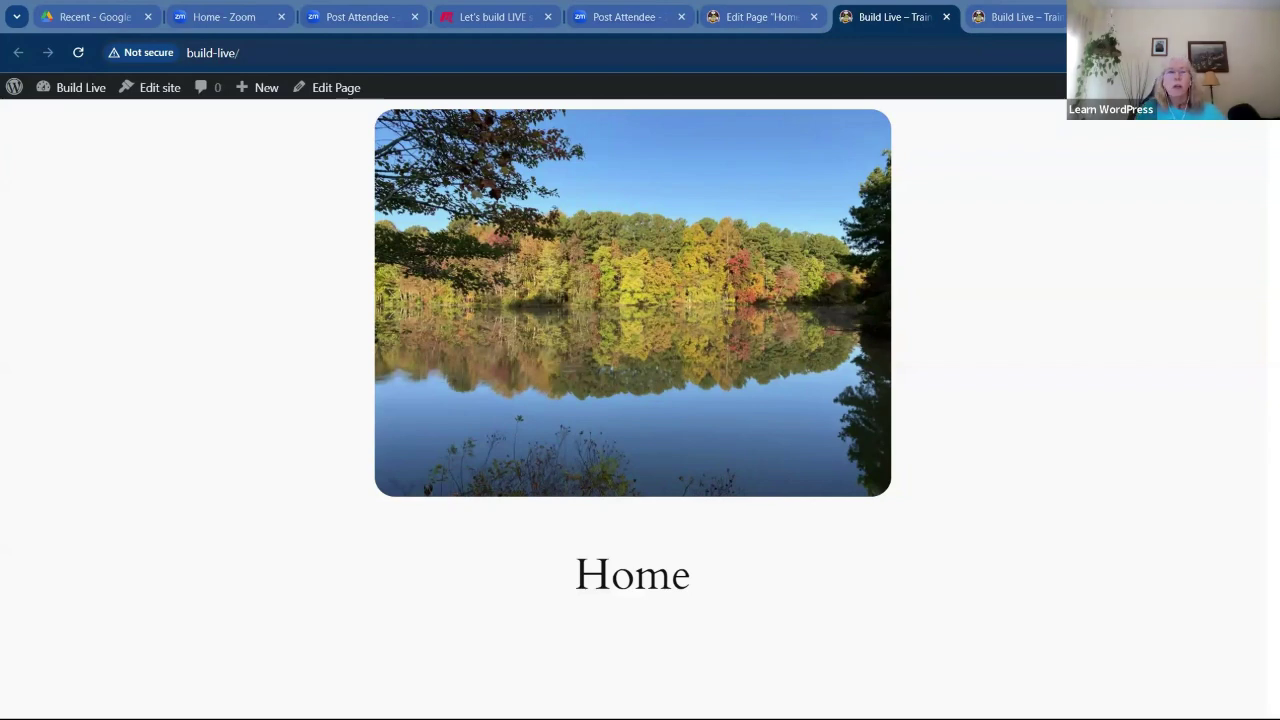
Go to the admin About WordPress page showing the 6.5.5 release notes
left_click(15, 88)
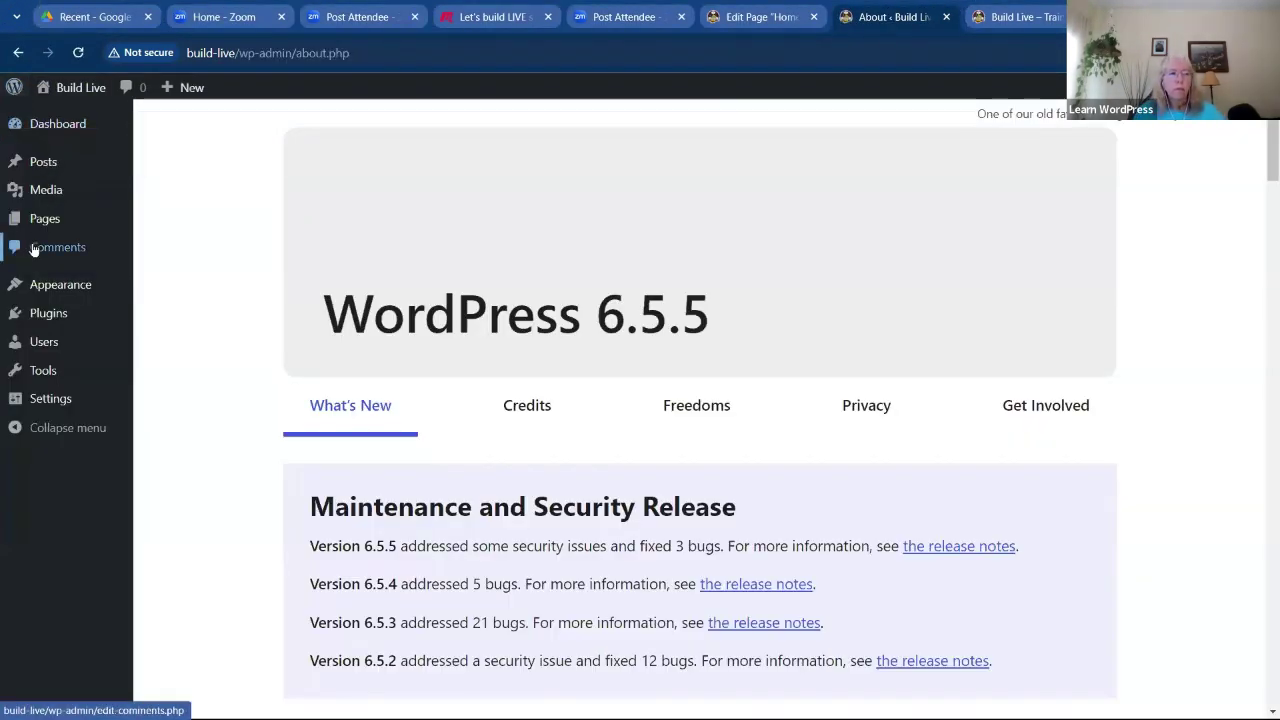
mouse_move(72, 292)
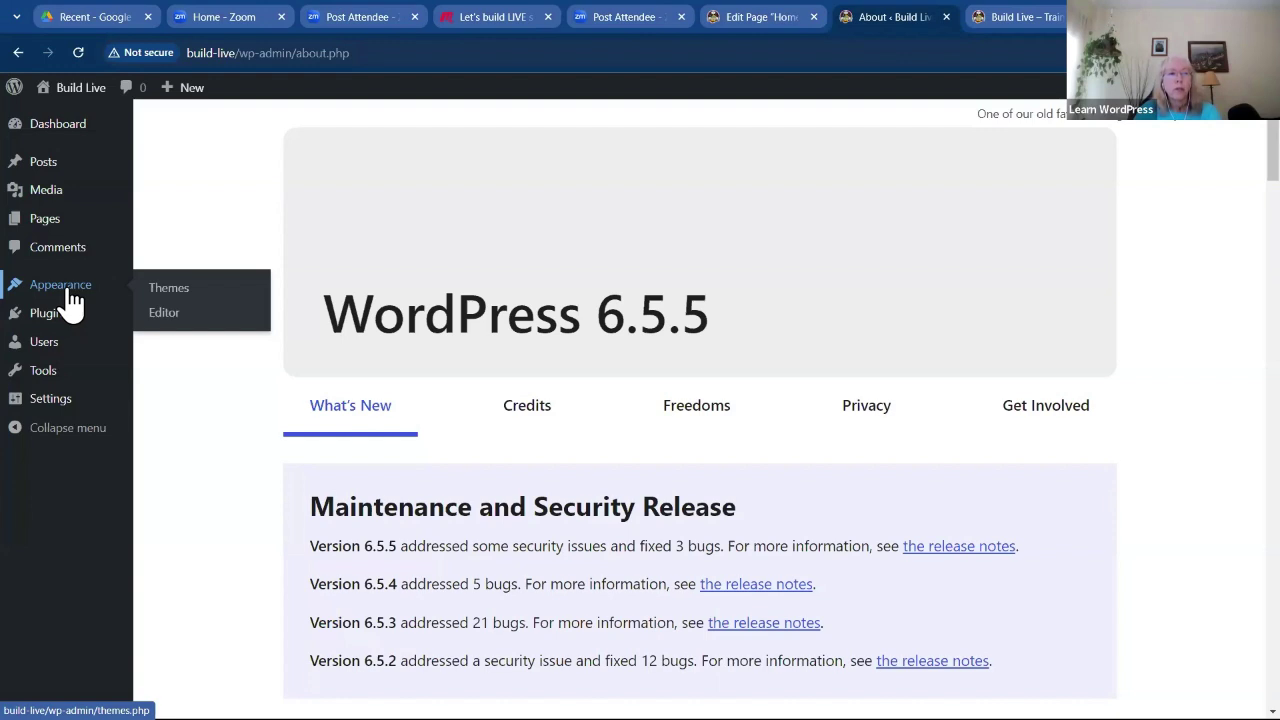
Open the Site Editor from Appearance and go to its Styles panel with the style variations
left_click(170, 316)
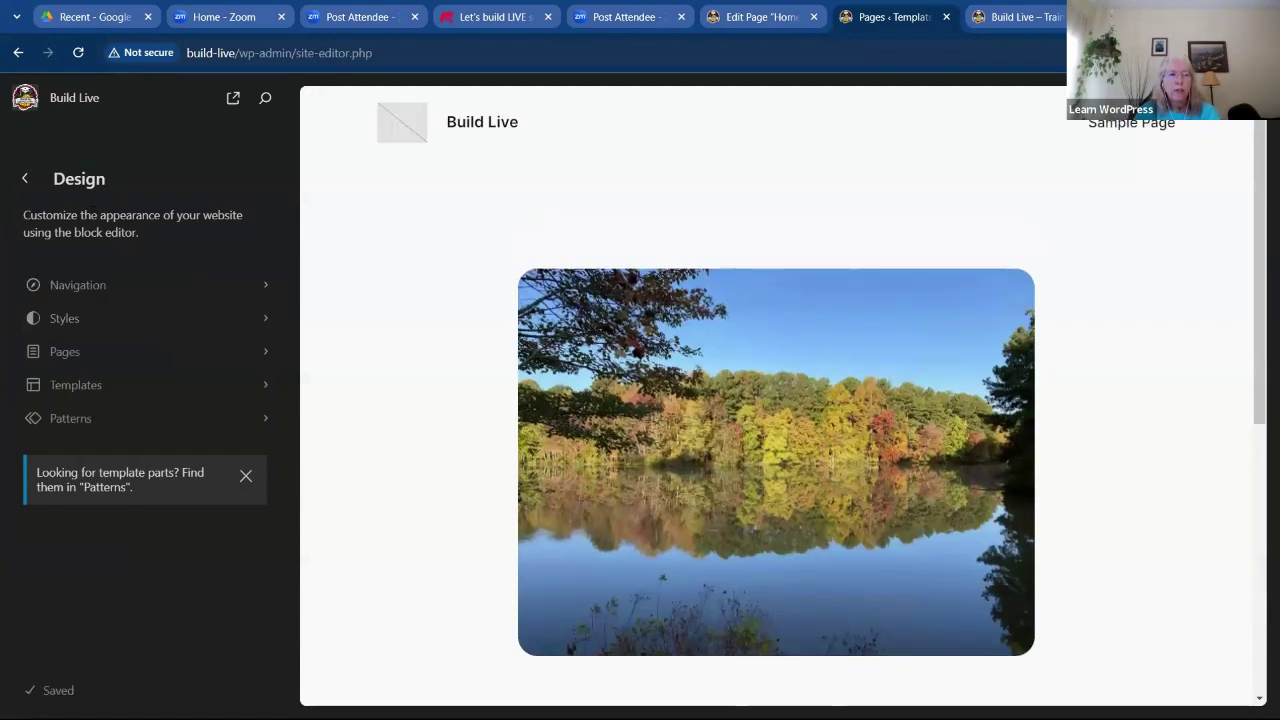
left_click(82, 320)
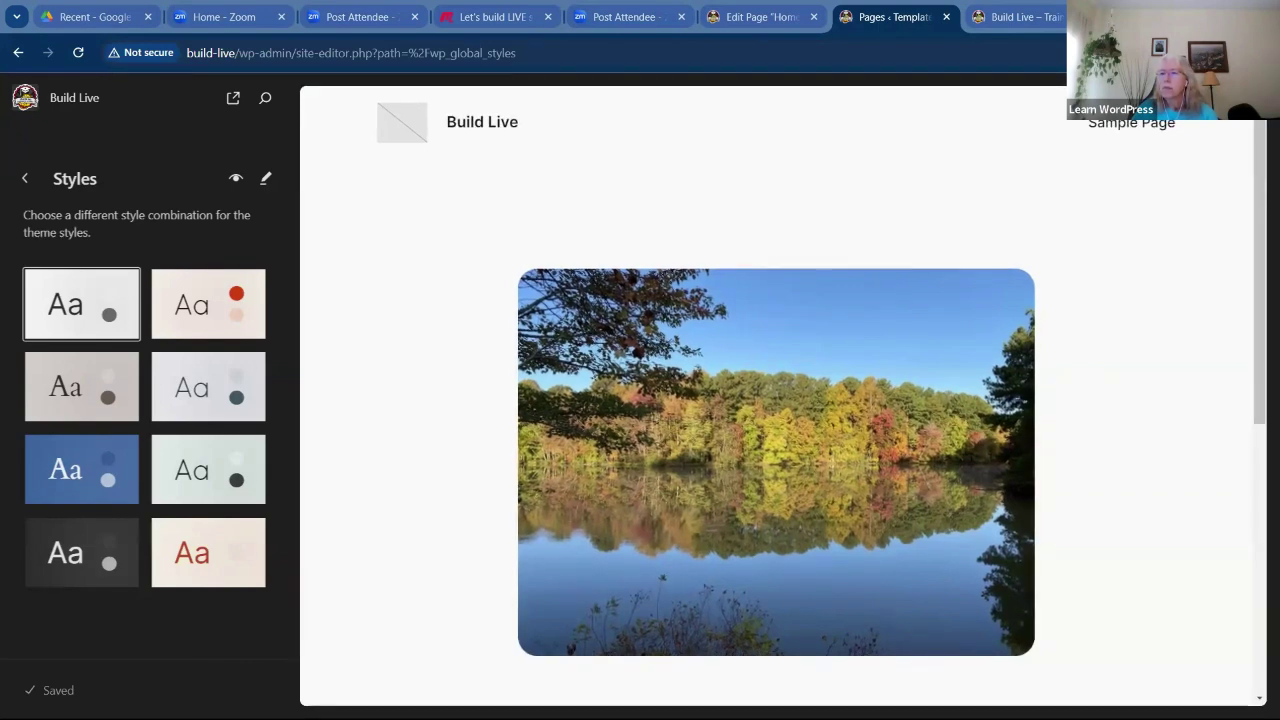
Apply and save the blue Maelstrom style variation, with the Home page open in the editor canvas
left_click(65, 490)
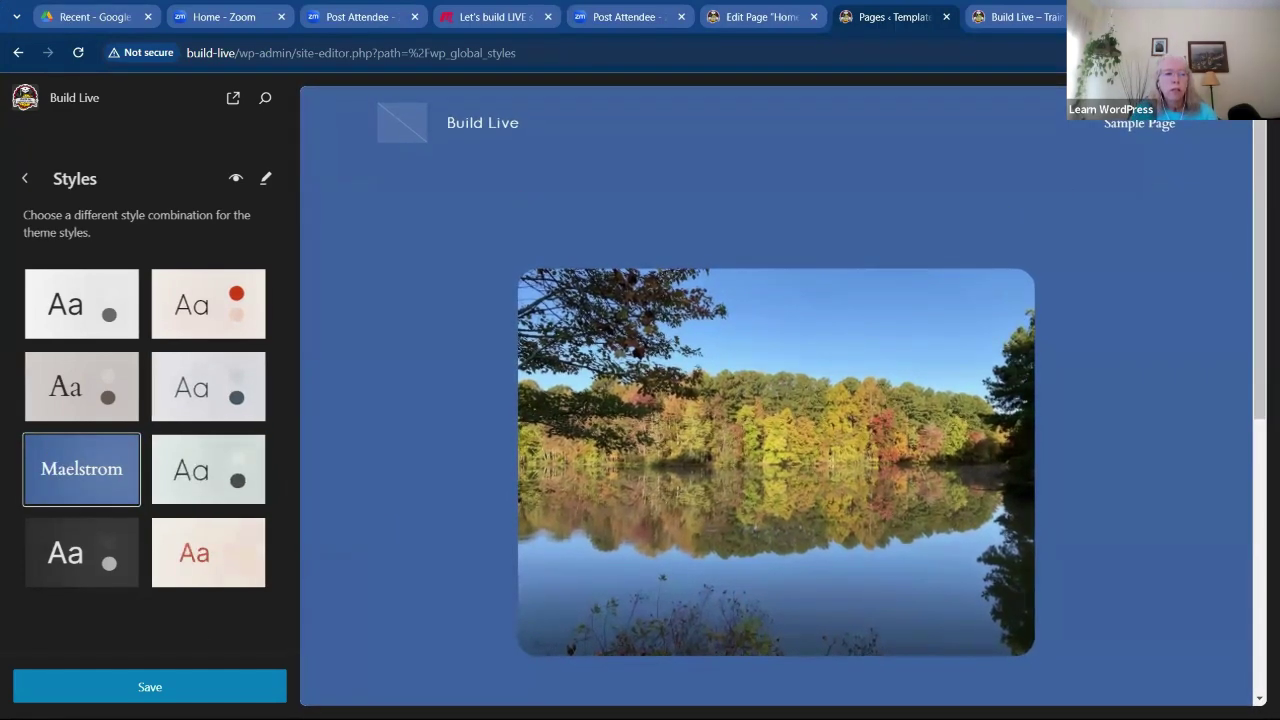
left_click(150, 687)
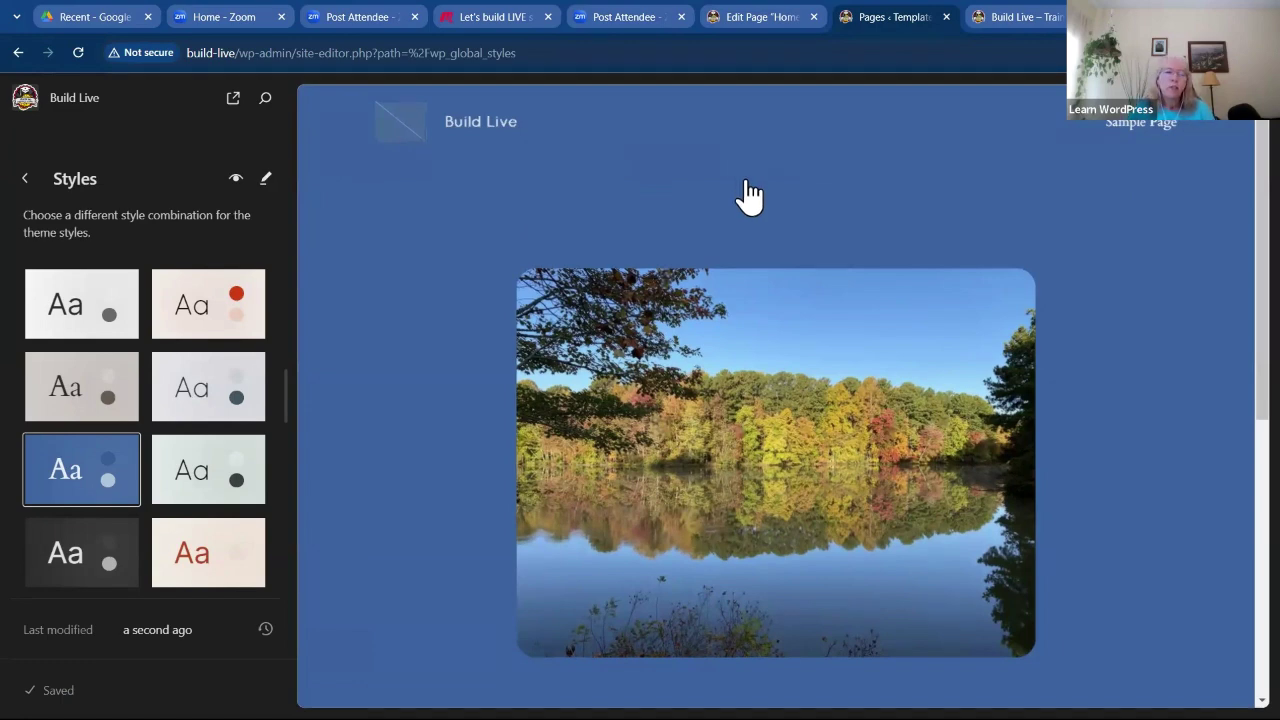
left_click(660, 208)
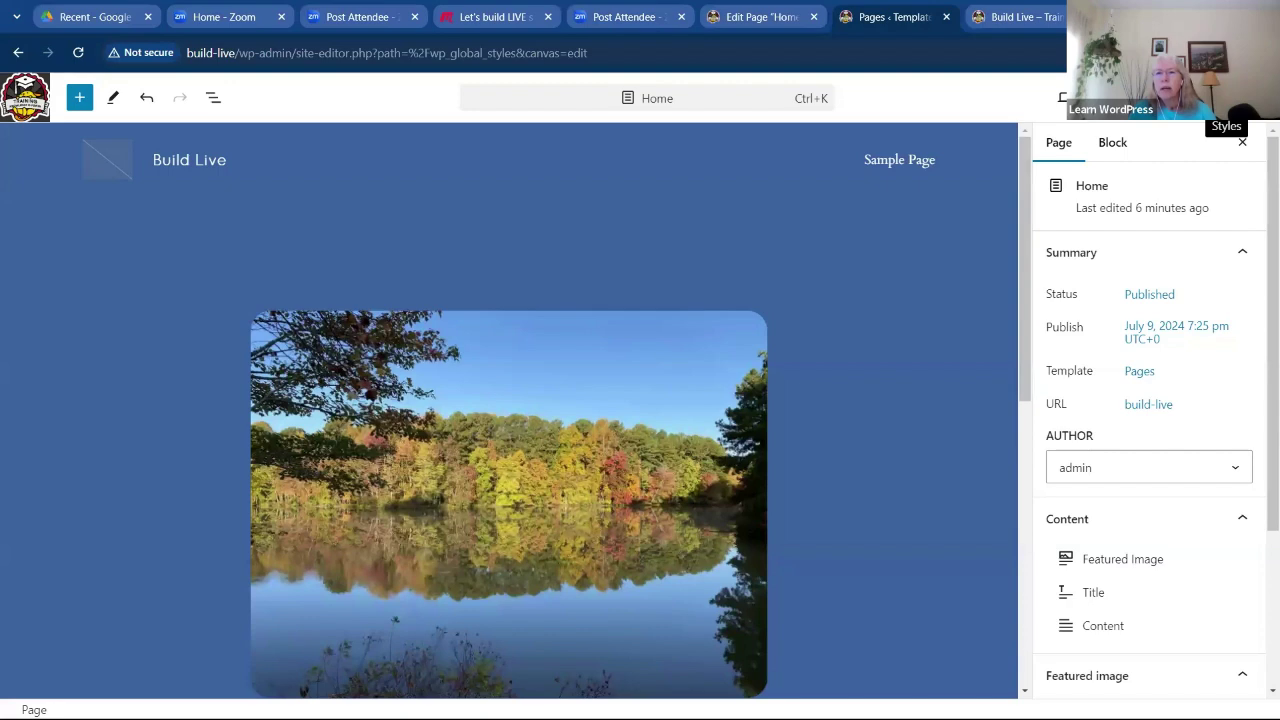
Open global Typography settings, zoom the browser in, and open the font library listing Cardo, Jost and System fonts
left_click(1226, 97)
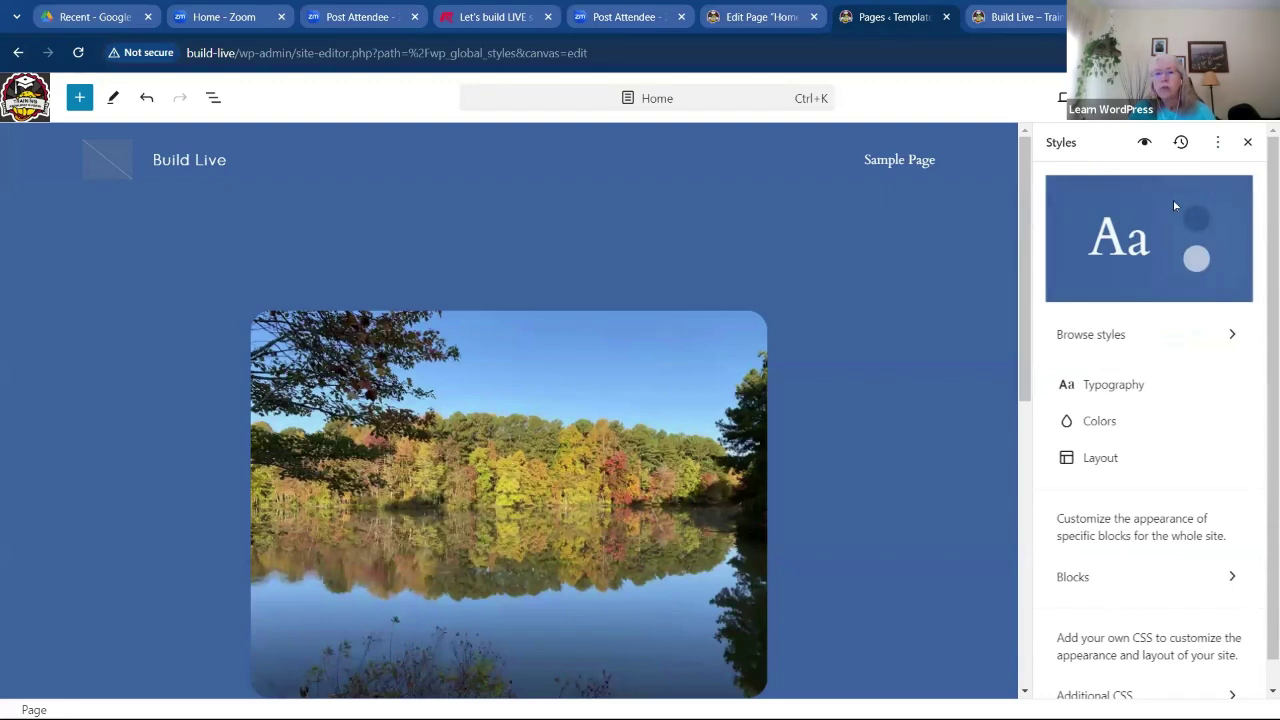
left_click(1103, 337)
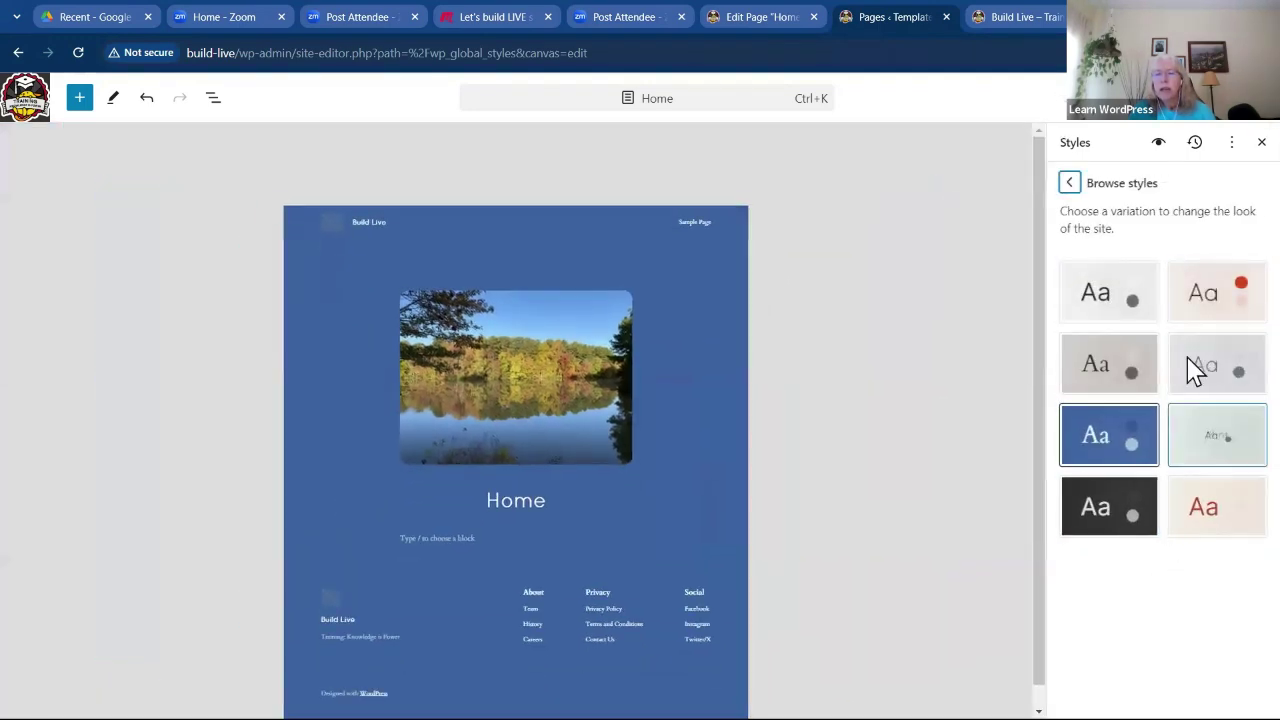
left_click(1069, 182)
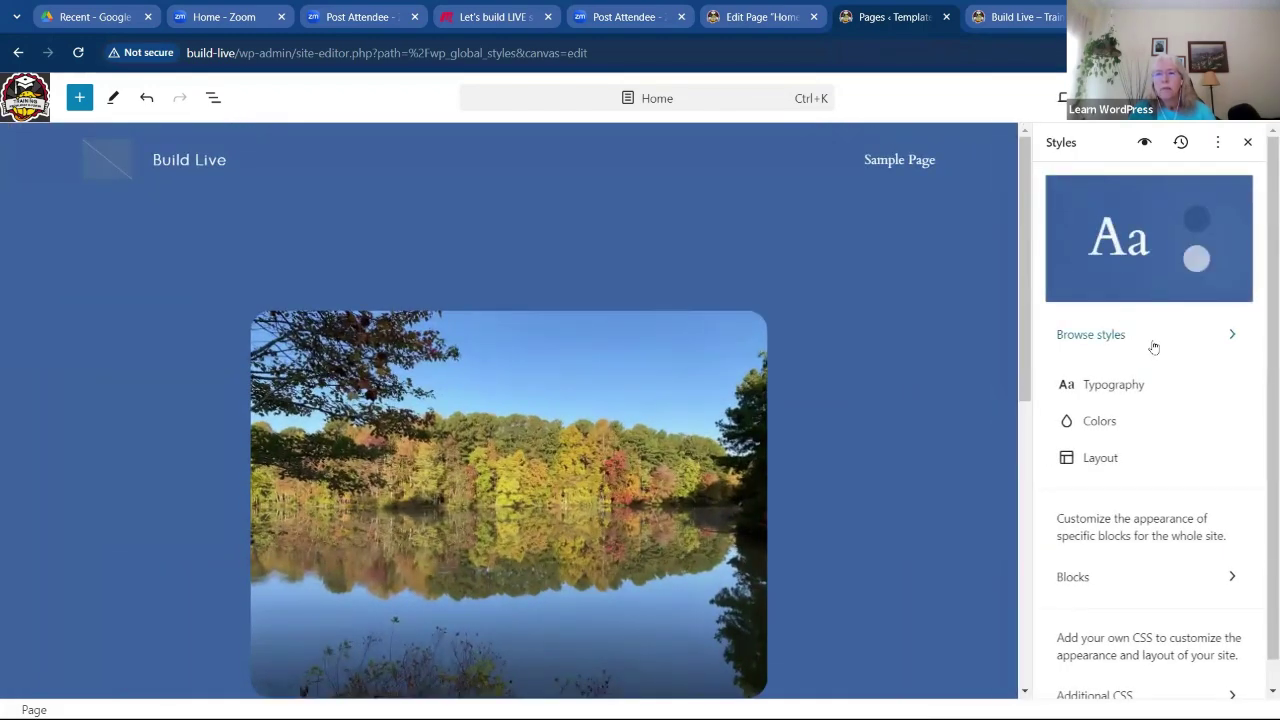
scroll(1173, 358, "down", 1)
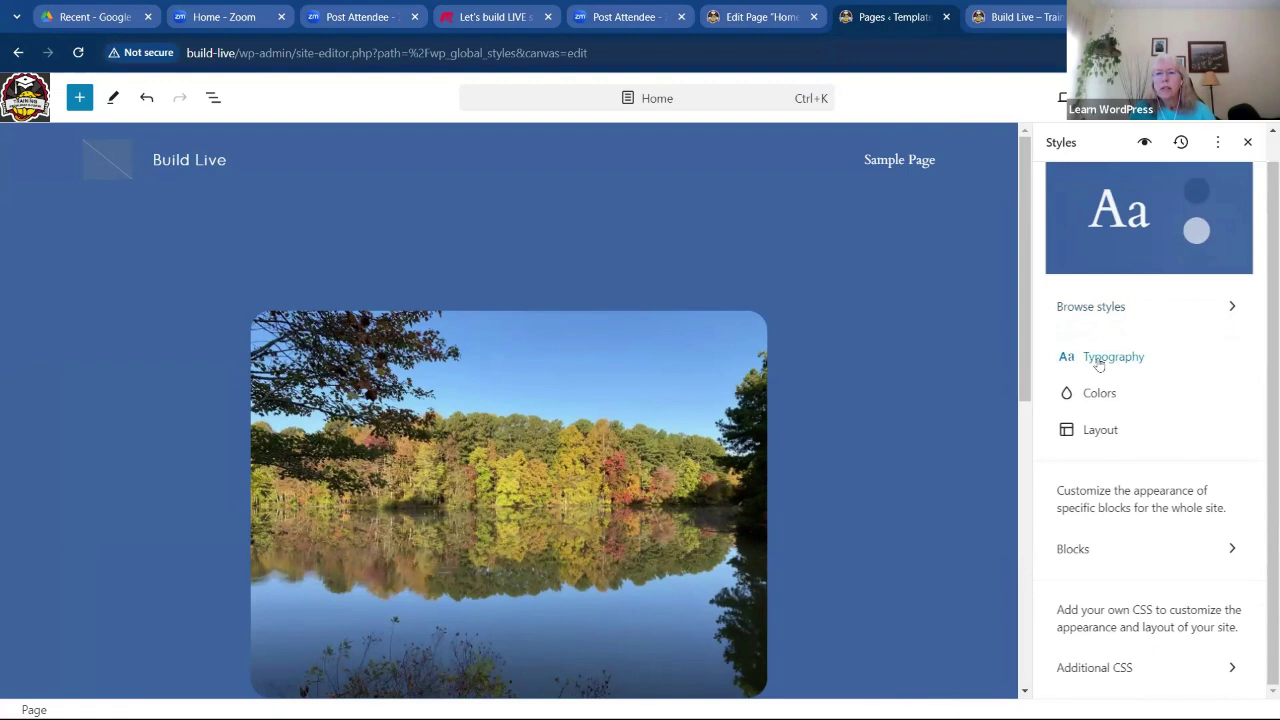
left_click(1116, 362)
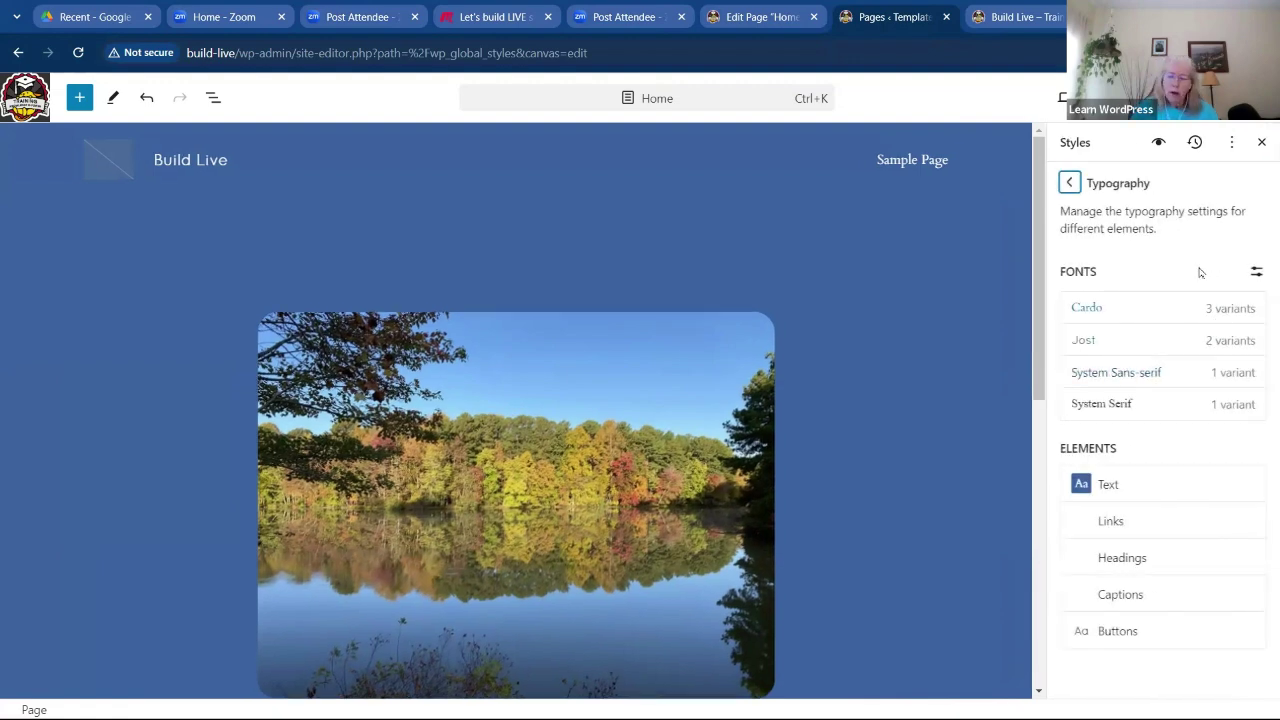
key("ctrl+plus")
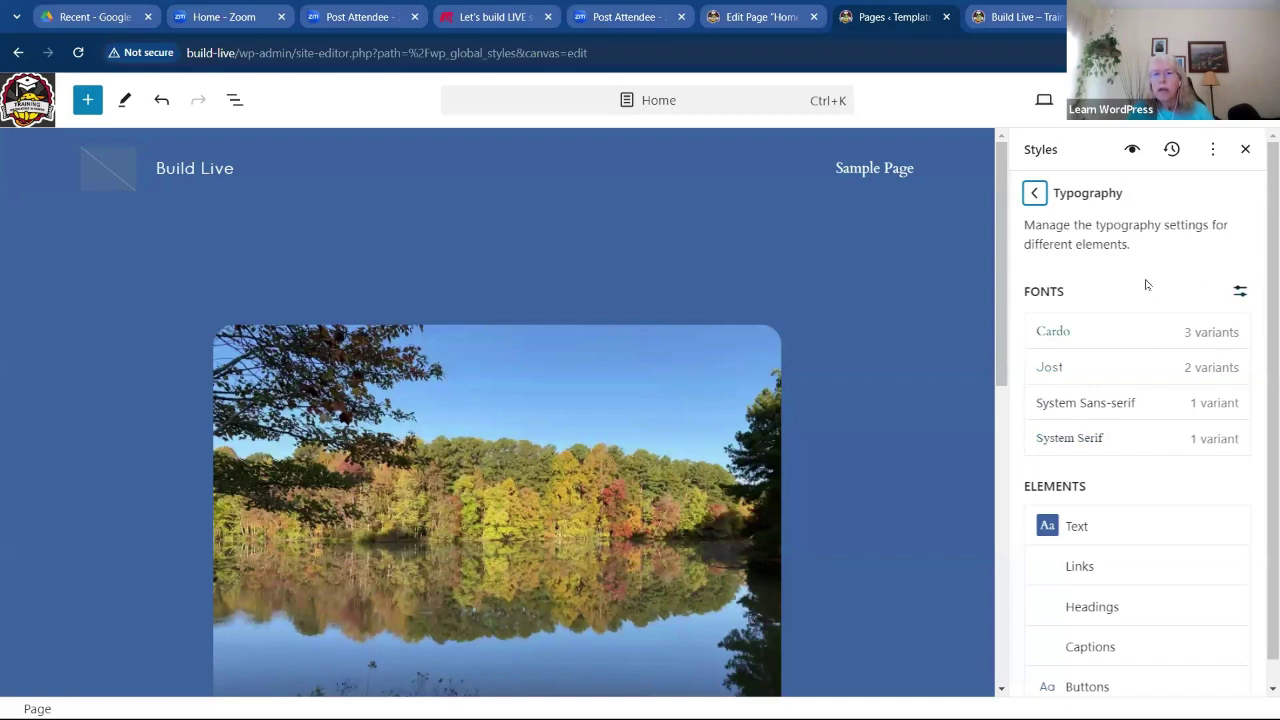
left_click(1240, 292)
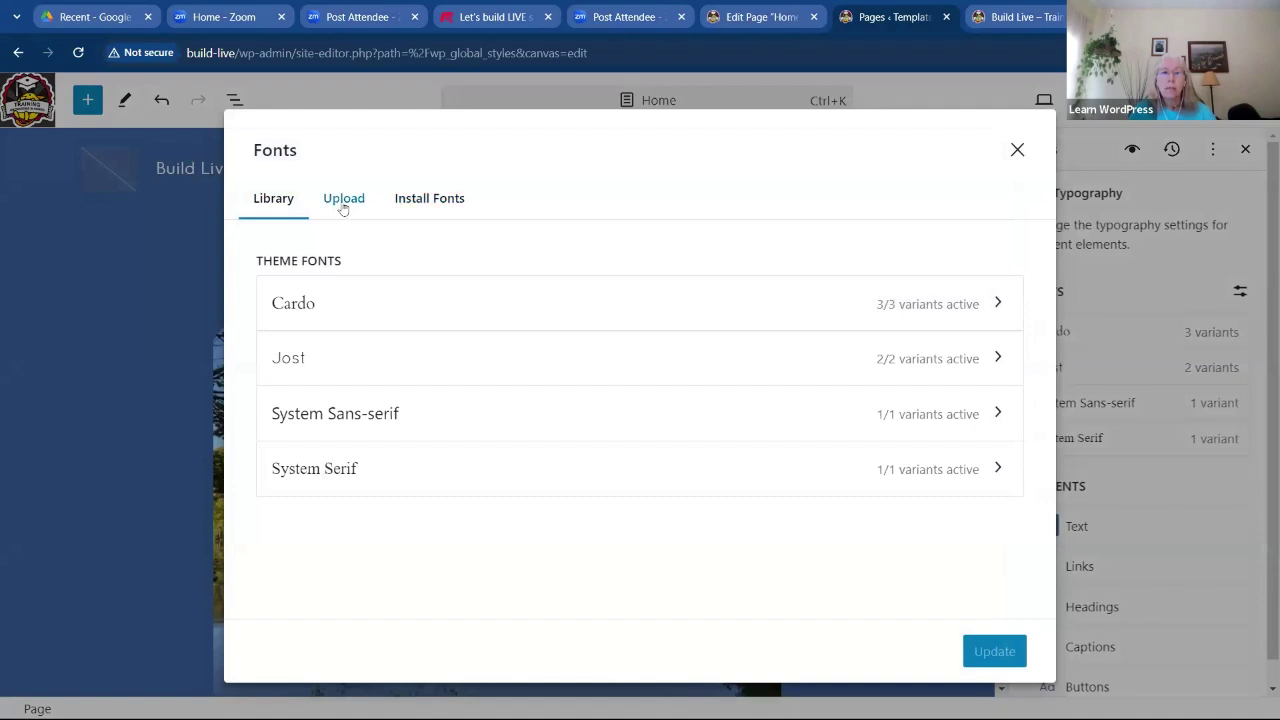
Switch the font library to its Install Fonts tab showing the Google Fonts connection prompt
left_click(431, 204)
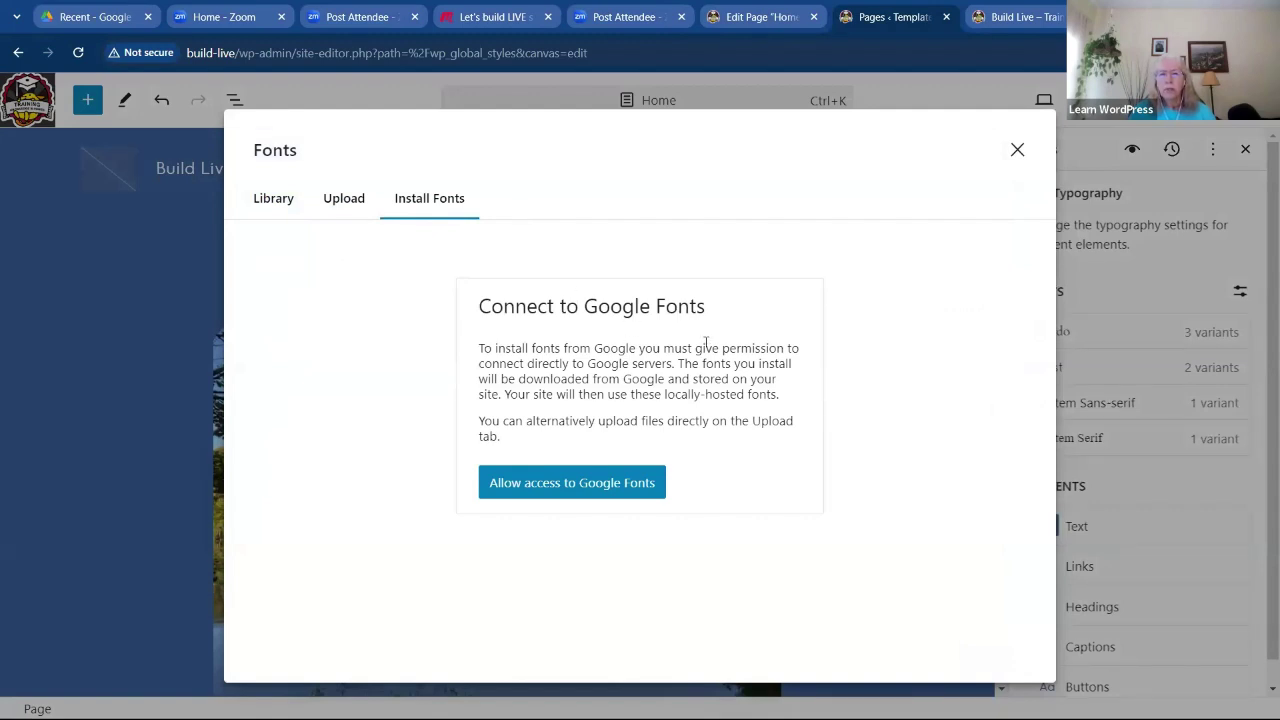
left_click(577, 483)
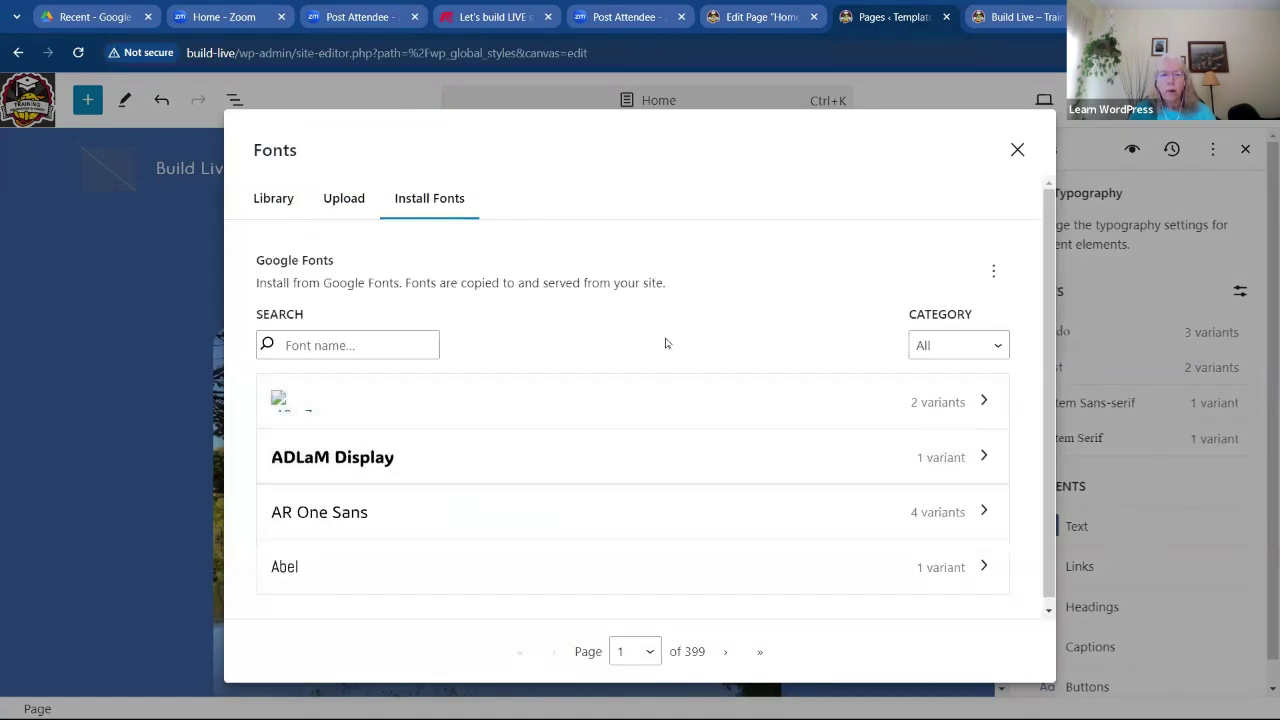
left_click(340, 345)
type("Open")
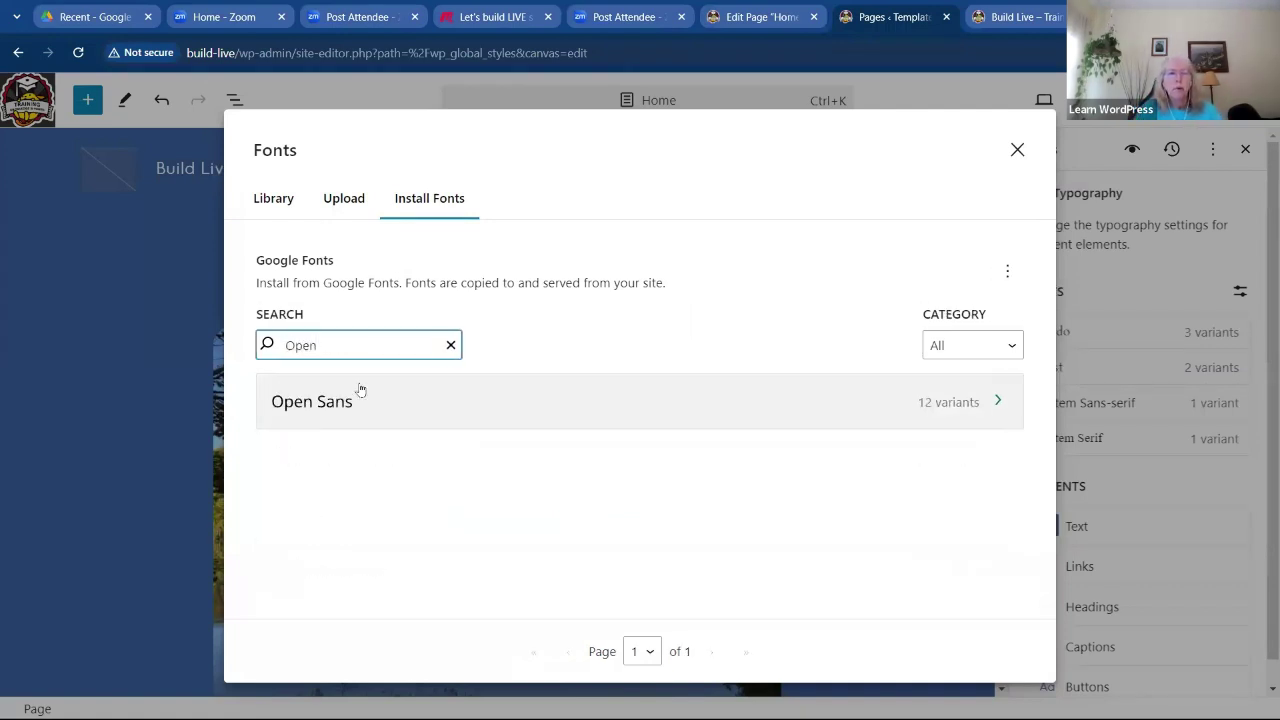
left_click(340, 403)
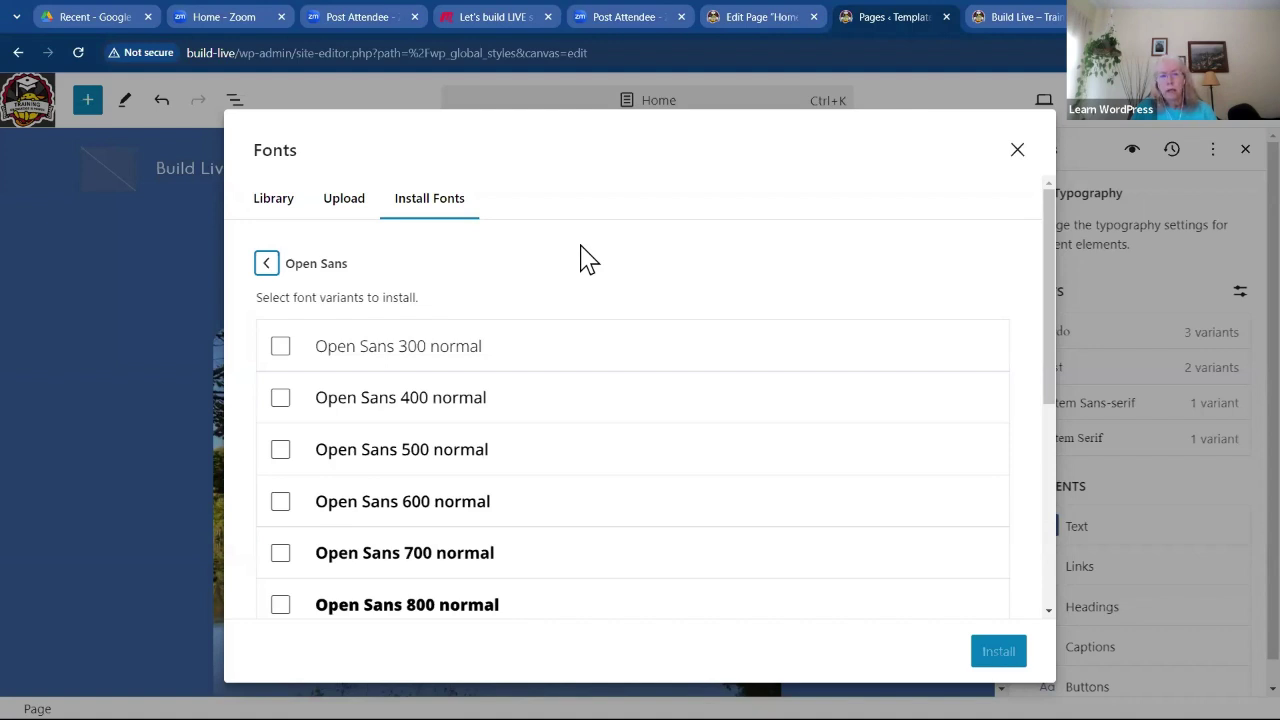
scroll(600, 341, "down", 2)
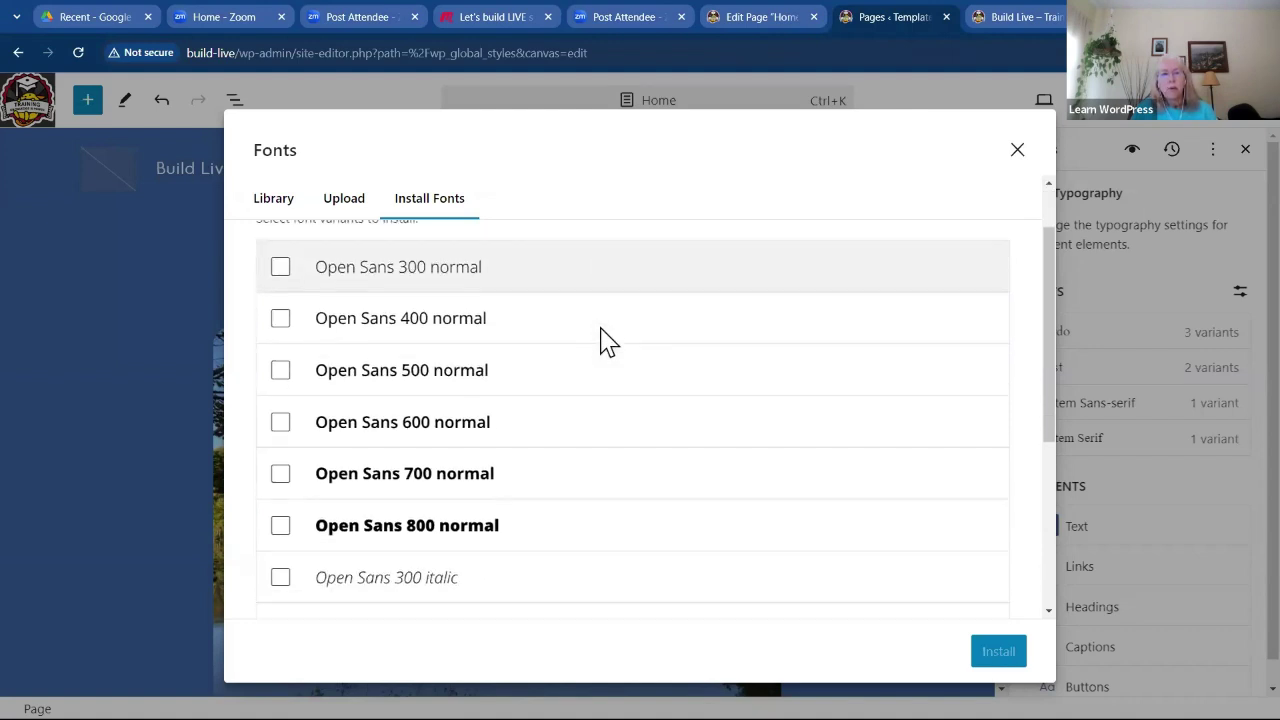
scroll(560, 300, "down", 2)
scroll(565, 315, "up", 2)
scroll(560, 311, "up", 1)
scroll(563, 315, "down", 4)
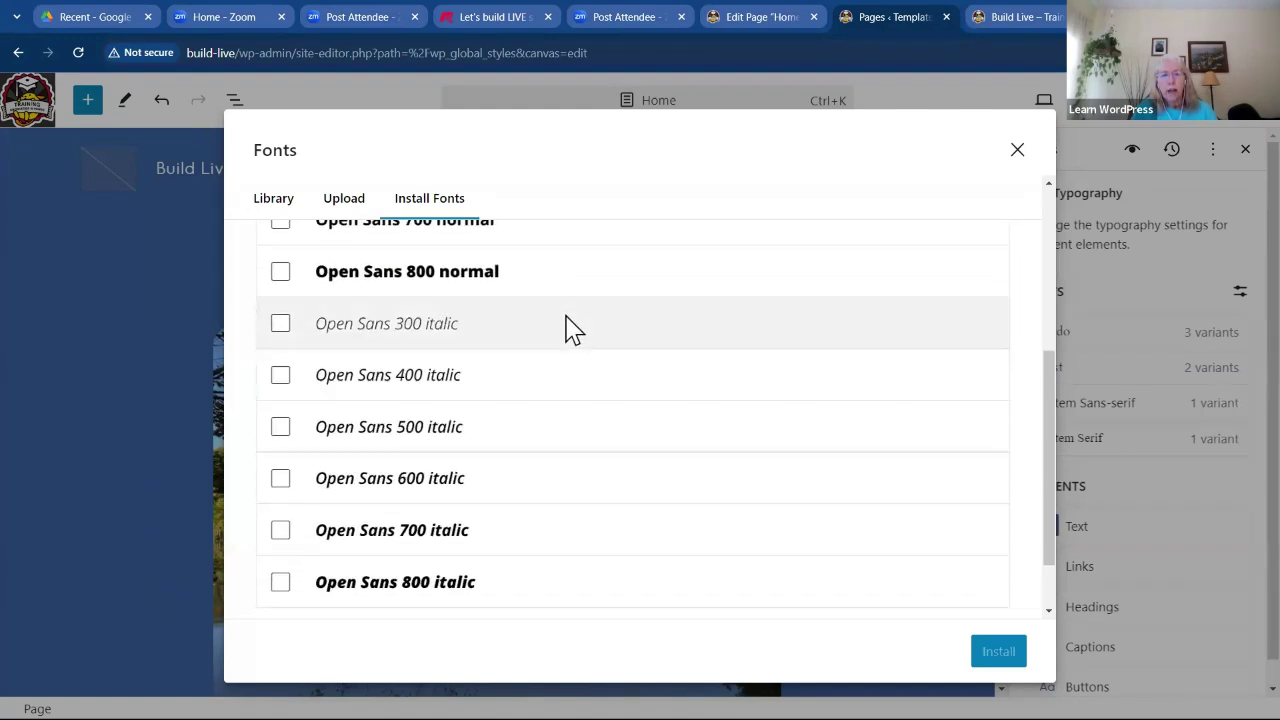
scroll(580, 338, "up", 5)
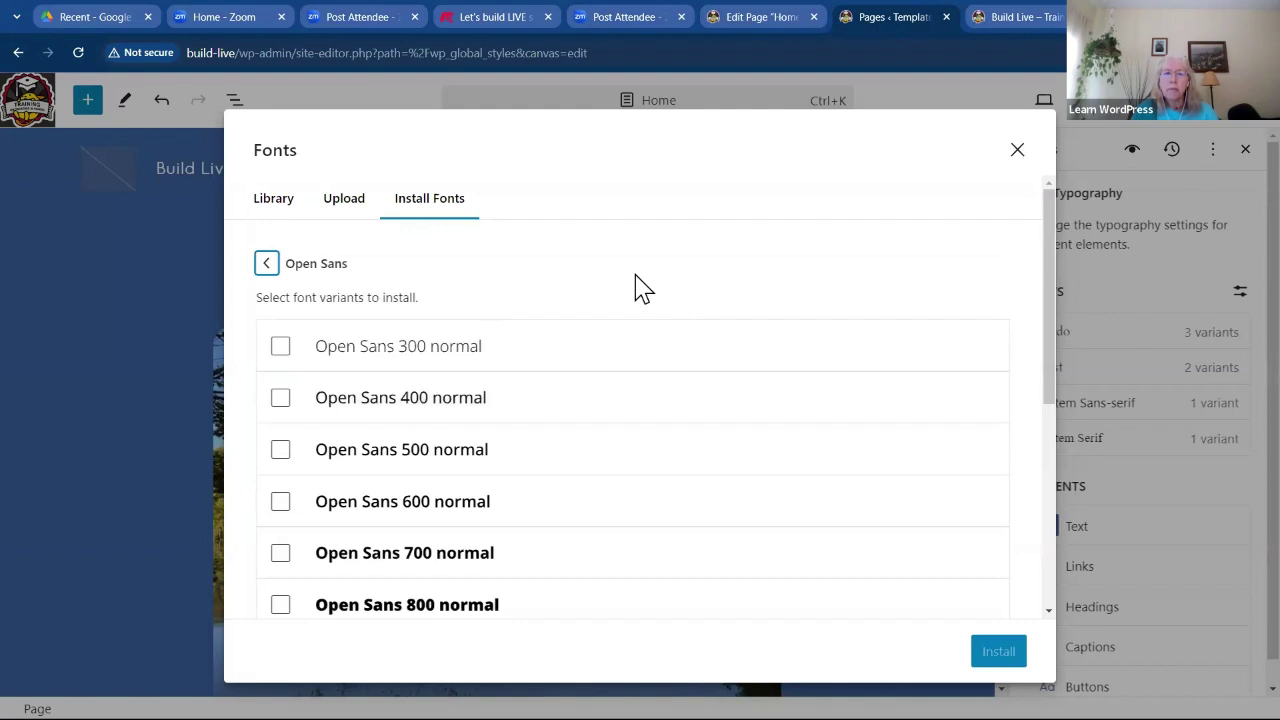
scroll(636, 289, "down", 3)
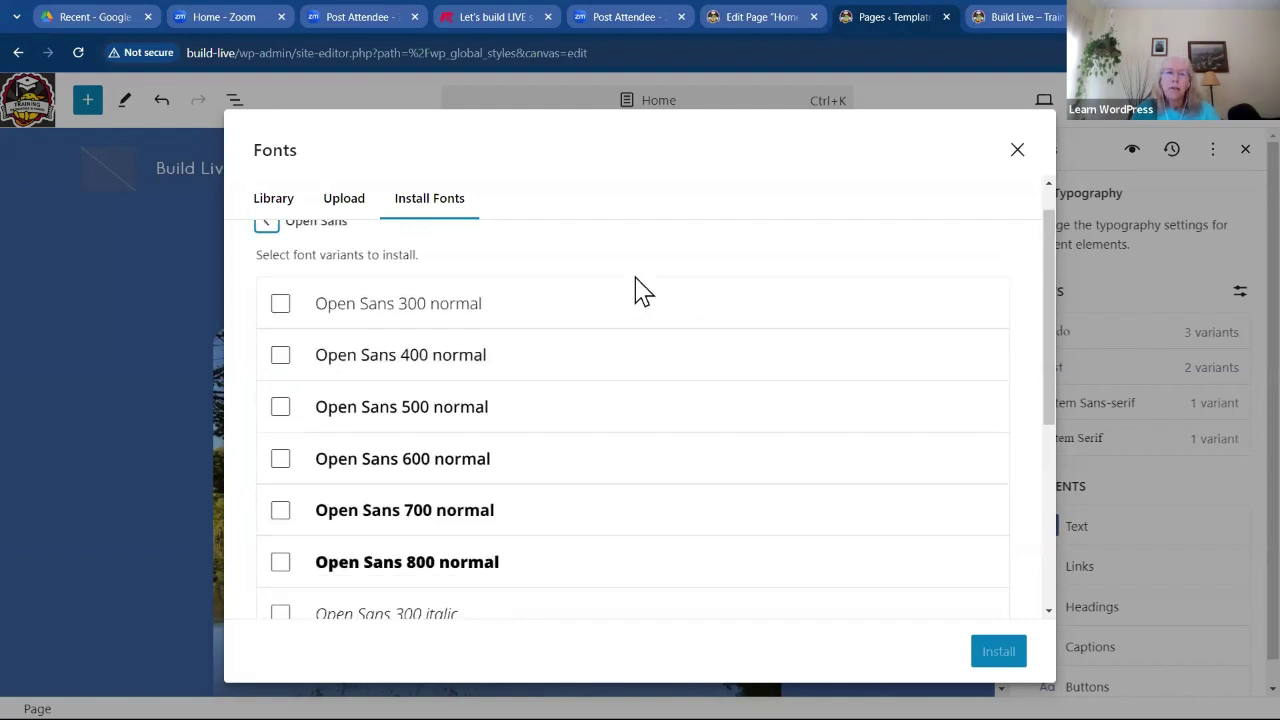
scroll(634, 289, "up", 1)
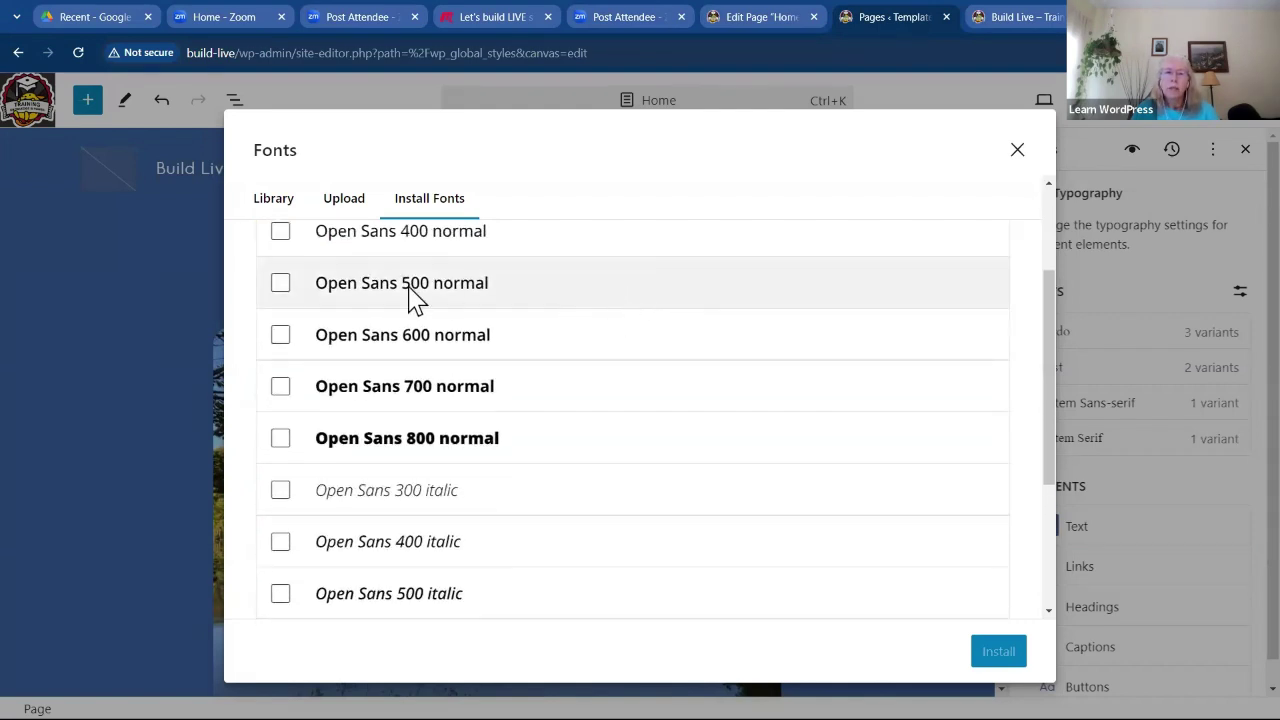
scroll(496, 301, "up", 1)
scroll(497, 301, "up", 1)
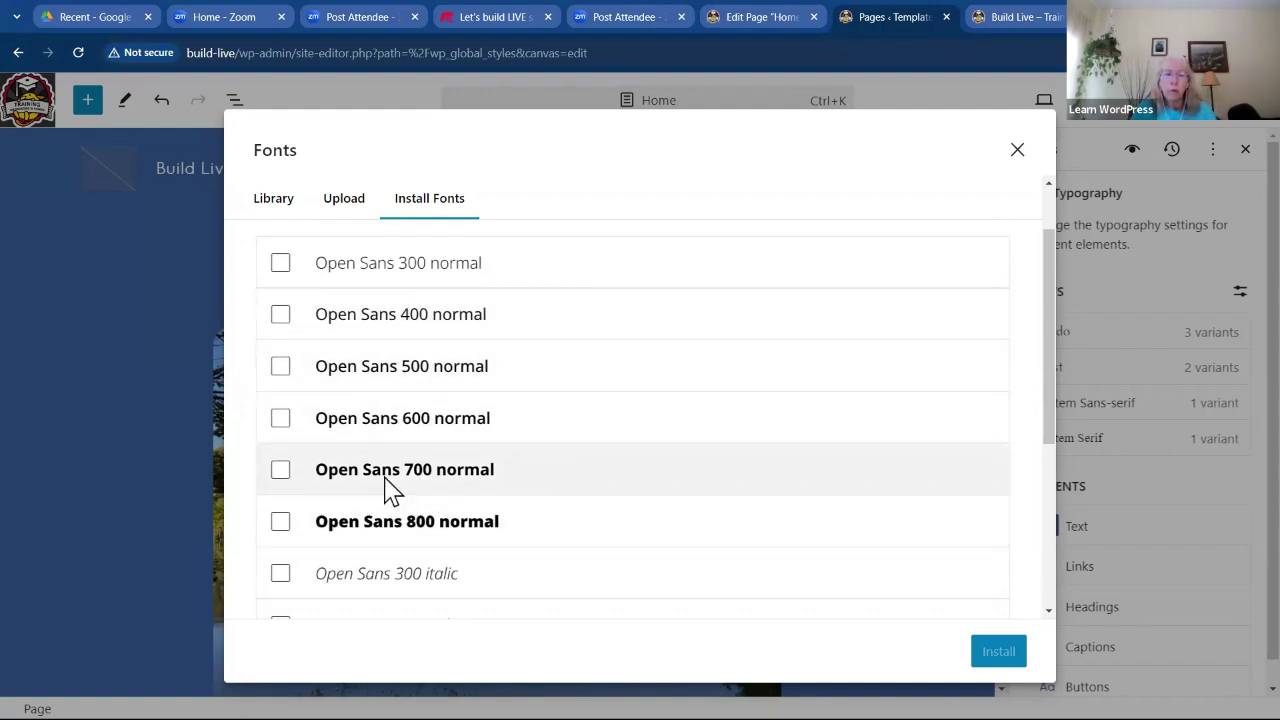
scroll(391, 487, "down", 3)
scroll(512, 419, "down", 3)
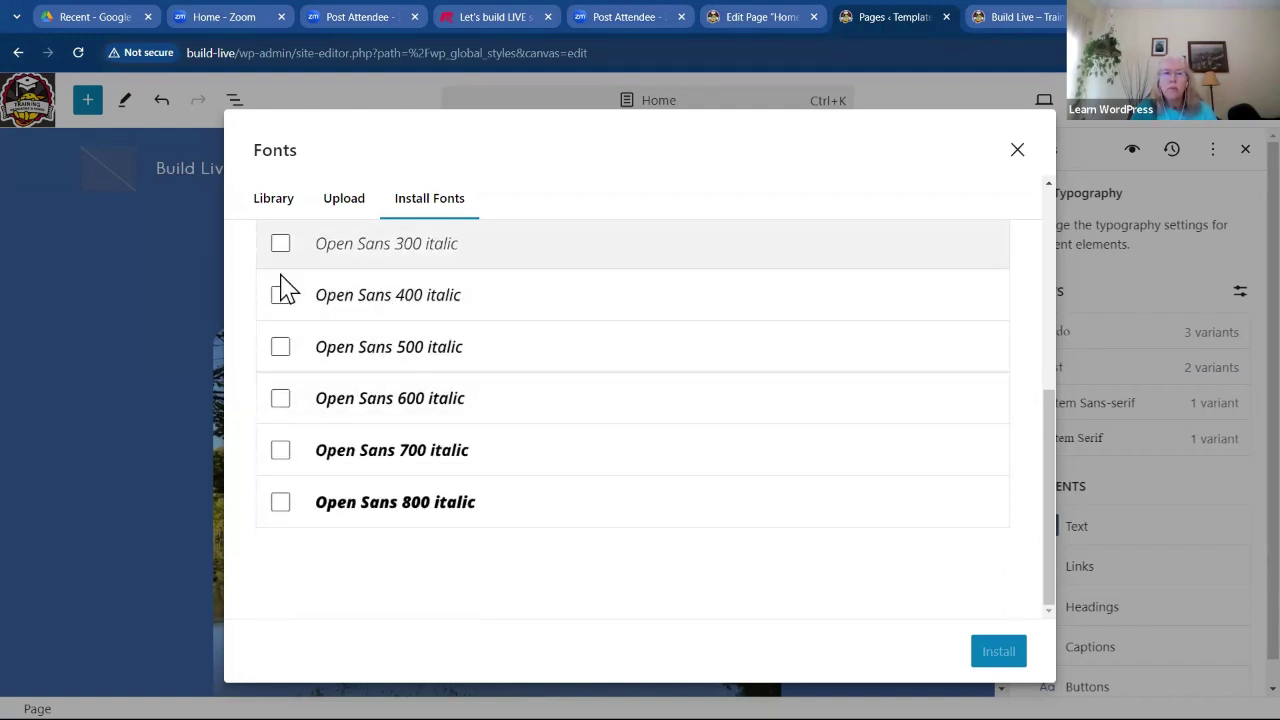
scroll(548, 318, "up", 3)
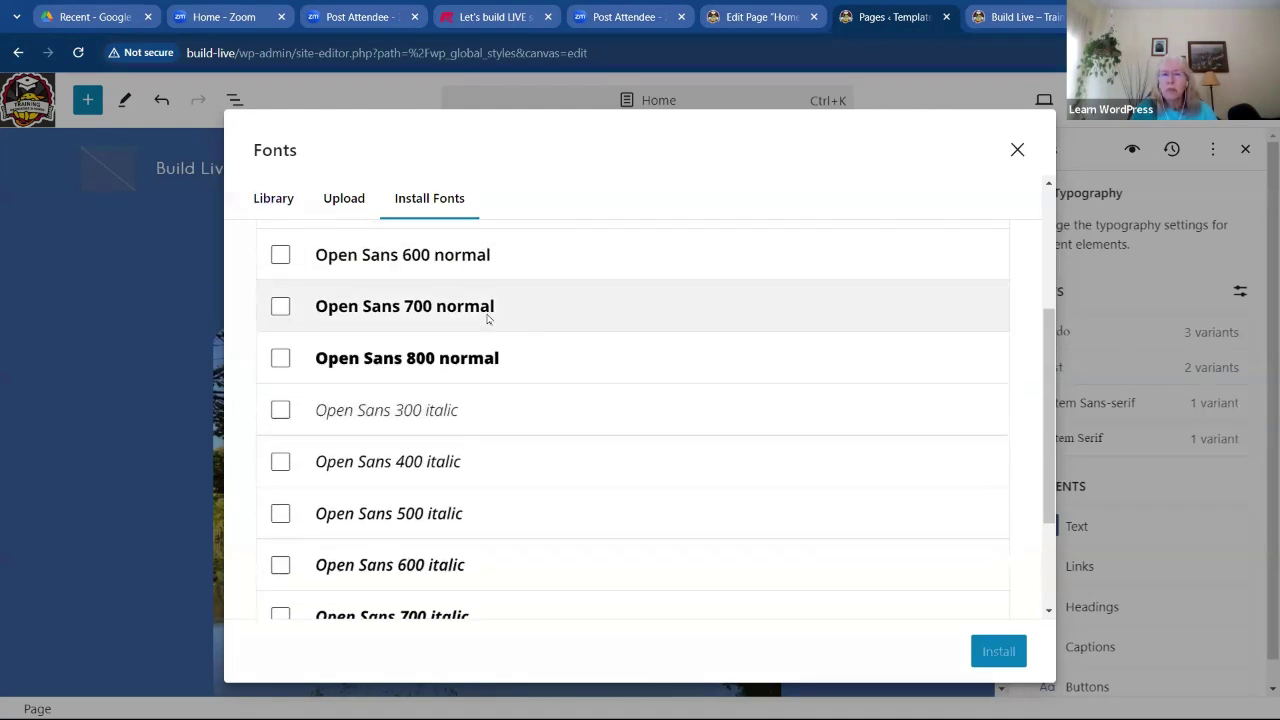
scroll(488, 319, "up", 3)
scroll(590, 309, "up", 2)
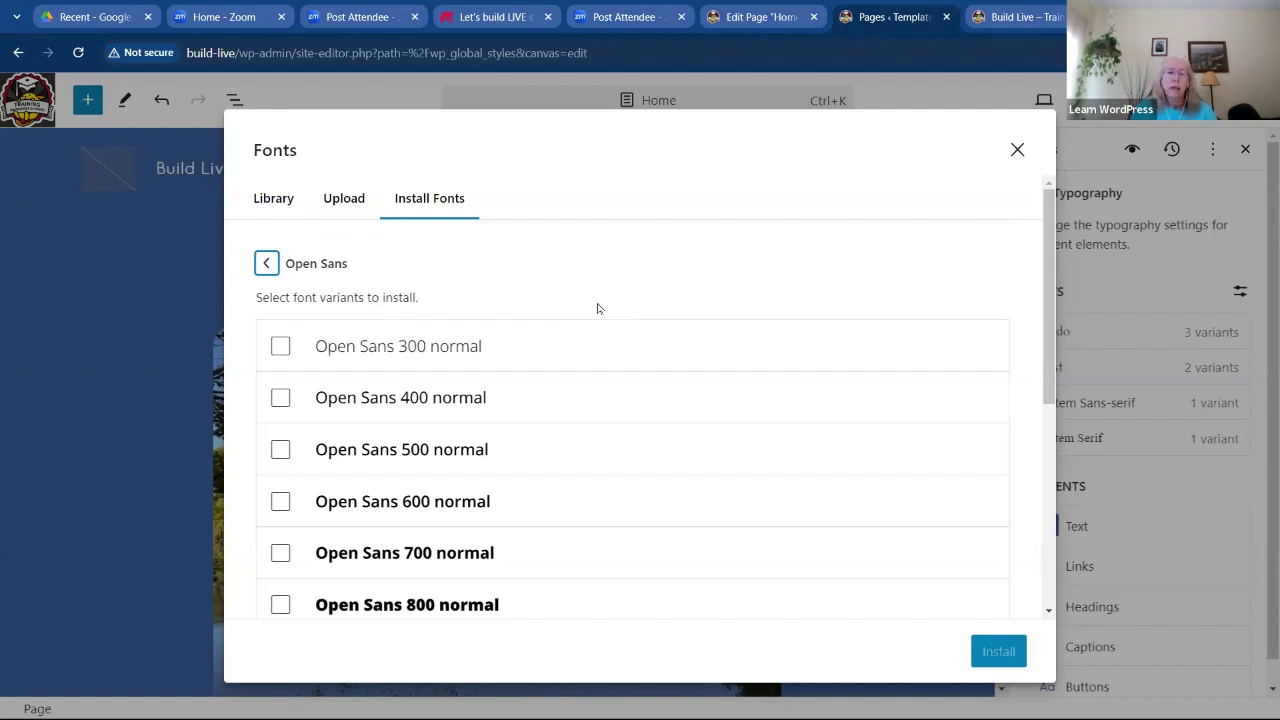
scroll(596, 308, "down", 2)
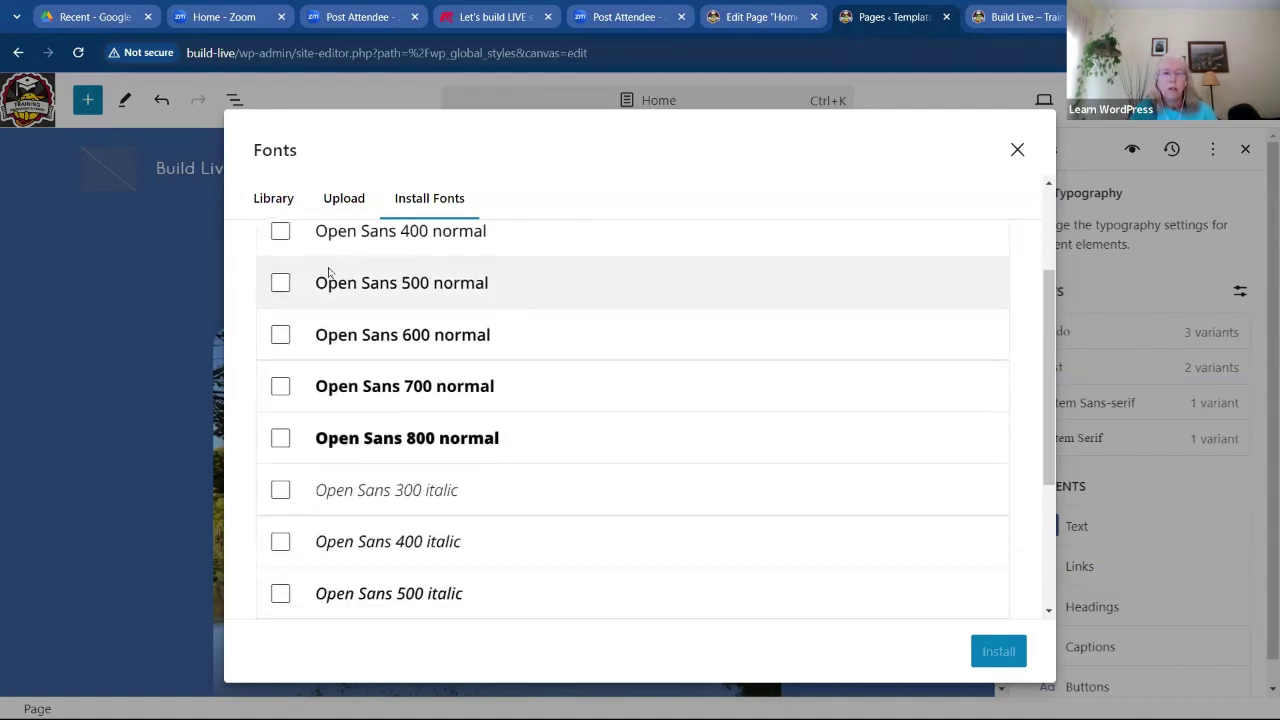
scroll(332, 270, "up", 1)
Install the Open Sans 400 normal, 700 normal and 500 italic variants
left_click(280, 314)
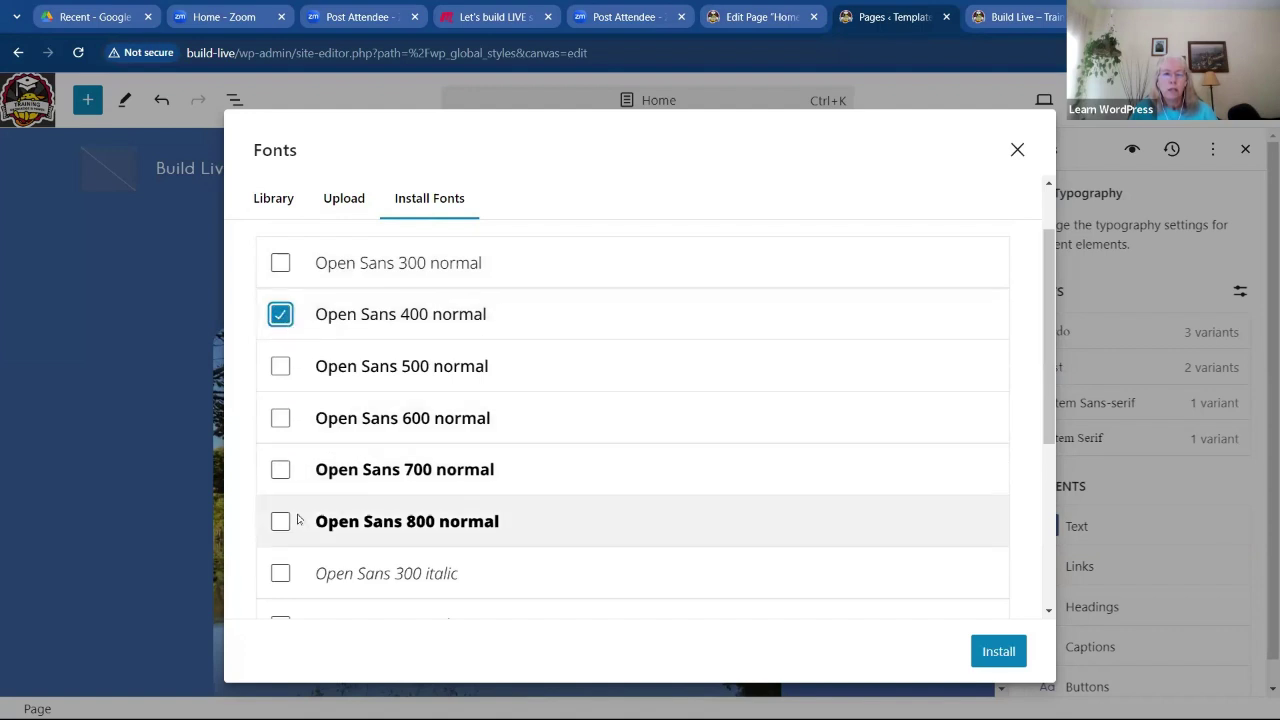
left_click(280, 469)
scroll(280, 469, "down", 3)
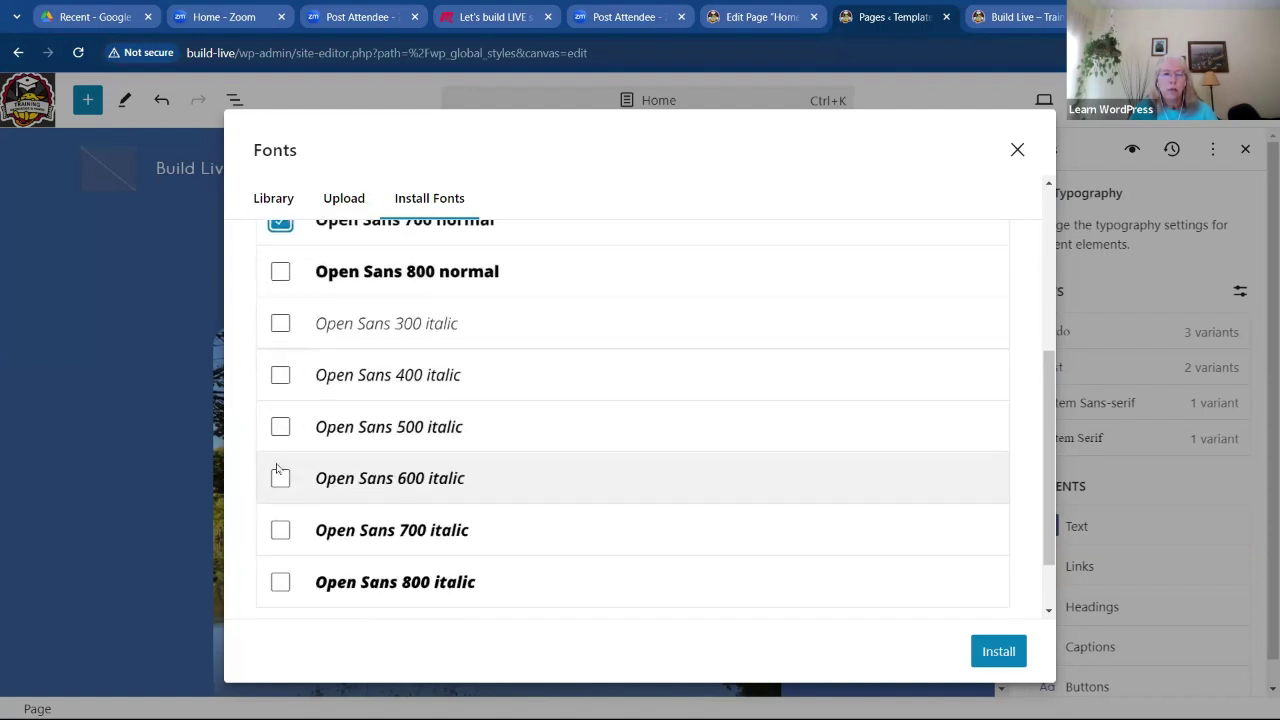
left_click(280, 428)
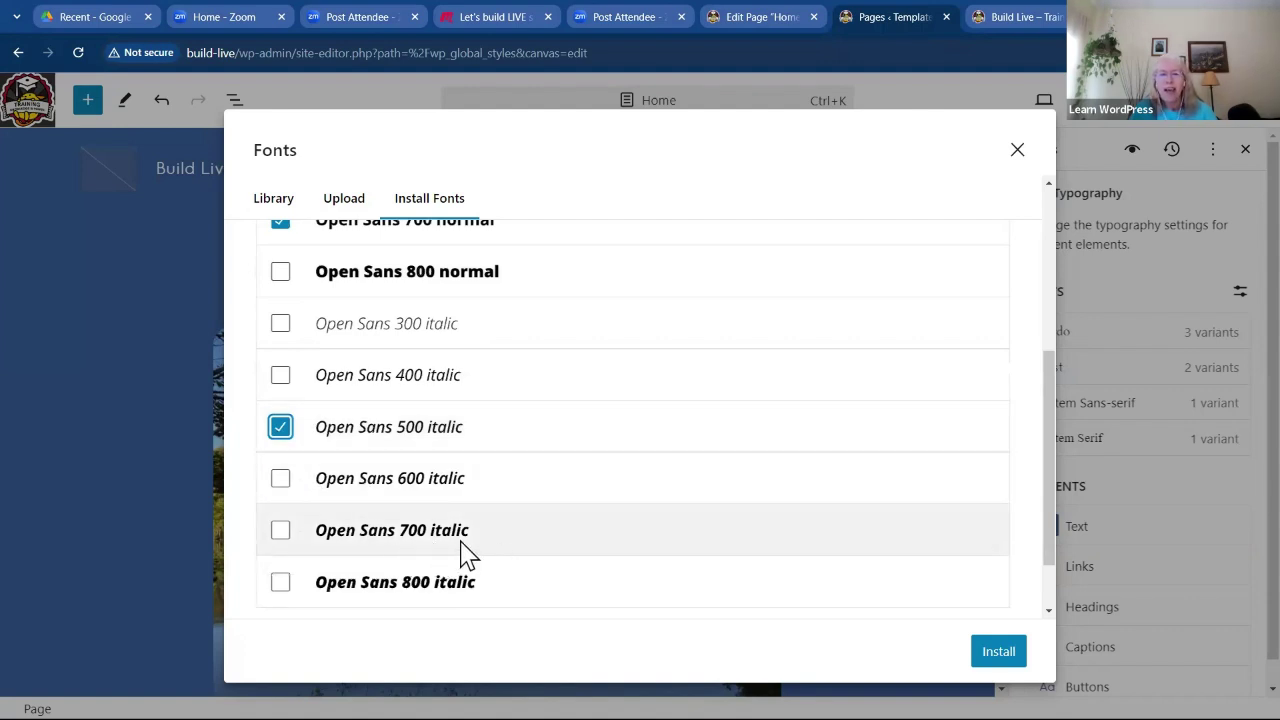
scroll(714, 466, "down", 1)
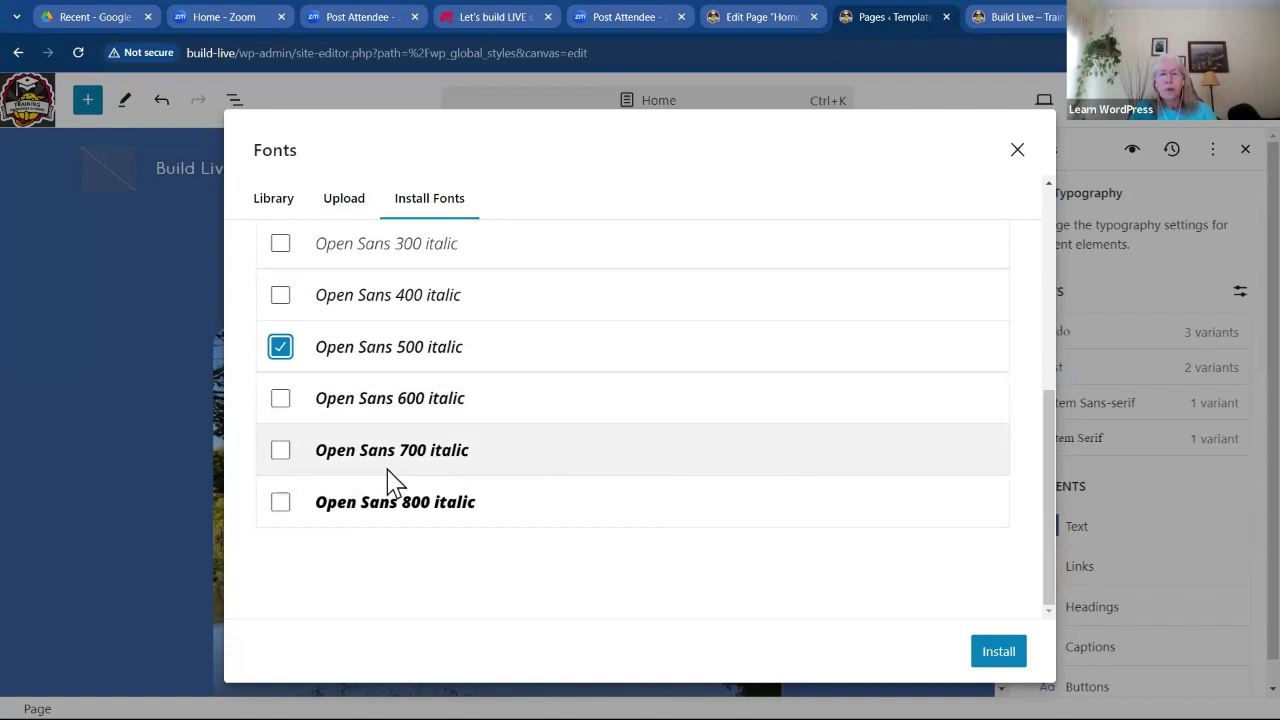
left_click(1010, 651)
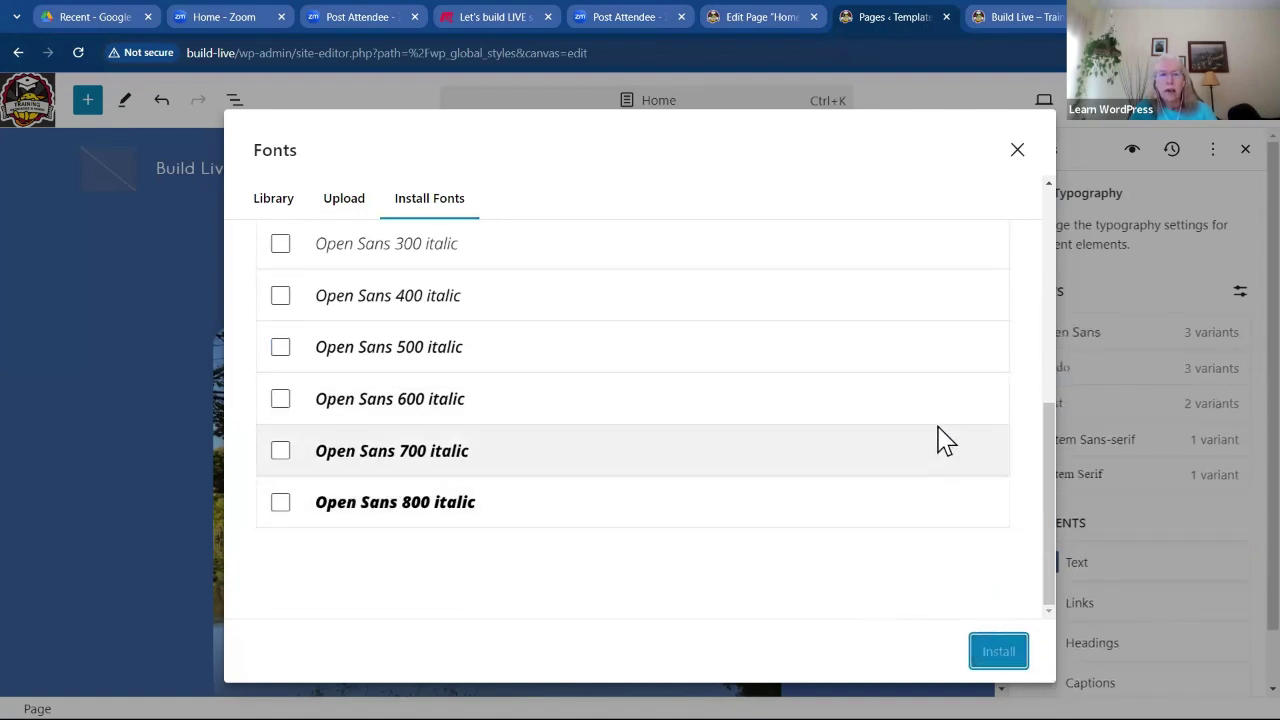
Confirm Open Sans in the Library tab, view the Upload tab, and close the Fonts dialog
left_click(283, 211)
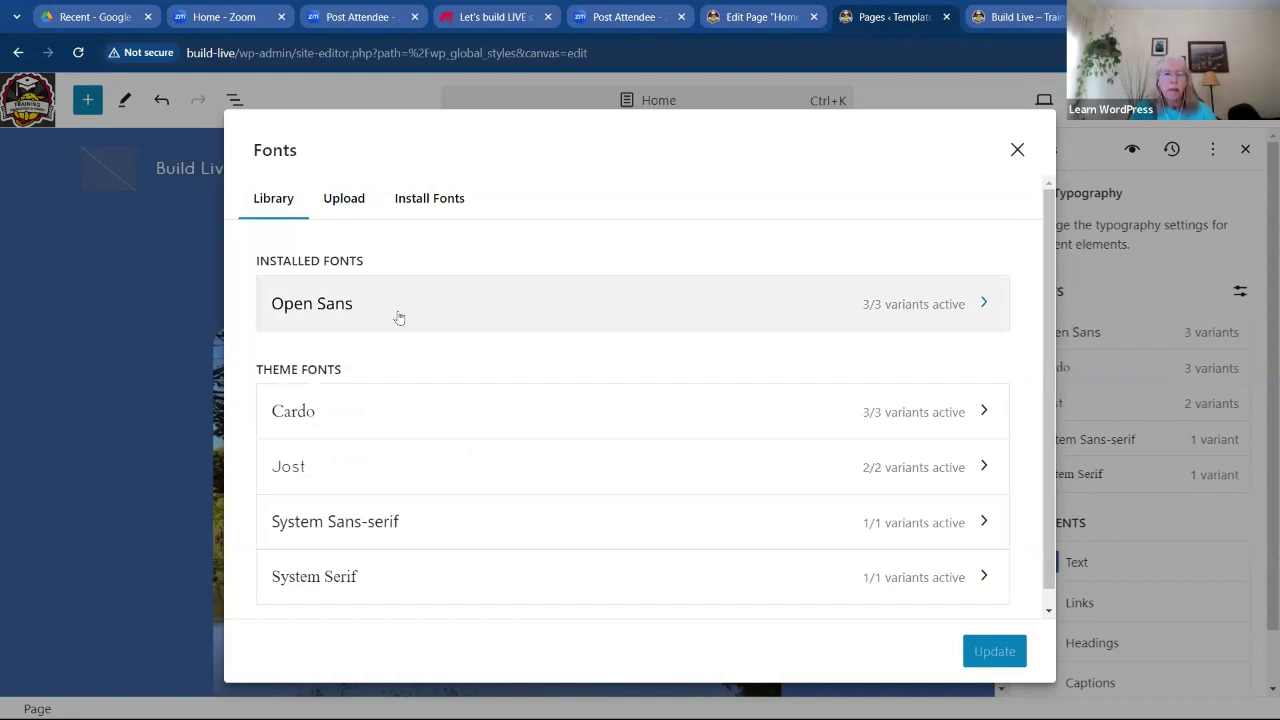
left_click(353, 208)
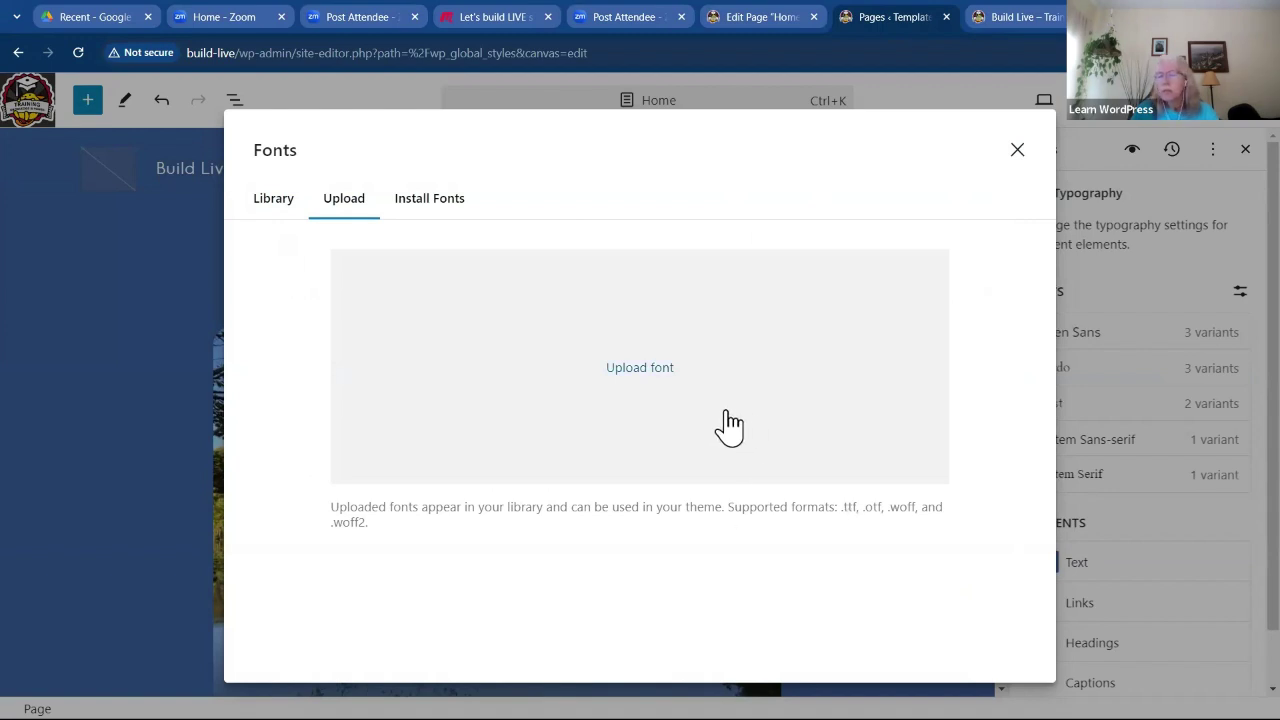
left_click(1016, 152)
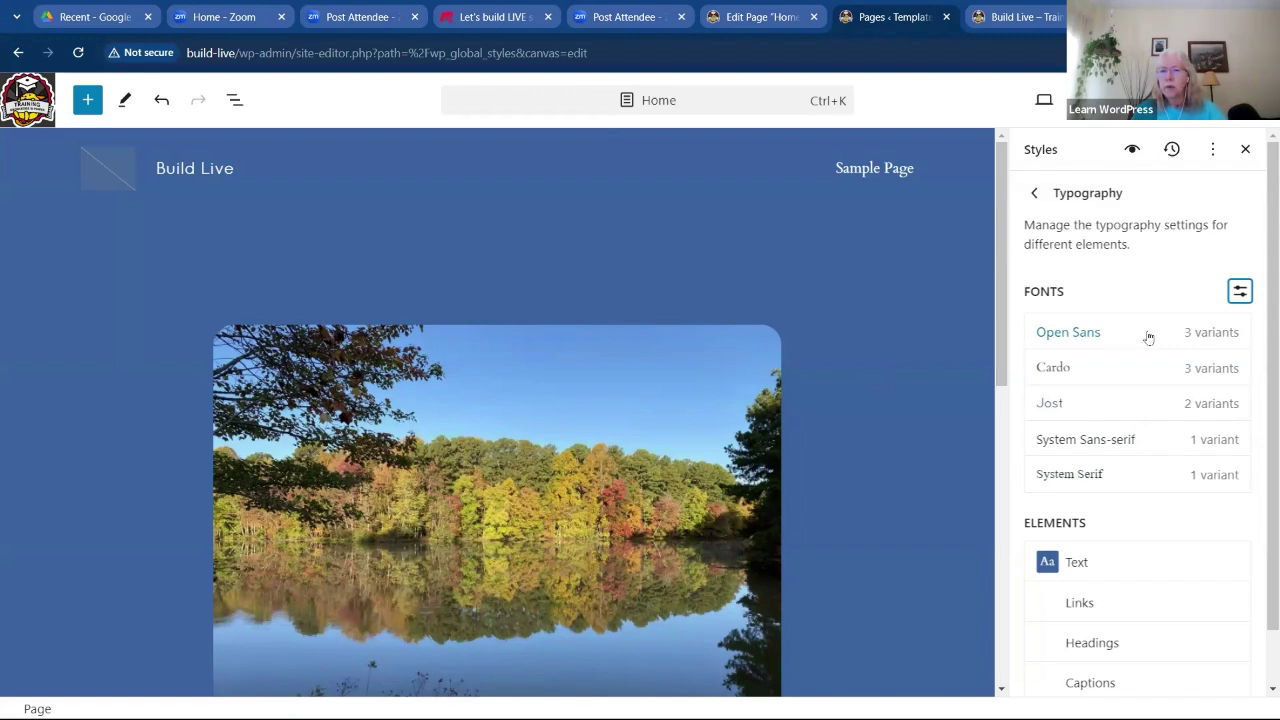
Scroll the Styles Typography panel and reopen the site's font library
scroll(1155, 329, "down", 1)
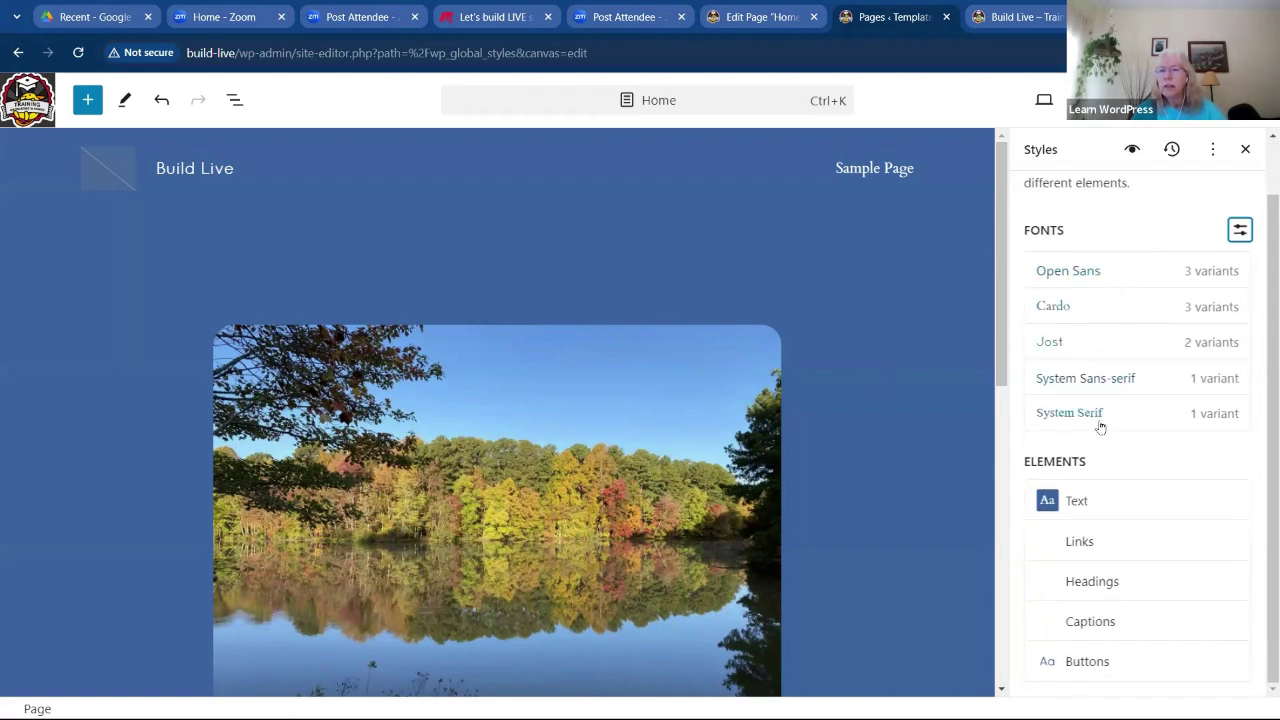
left_click(1239, 230)
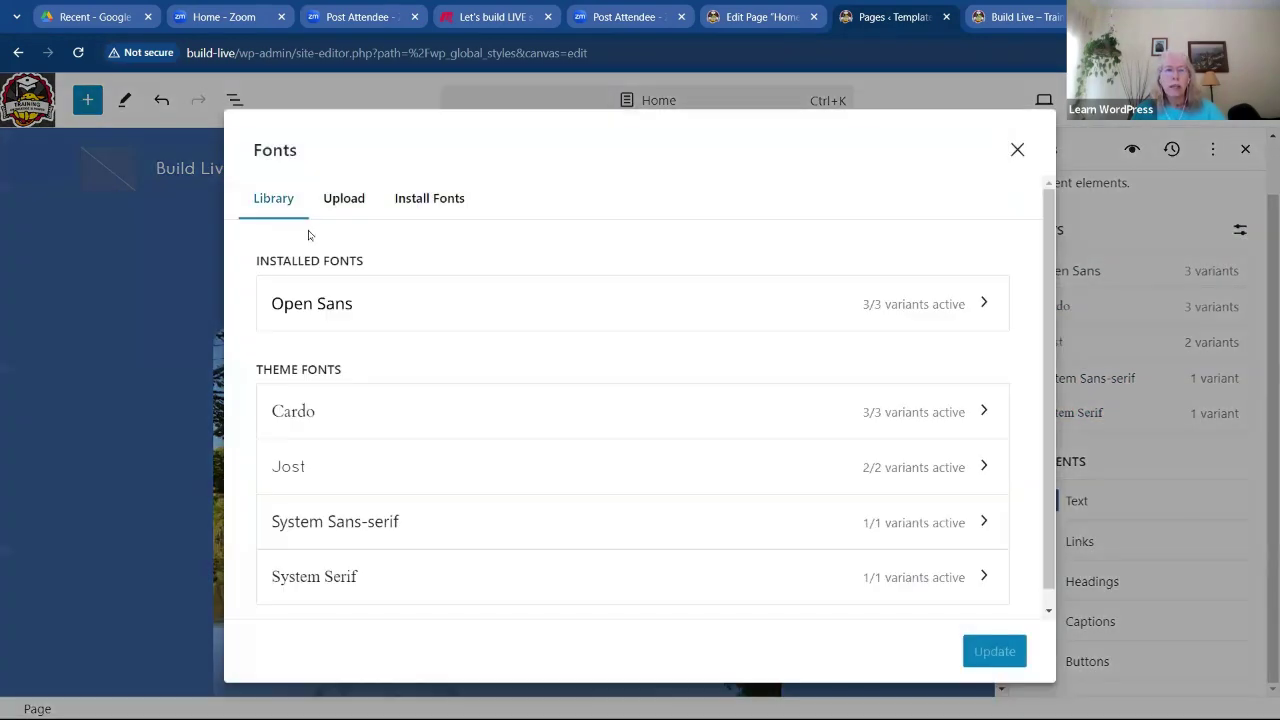
scroll(500, 425, "down", 1)
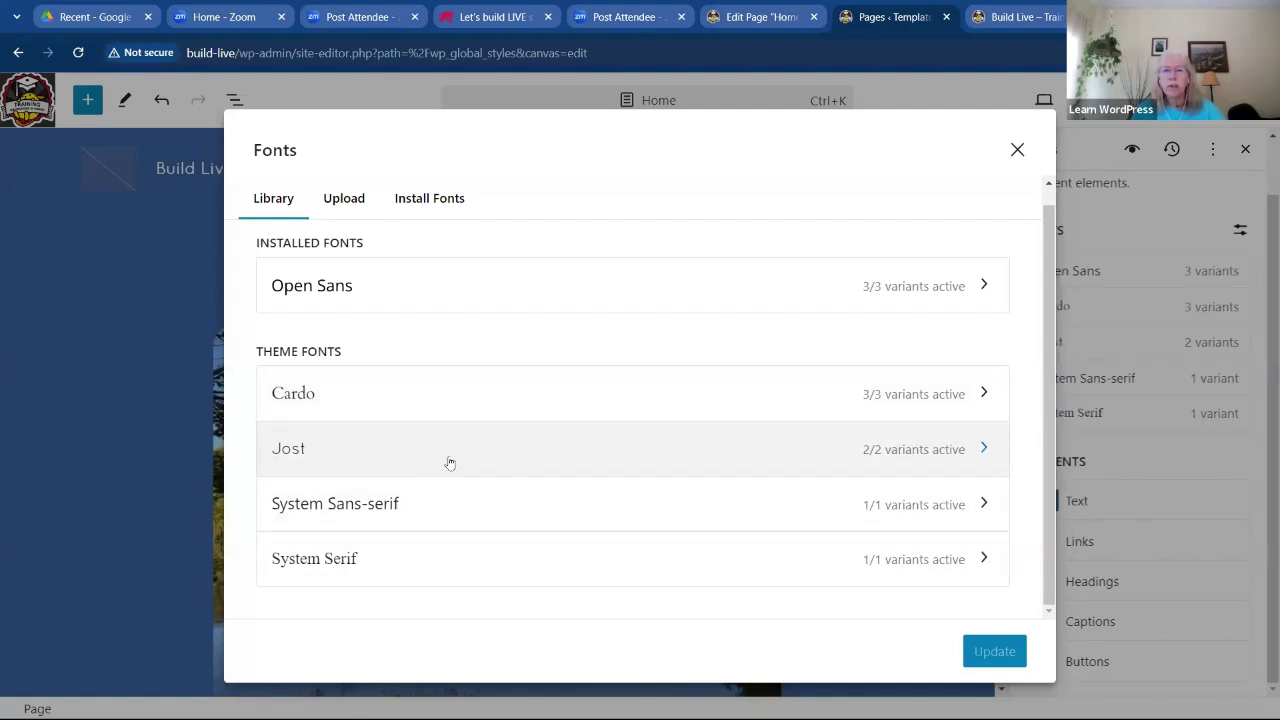
left_click(983, 449)
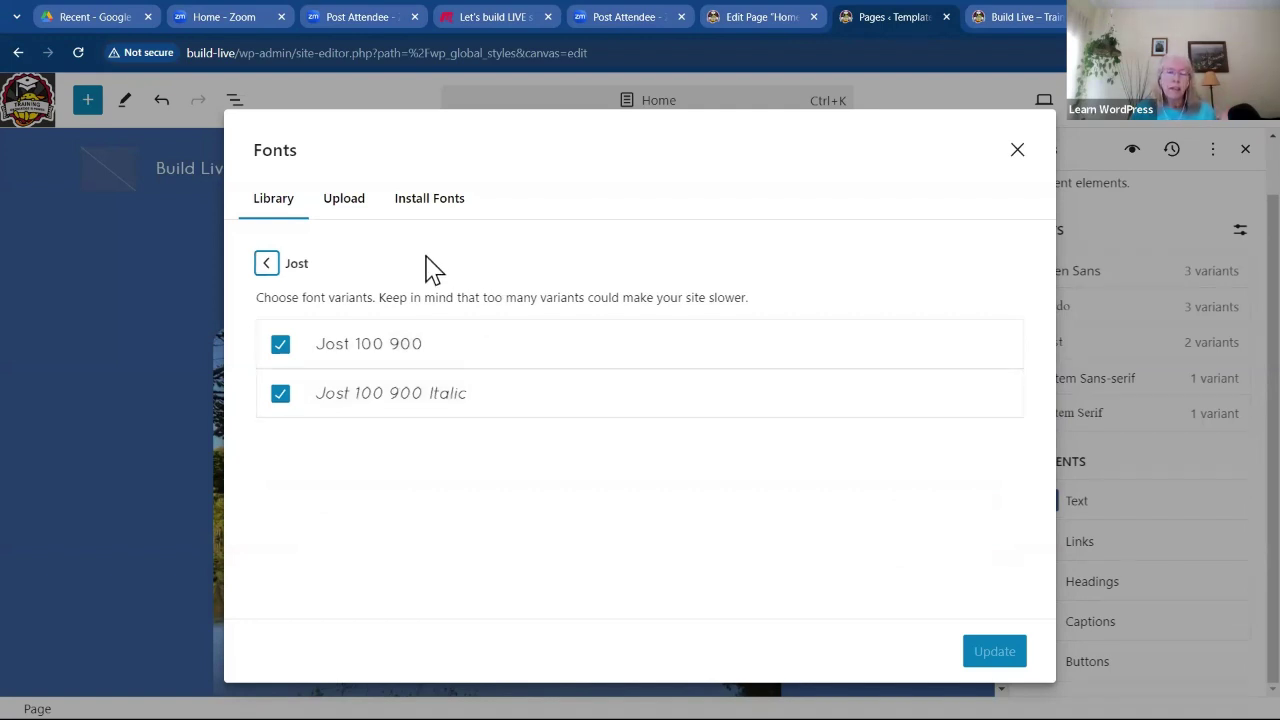
left_click(266, 263)
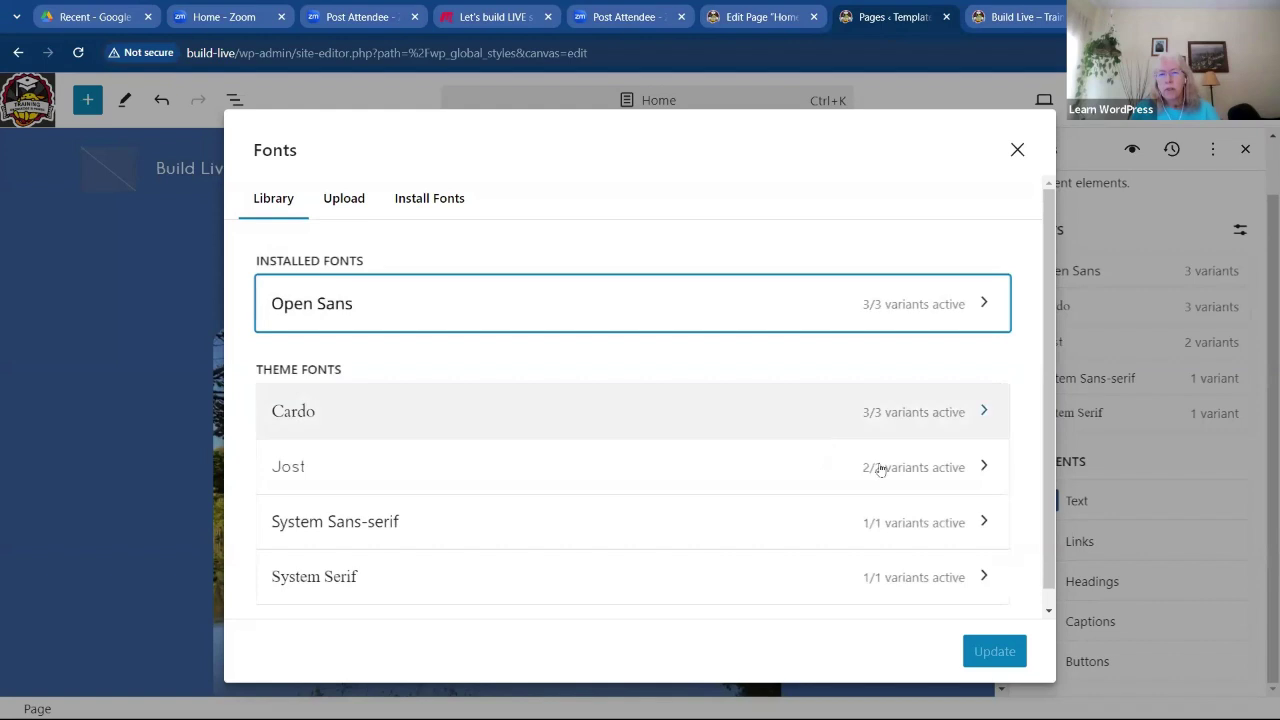
left_click(1017, 149)
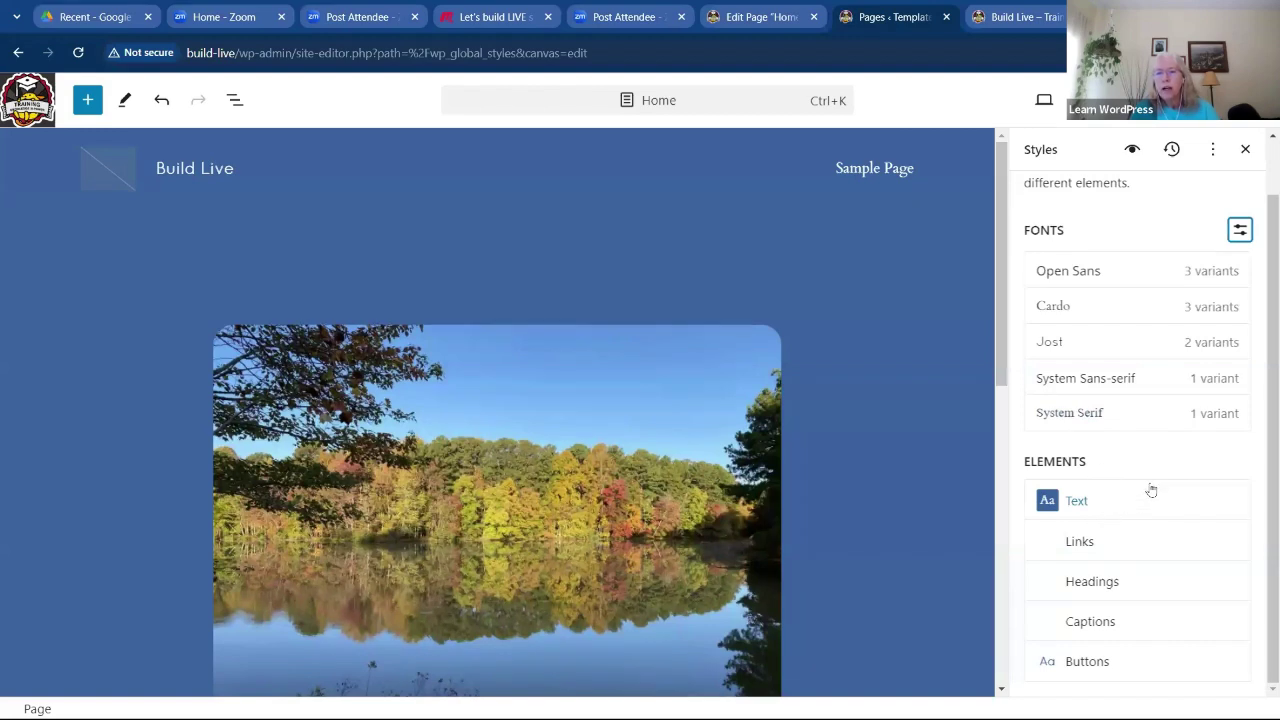
left_click(1073, 501)
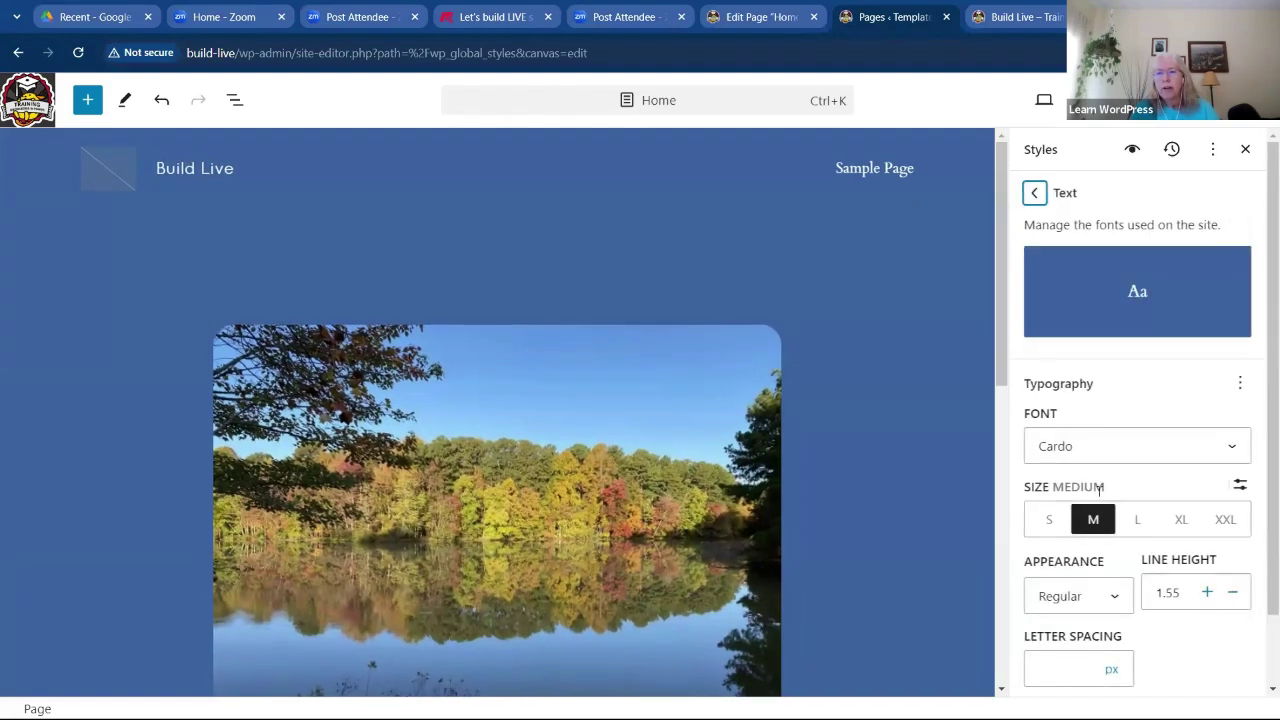
left_click(1034, 193)
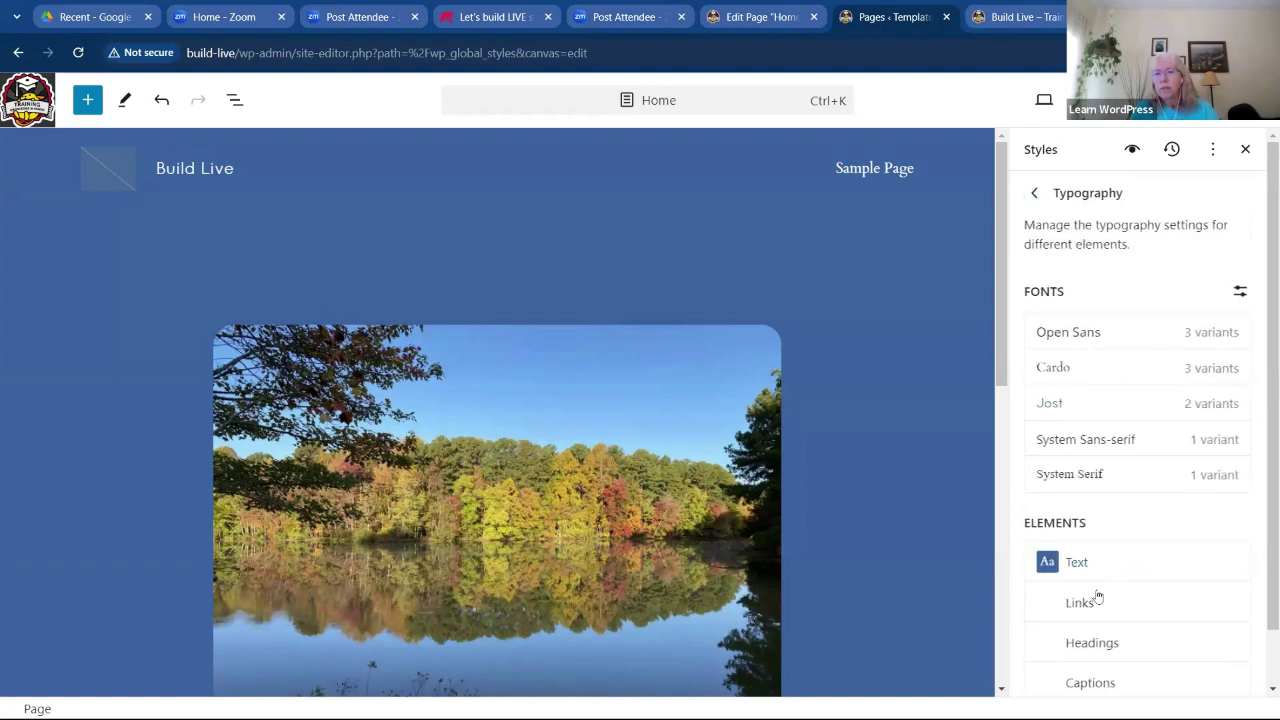
scroll(1137, 655, "down", 1)
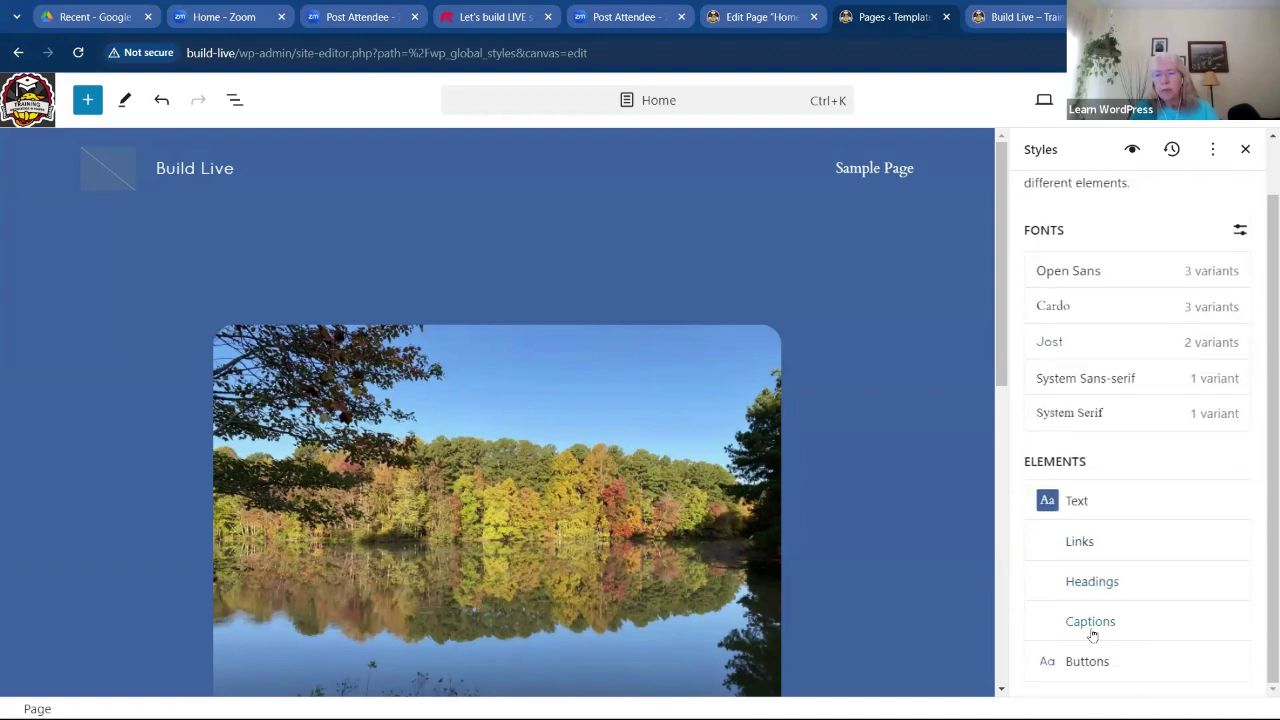
left_click(1076, 501)
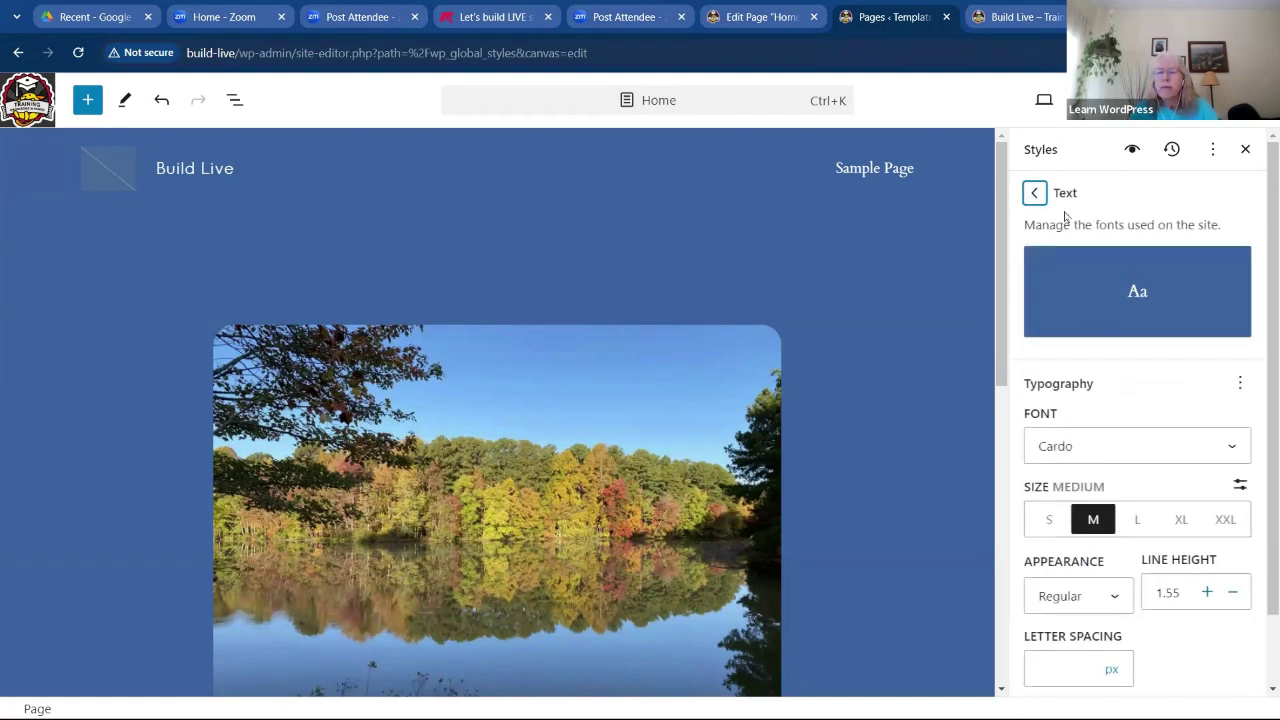
left_click(1236, 450)
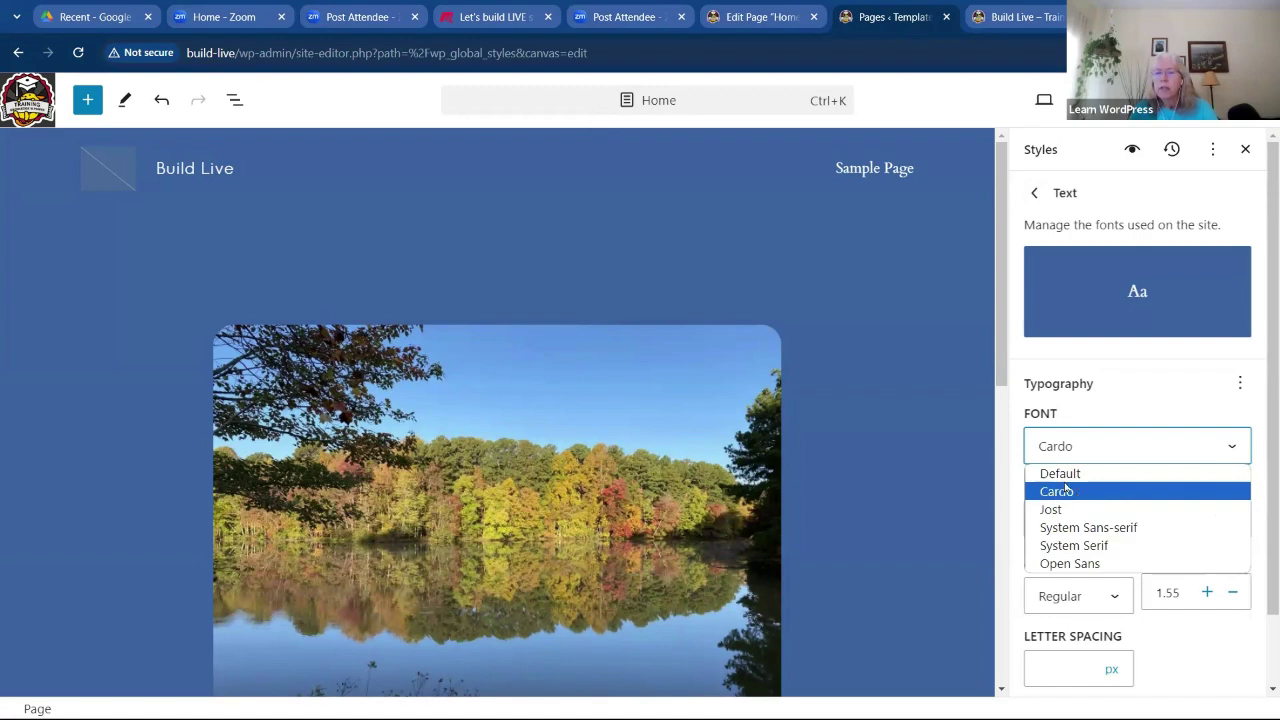
left_click(1057, 491)
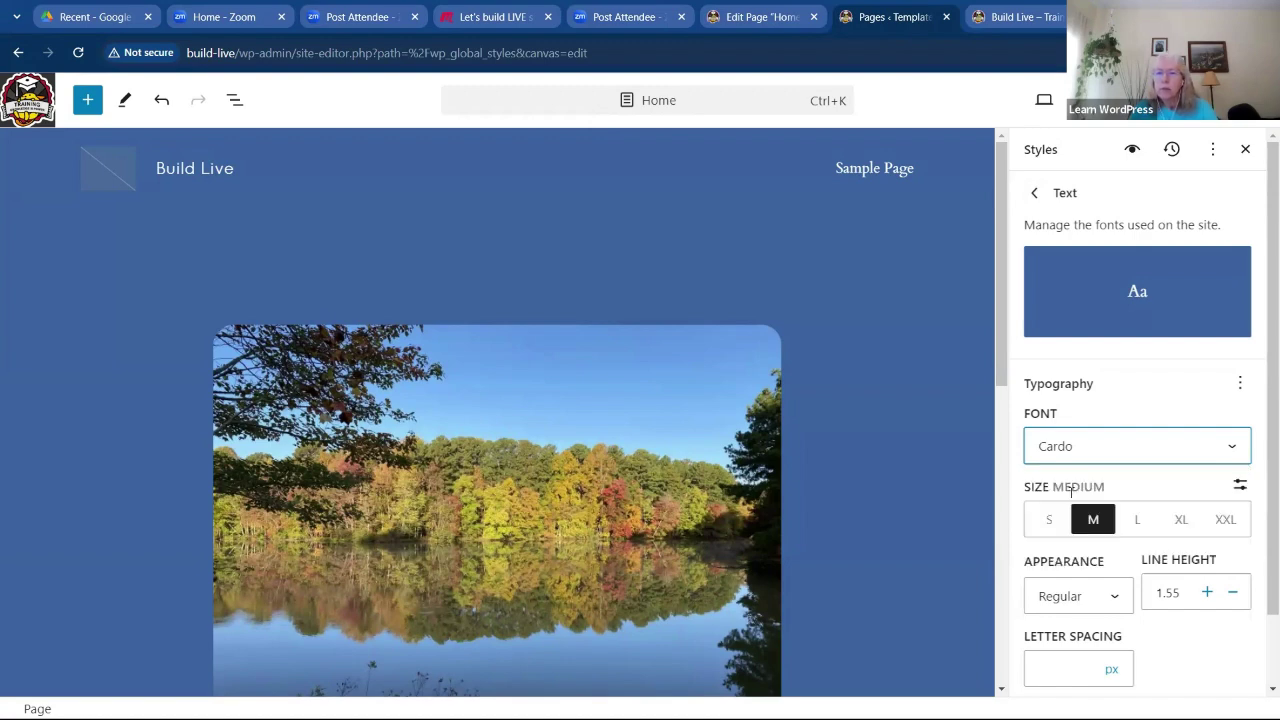
scroll(1178, 392, "down", 1)
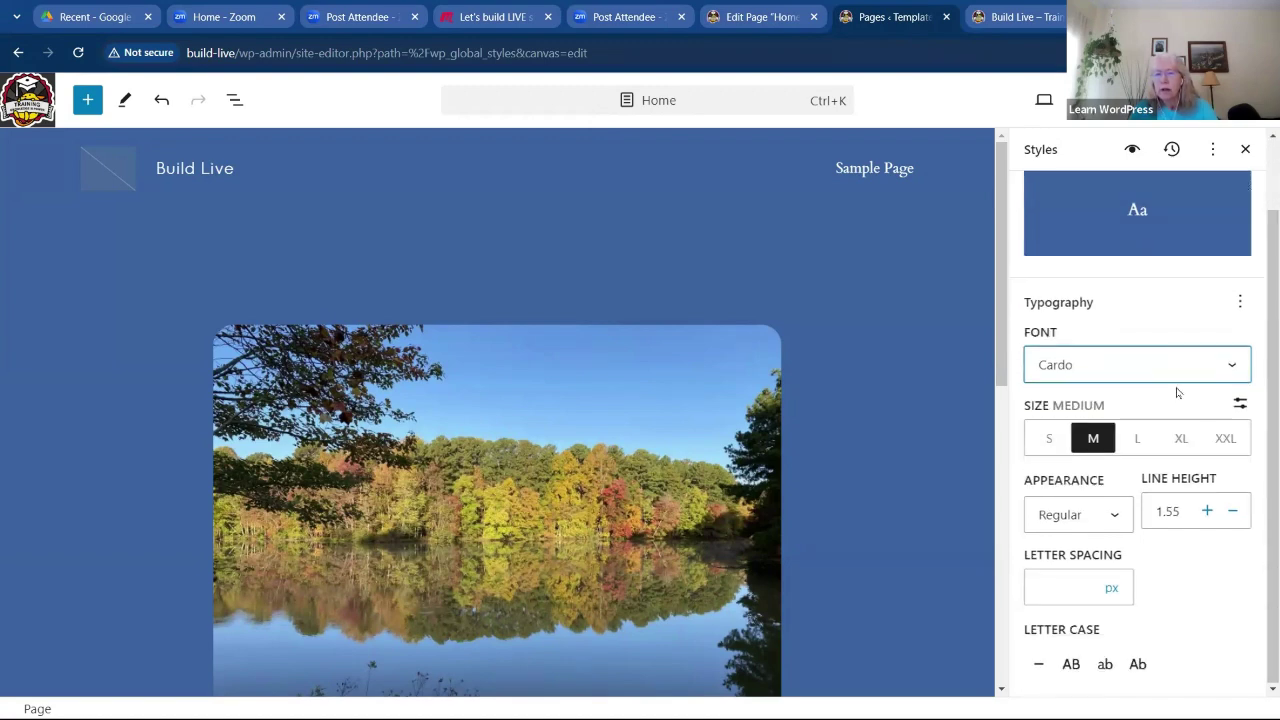
scroll(1109, 309, "up", 1)
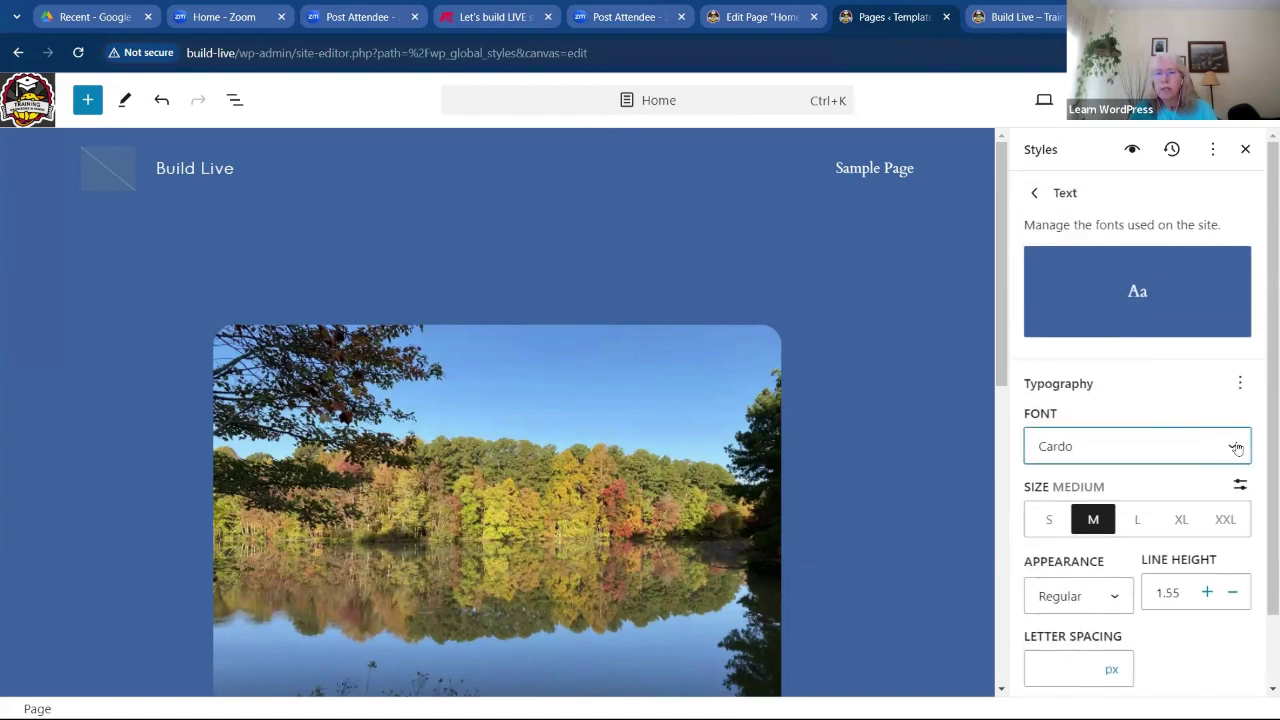
left_click(1236, 448)
key("Escape")
left_click(1035, 193)
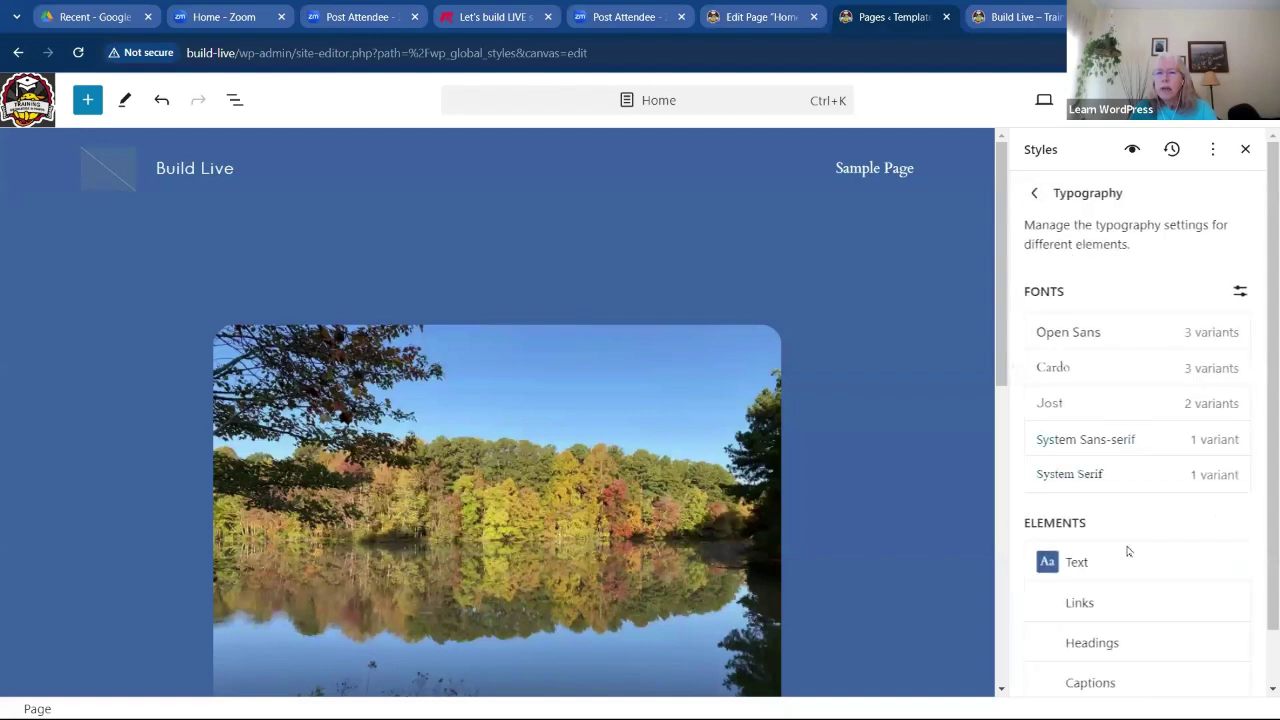
Set the Heading element font to Open Sans
left_click(1087, 643)
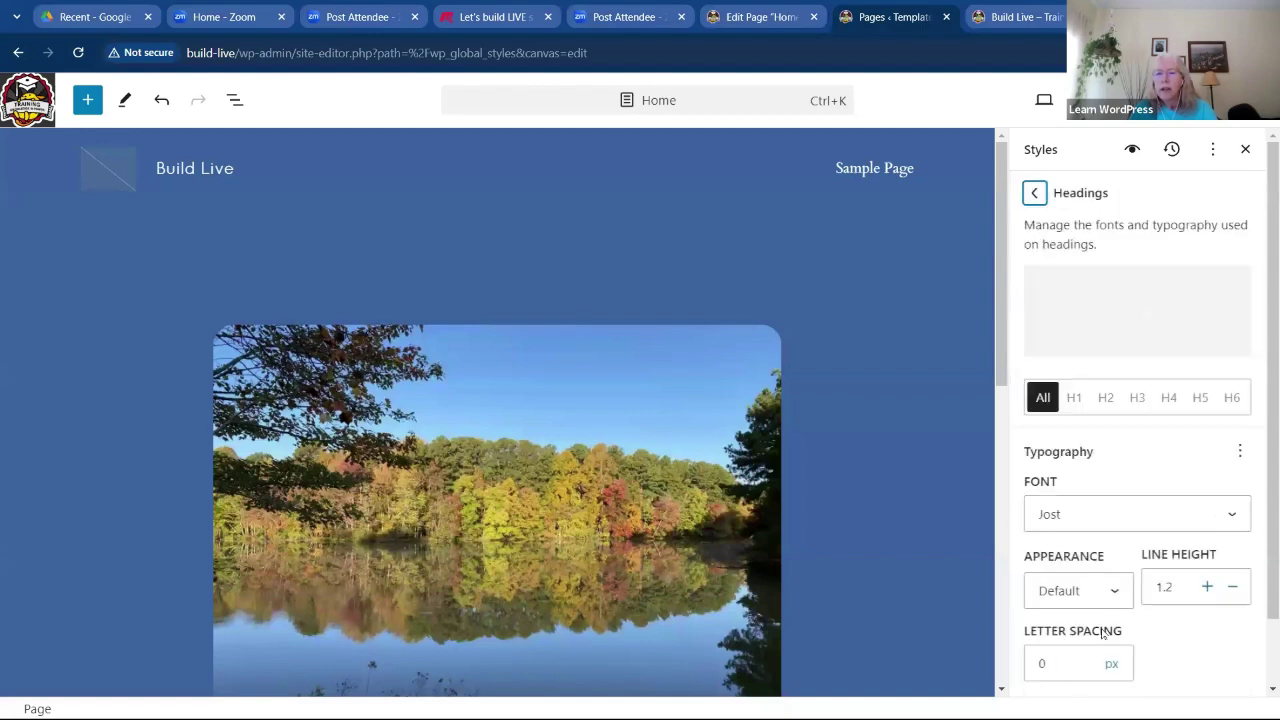
left_click(1232, 517)
left_click(1100, 632)
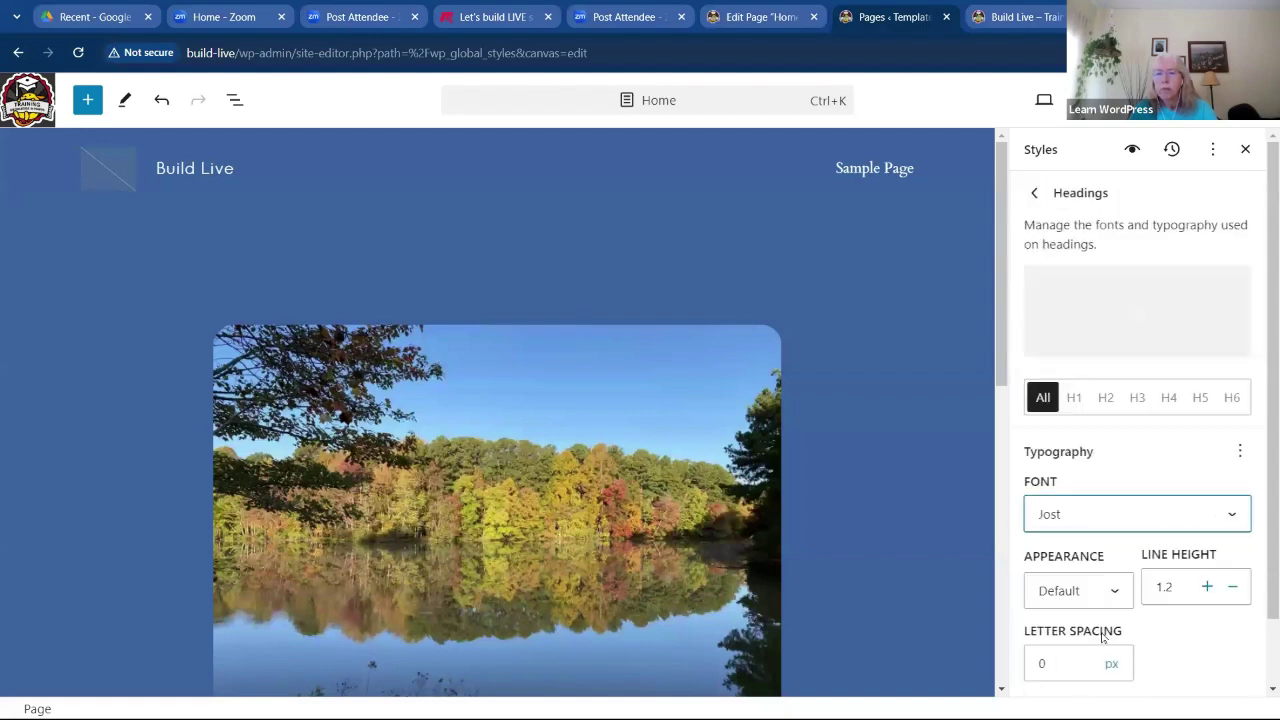
scroll(1190, 479, "down", 1)
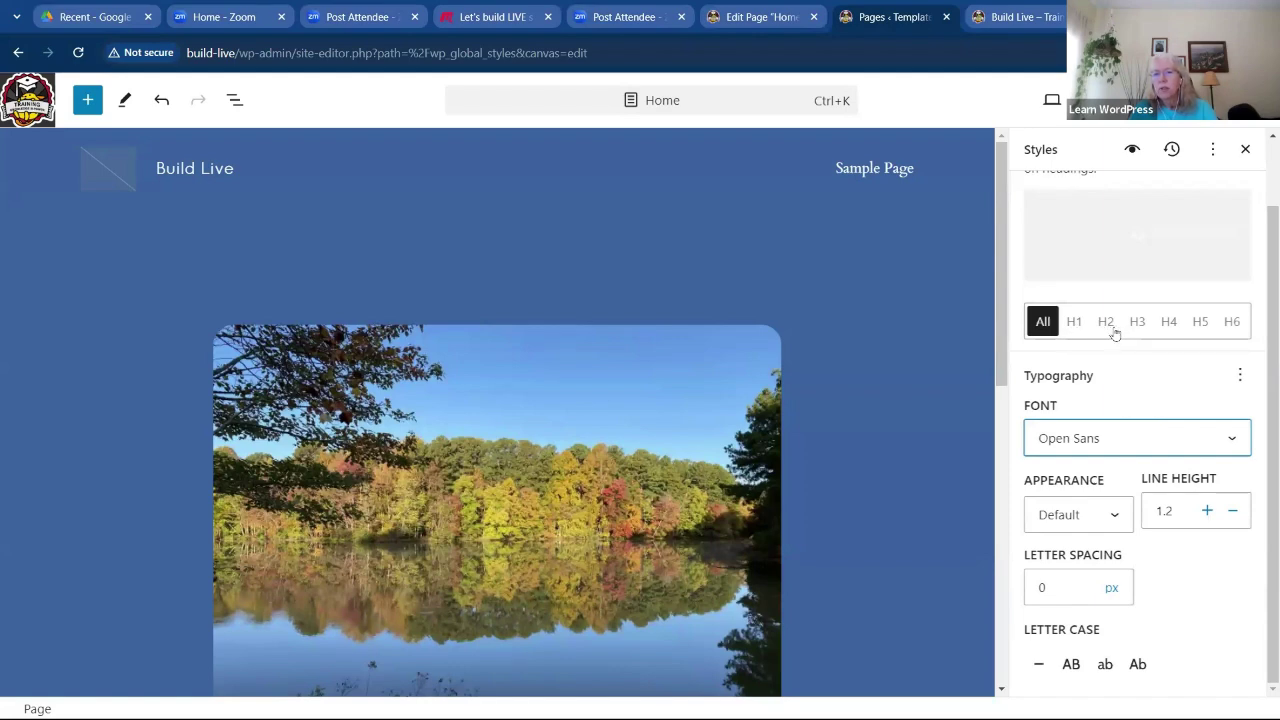
Make H1 headings bold
left_click(1075, 327)
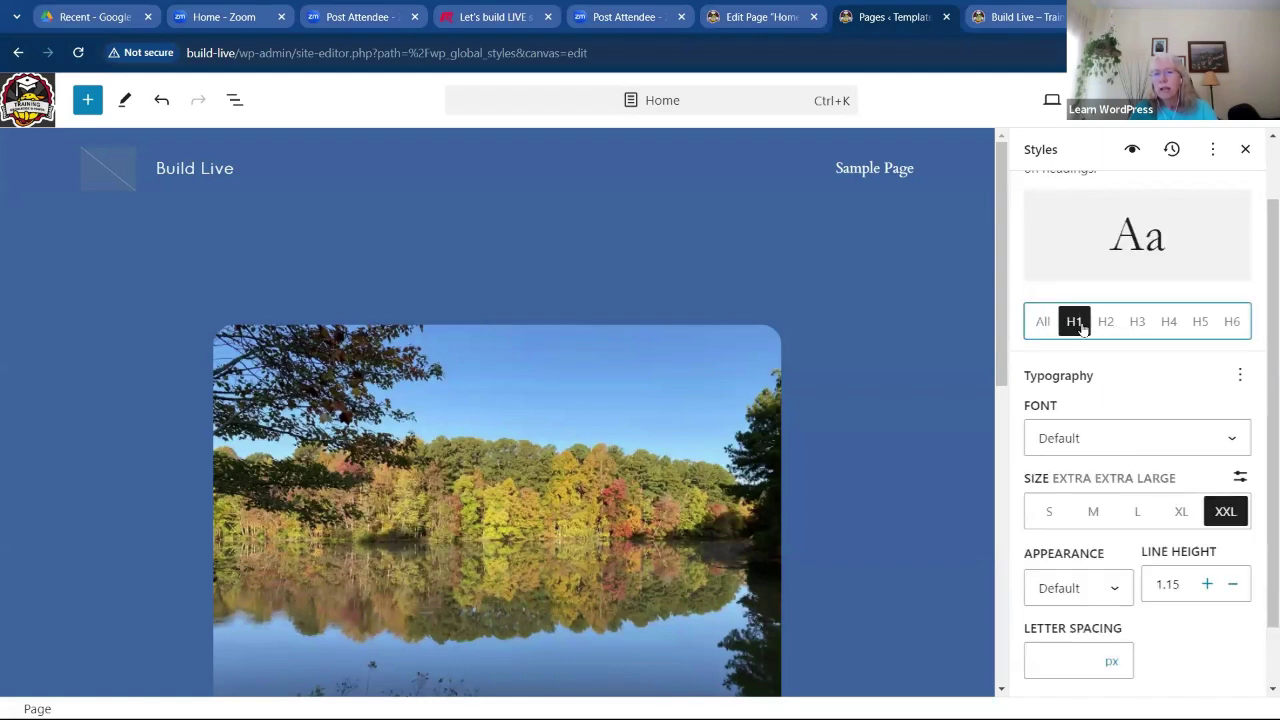
scroll(1131, 552, "down", 1)
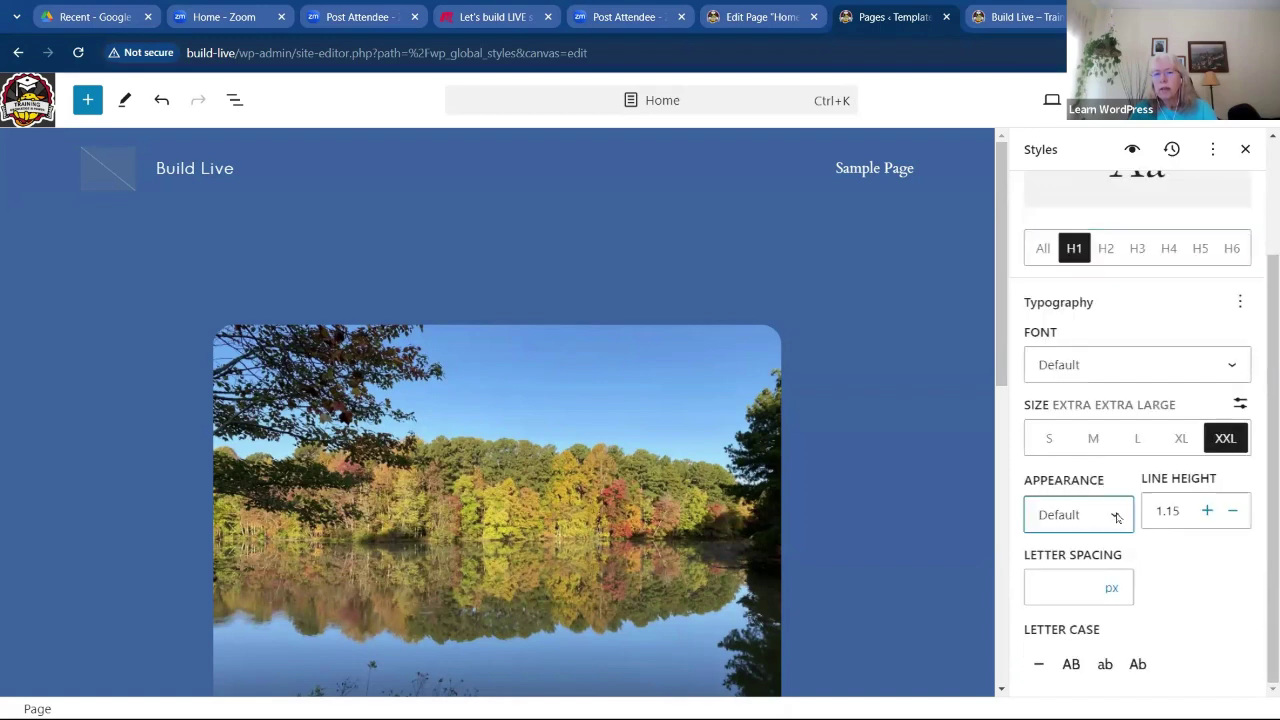
left_click(1116, 517)
left_click(1056, 676)
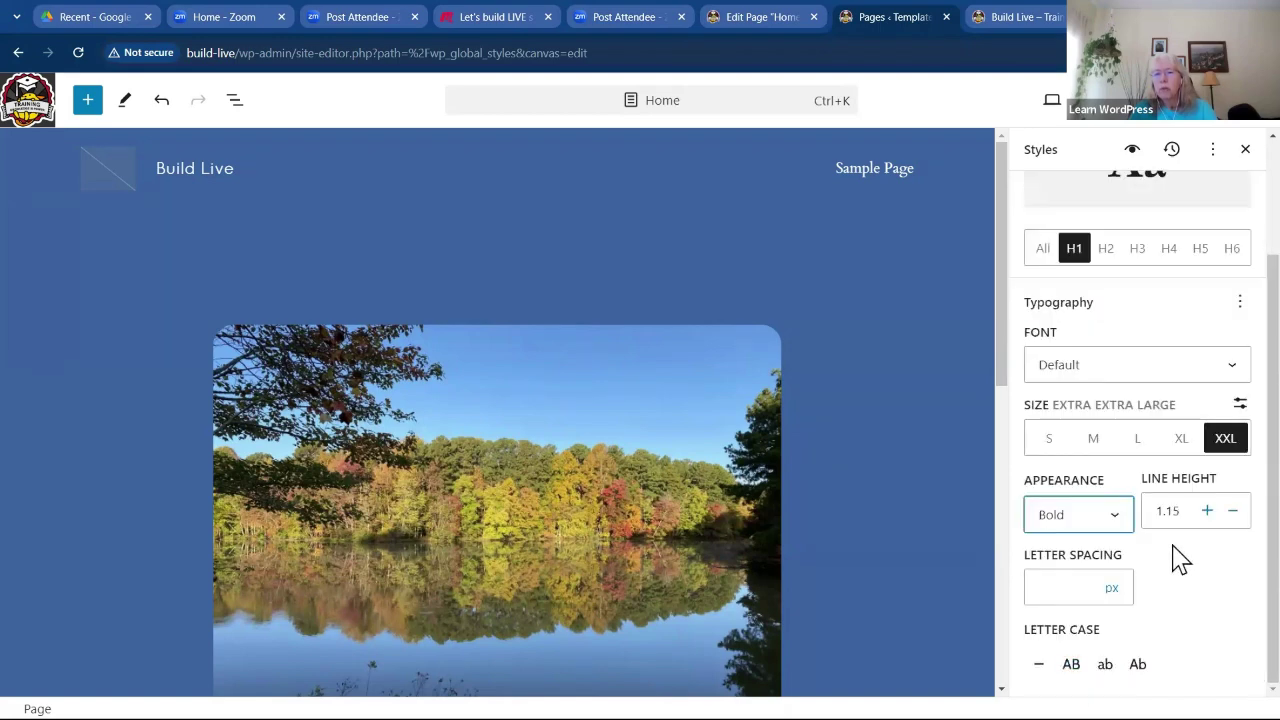
Set H2 headings to Open Sans at medium weight, then review pending changes
left_click(1106, 251)
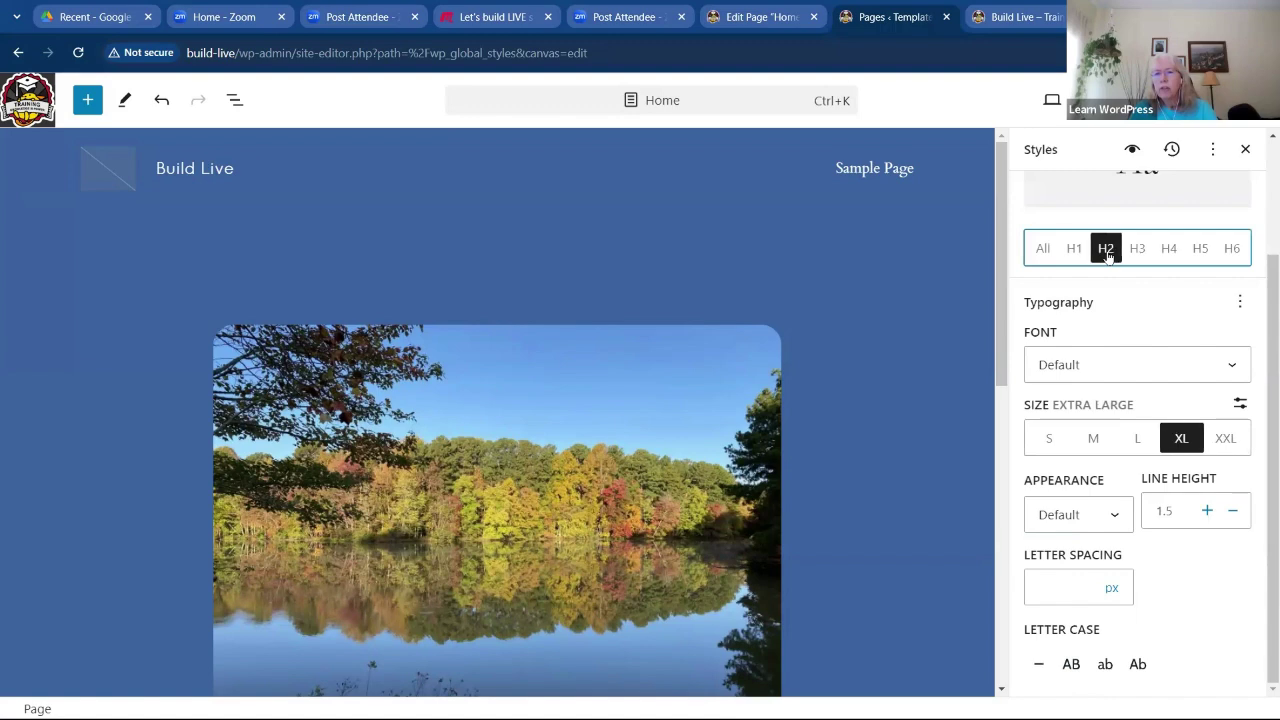
left_click(1229, 366)
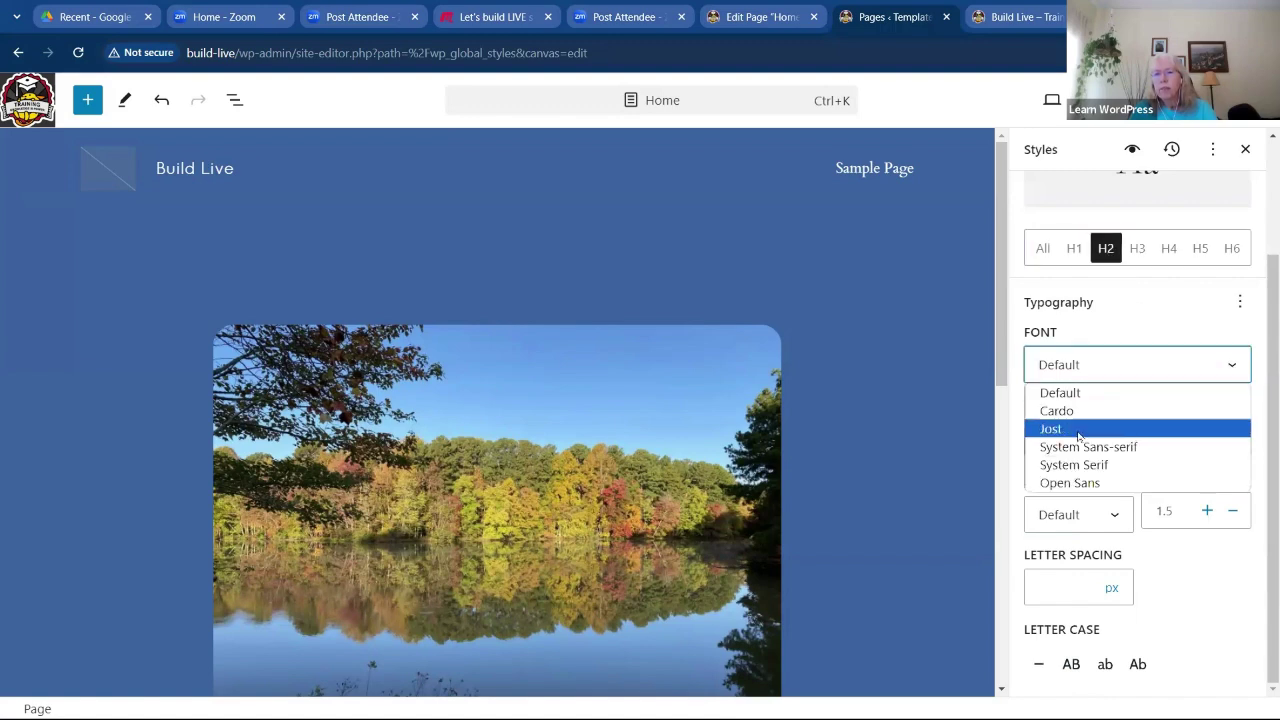
left_click(1080, 487)
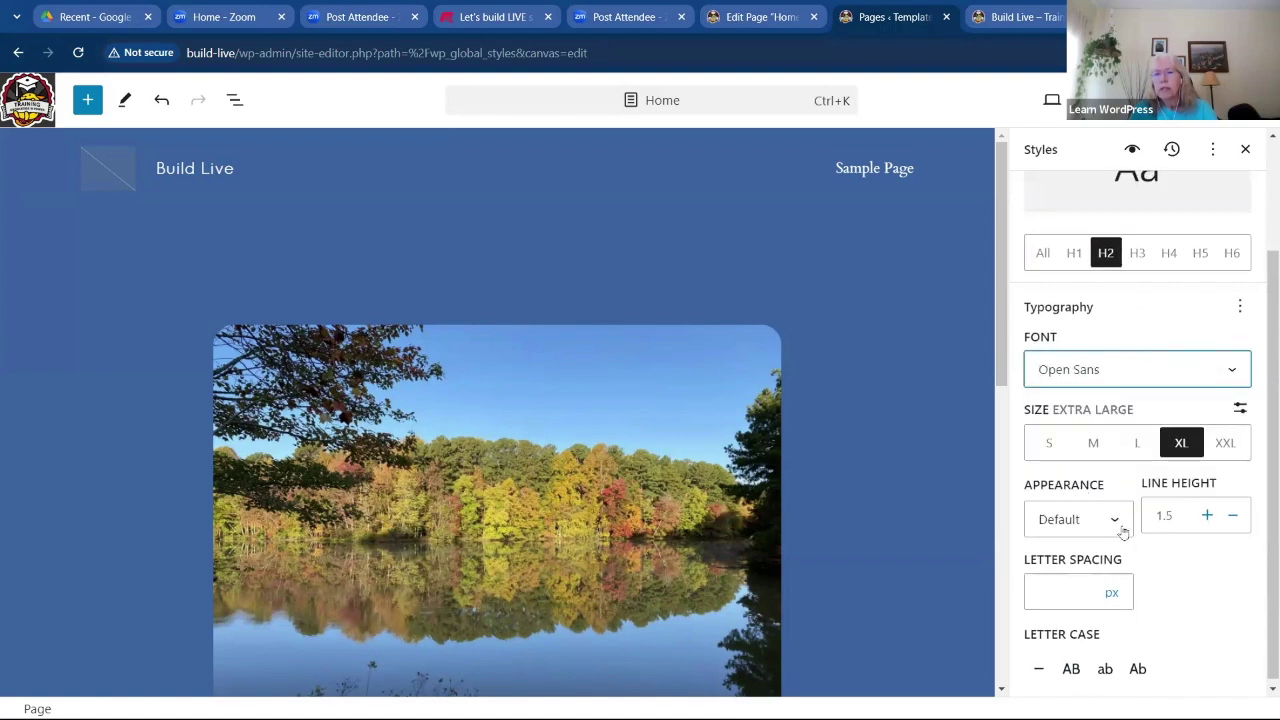
left_click(1115, 518)
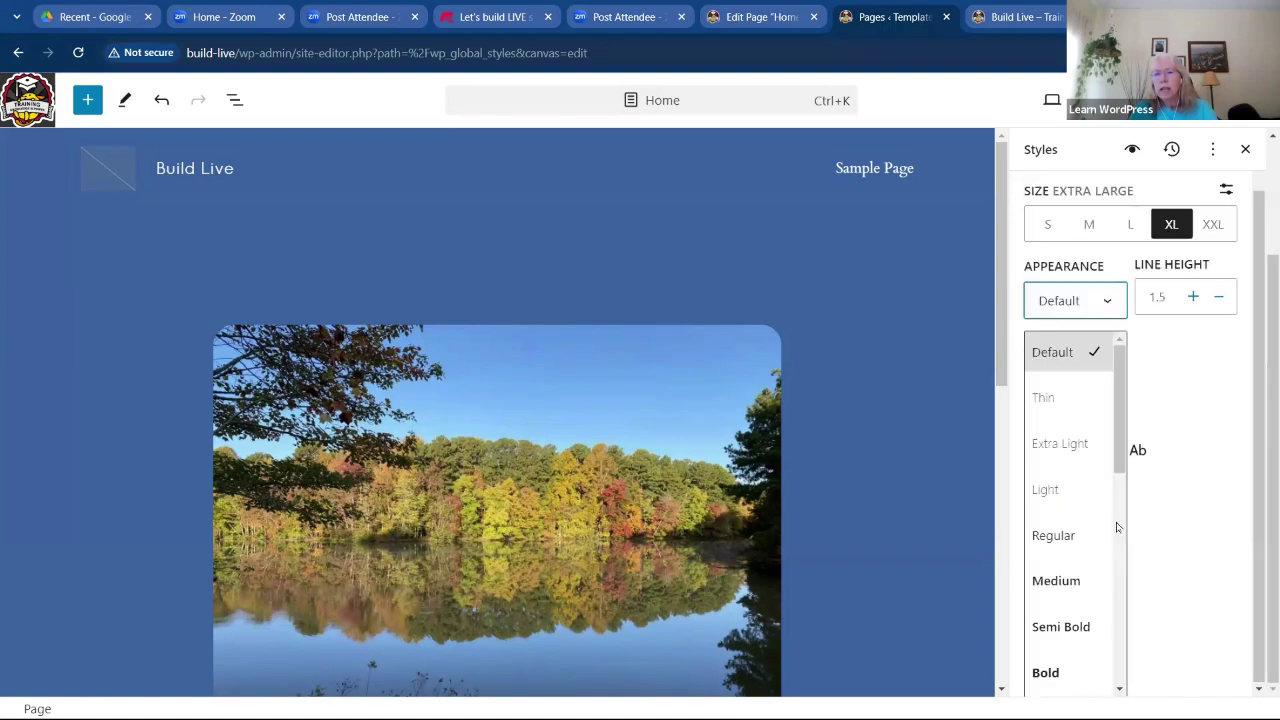
left_click(1070, 587)
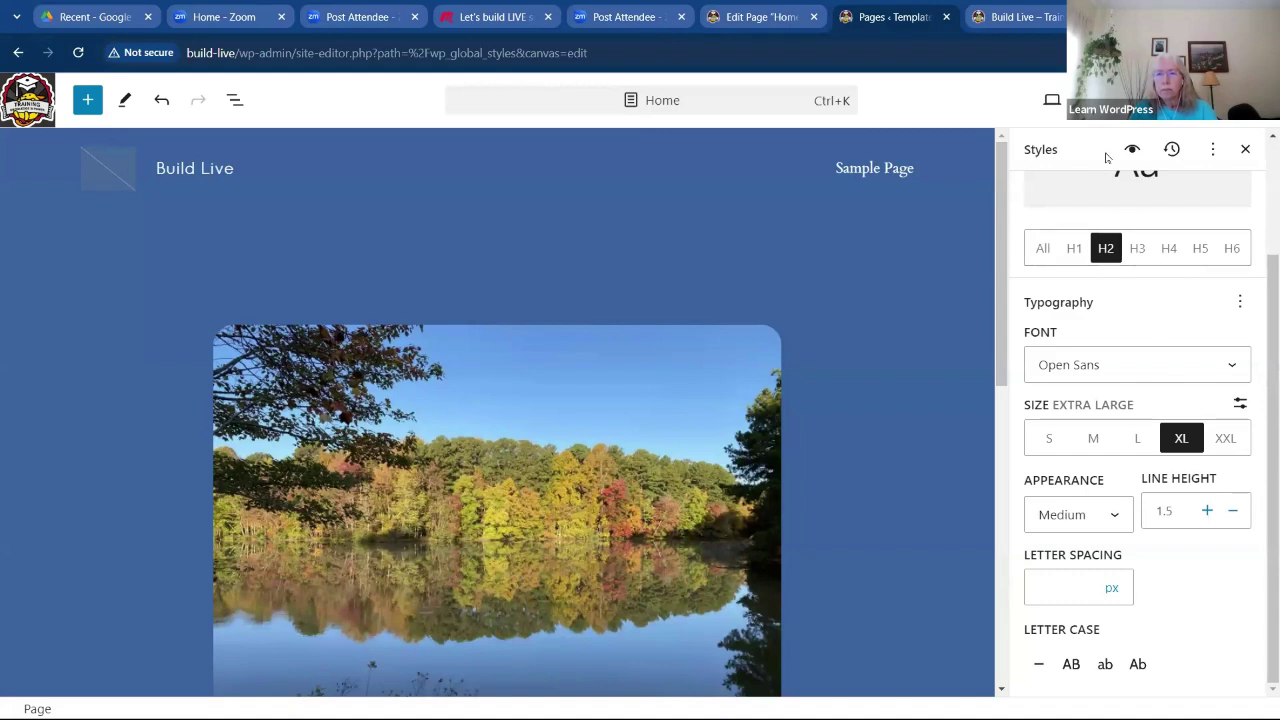
left_click(1135, 112)
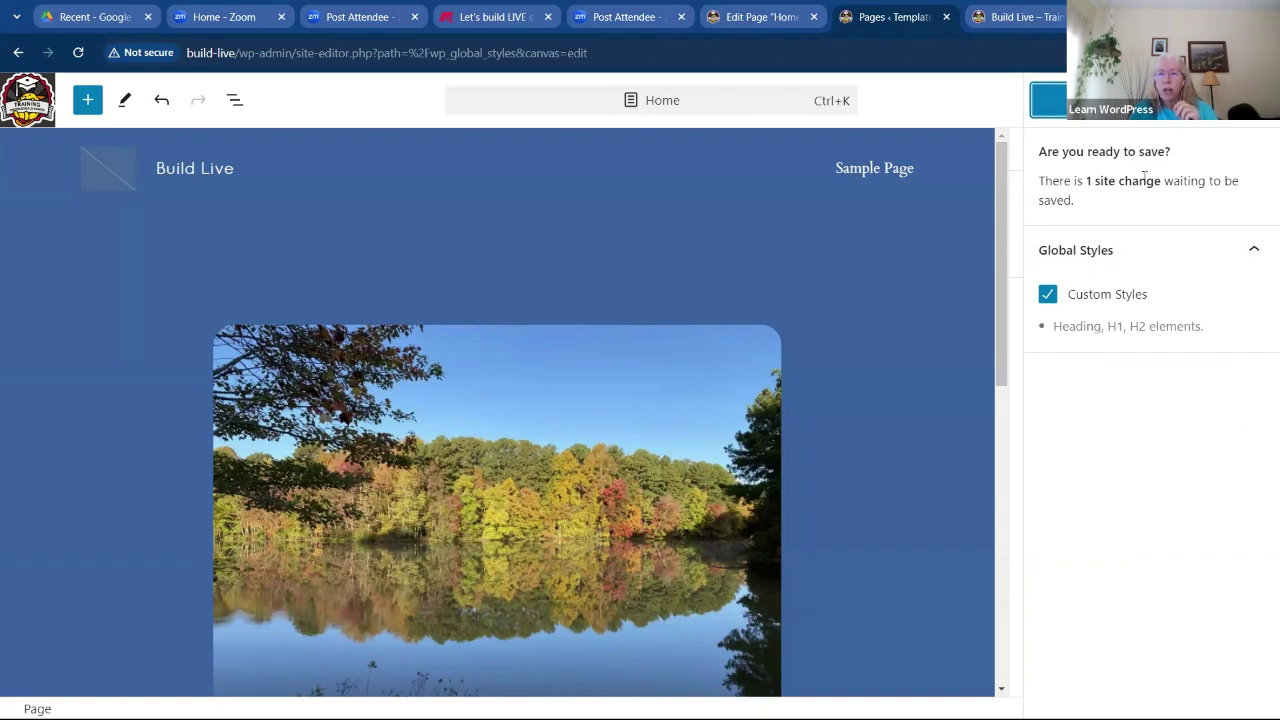
Save the heading style changes and return to the Typography overview
left_click(1048, 100)
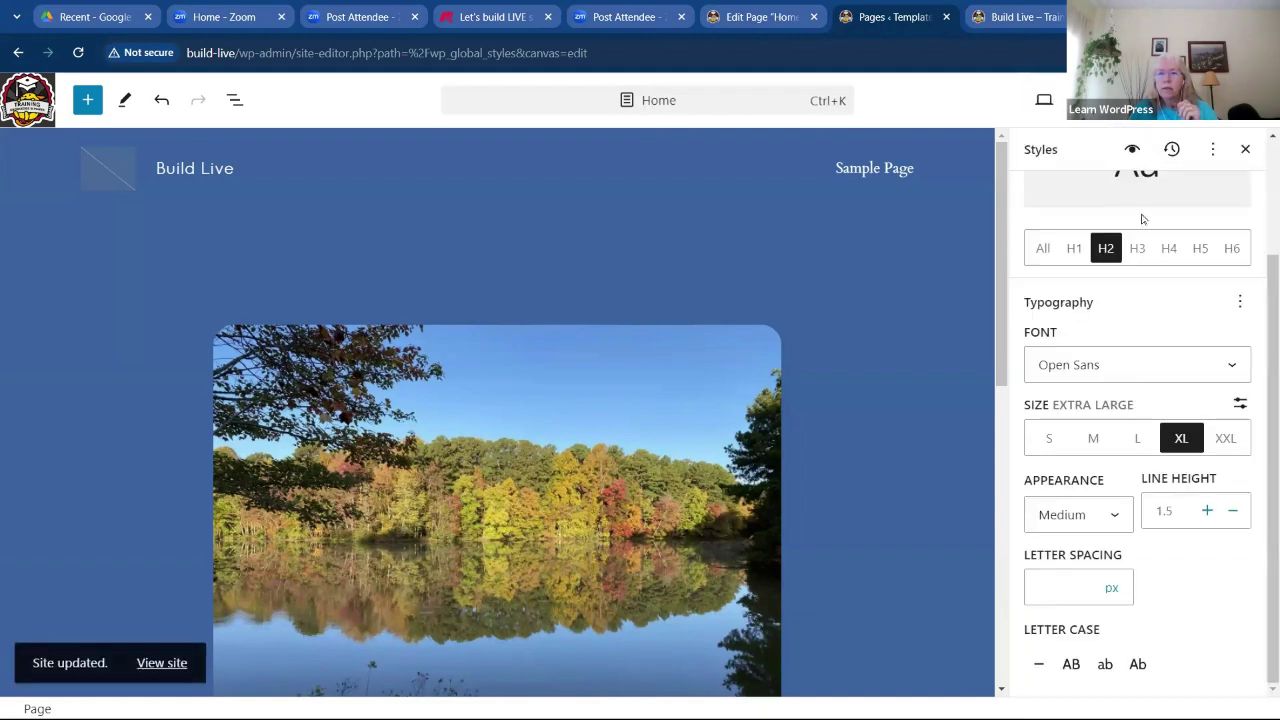
scroll(1172, 218, "up", 3)
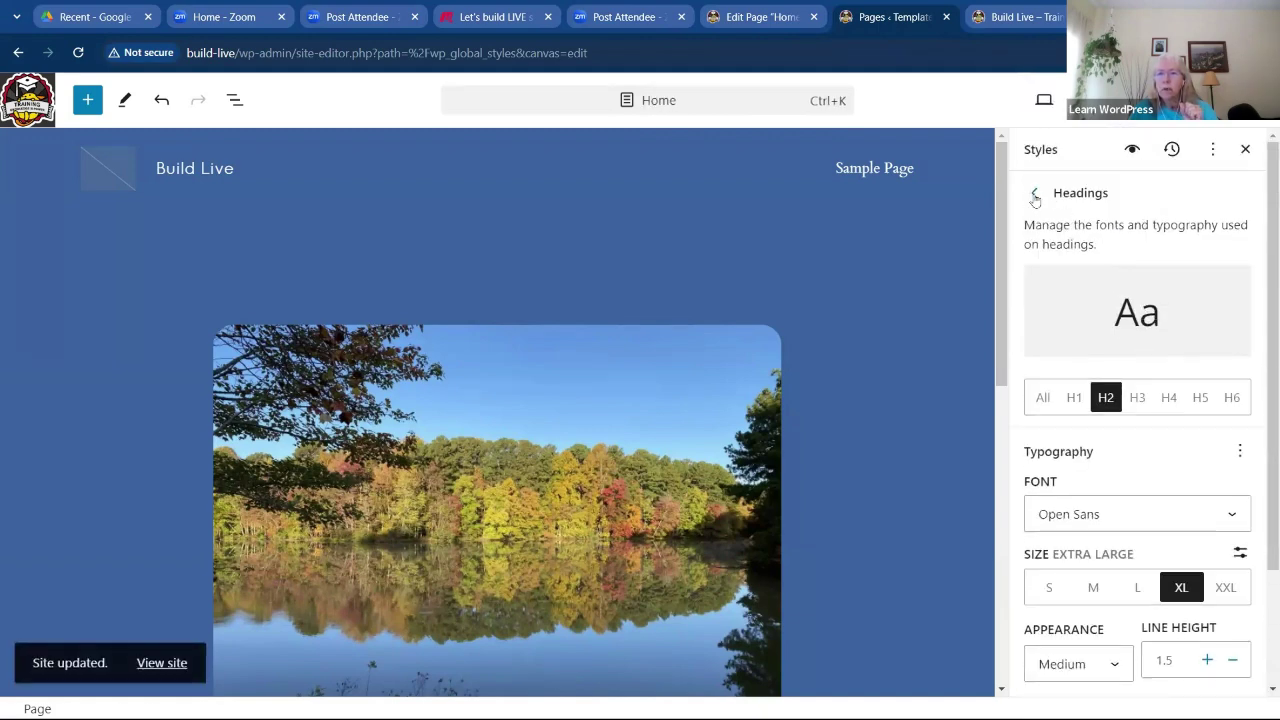
left_click(1035, 196)
Set the Captions font to Open Sans with Medium Italic appearance
scroll(1092, 420, "down", 2)
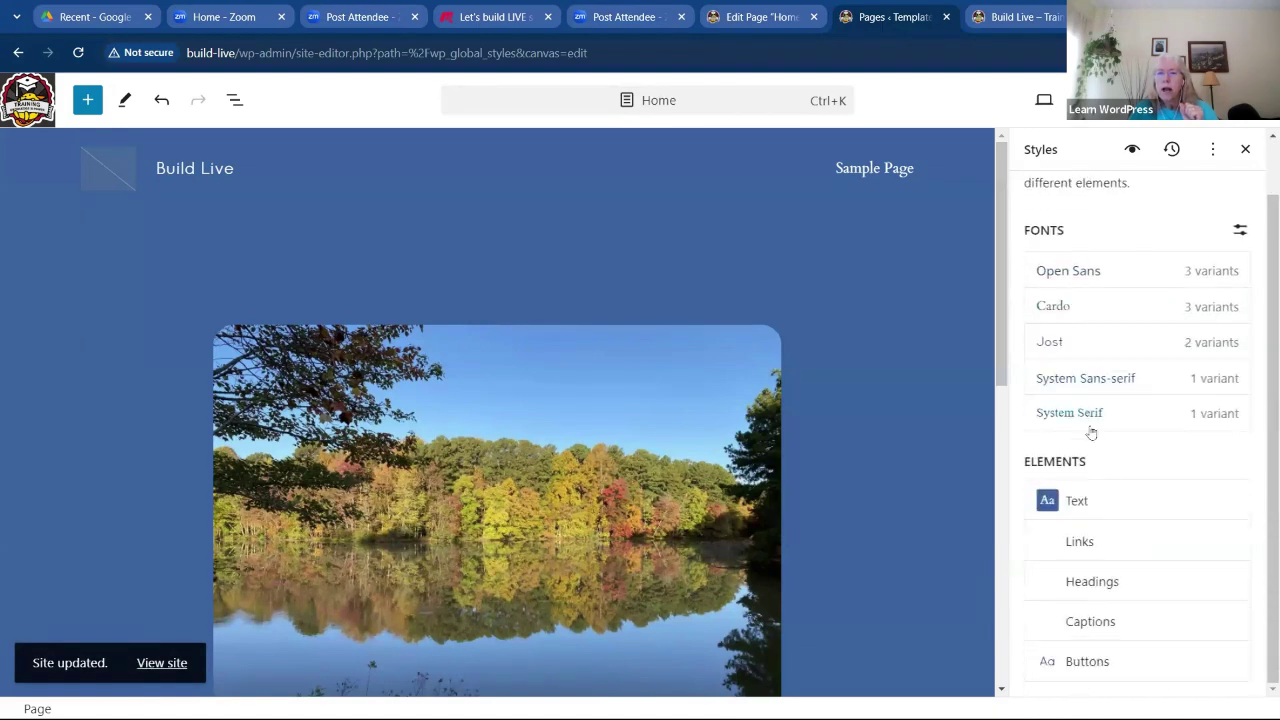
left_click(1080, 625)
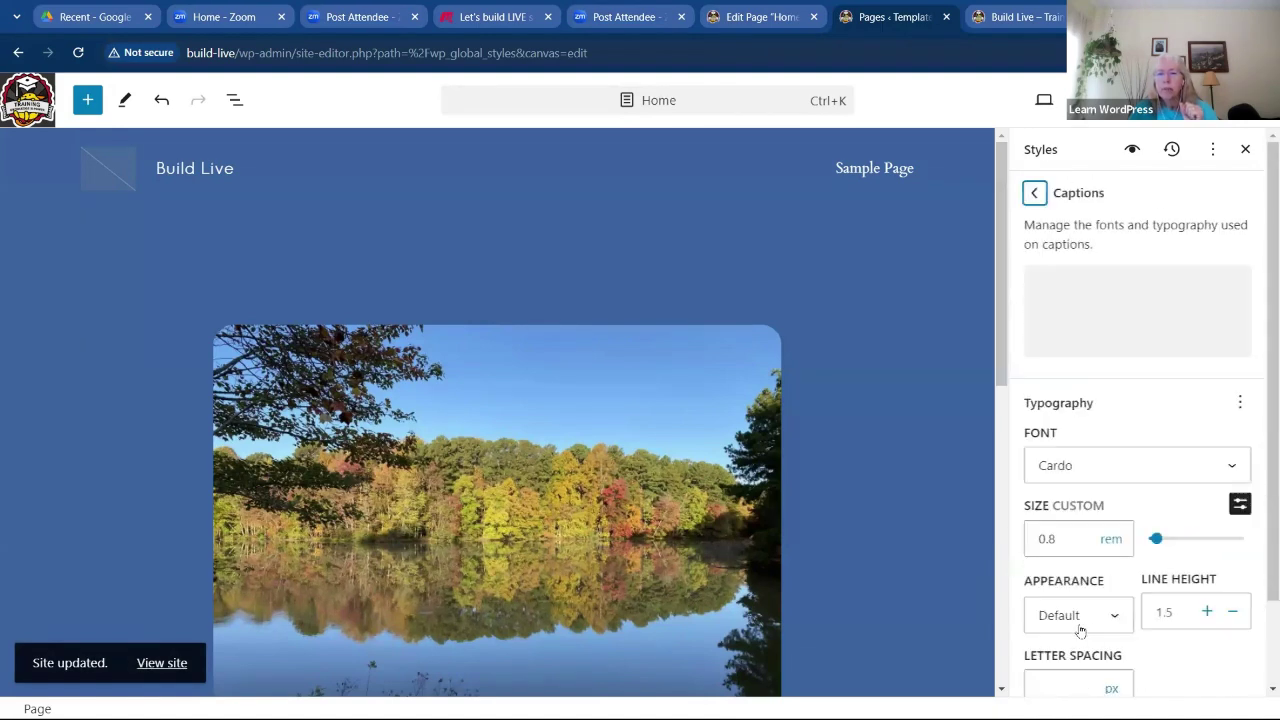
scroll(1205, 410, "down", 1)
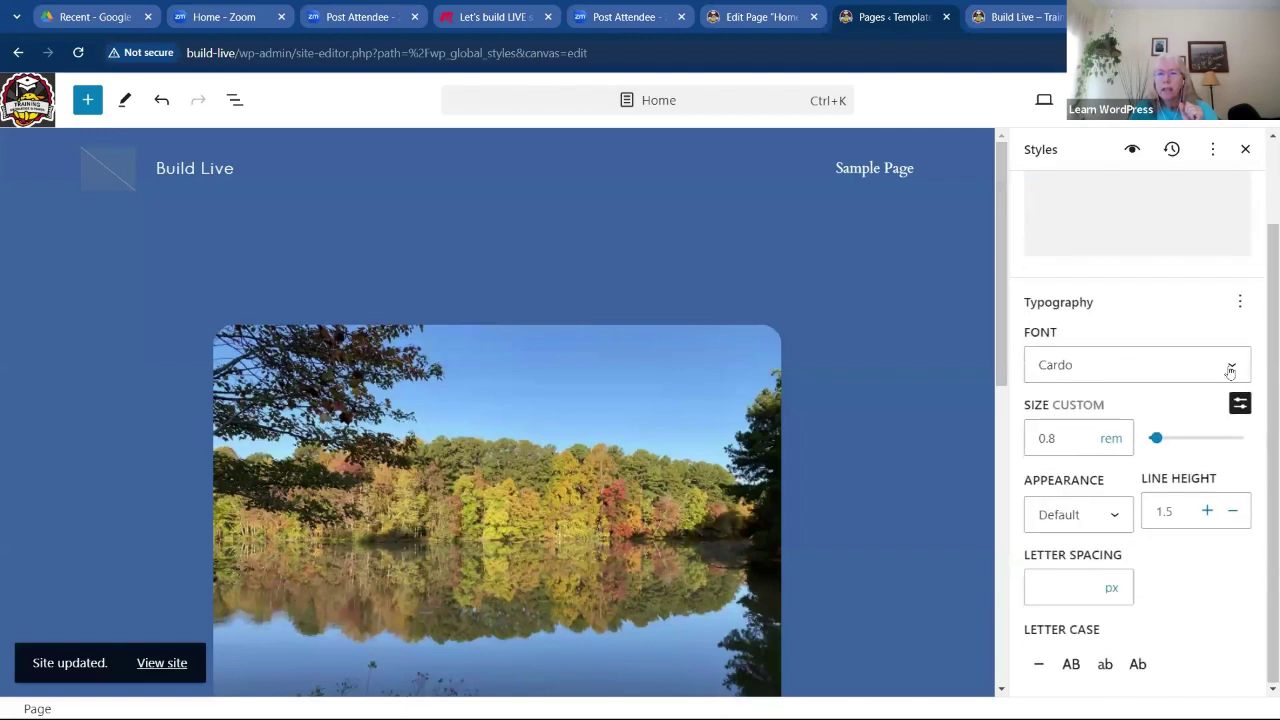
left_click(1230, 372)
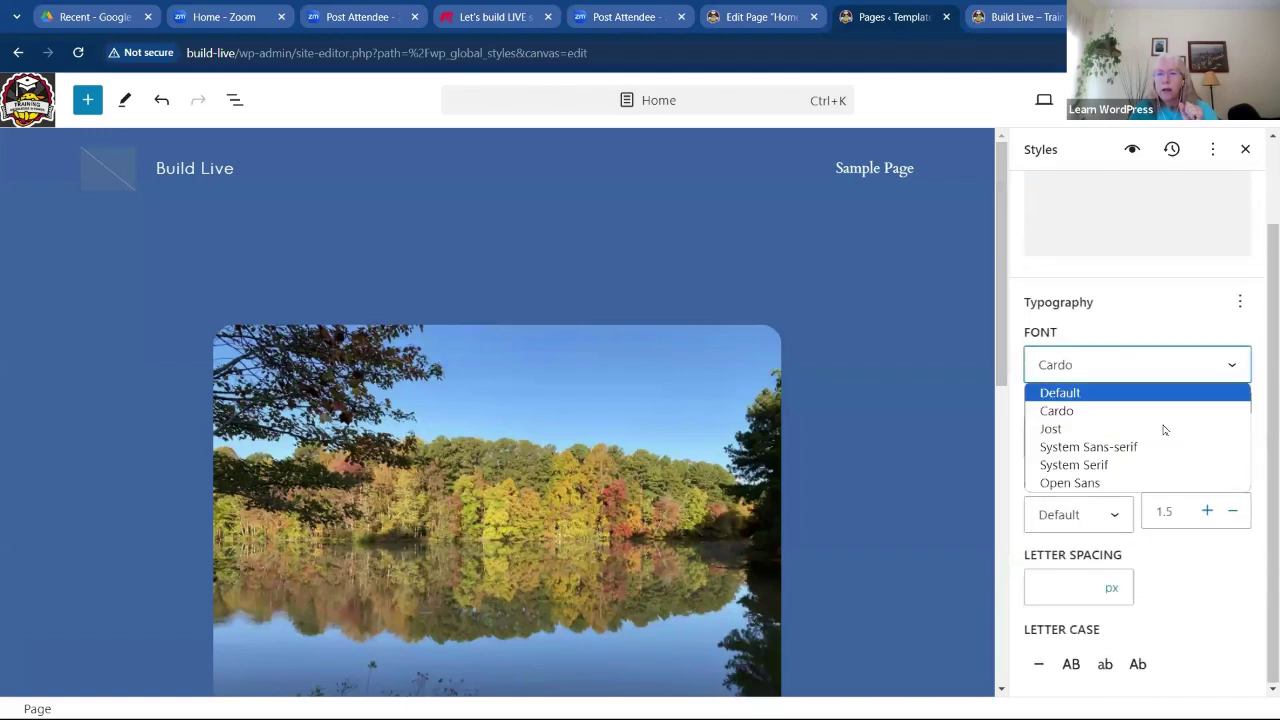
left_click(1098, 485)
left_click(1112, 515)
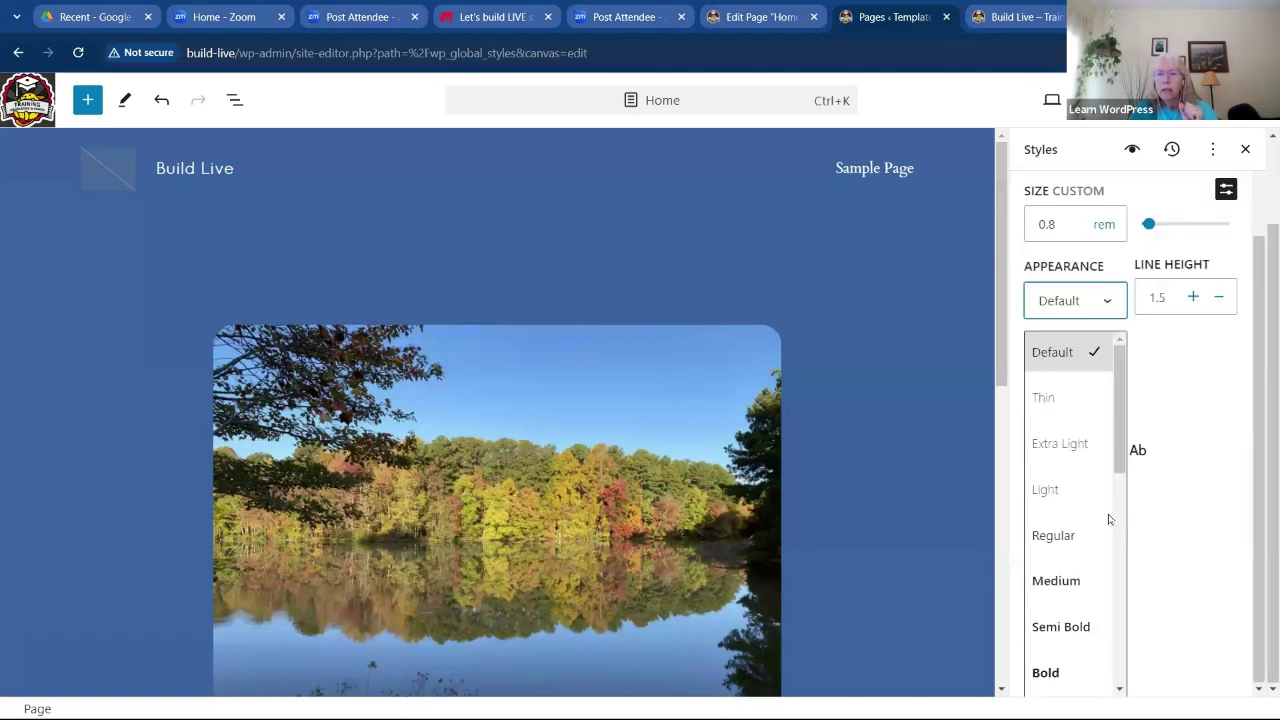
scroll(1097, 523, "down", 3)
scroll(1092, 527, "down", 3)
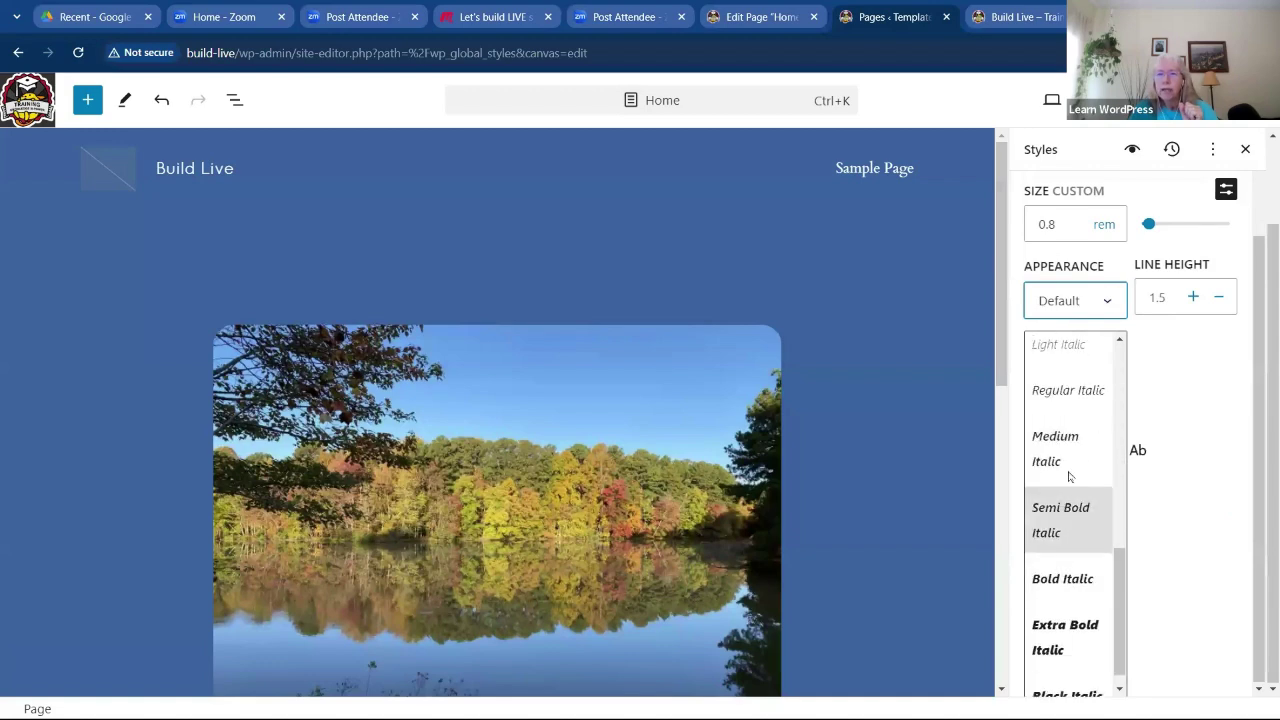
left_click(1105, 450)
Save the caption changes and return to the Typography overview
left_click(1150, 105)
left_click(1140, 110)
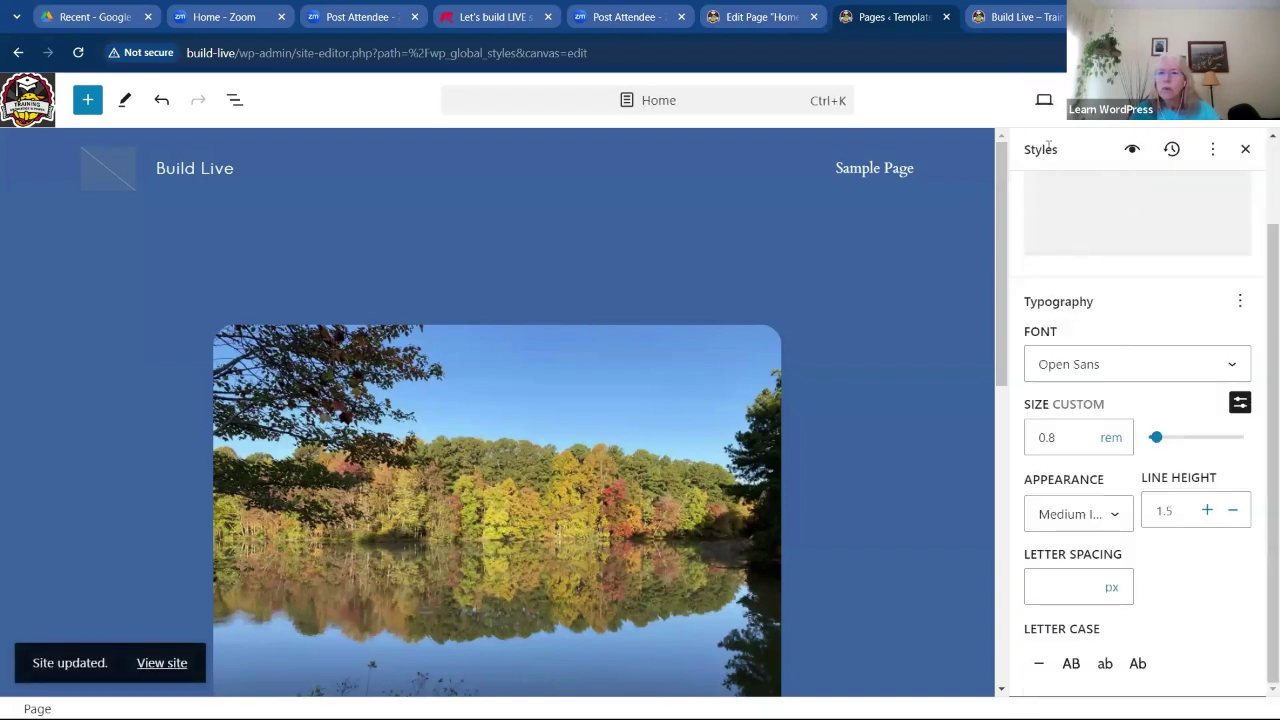
scroll(1134, 200, "up", 3)
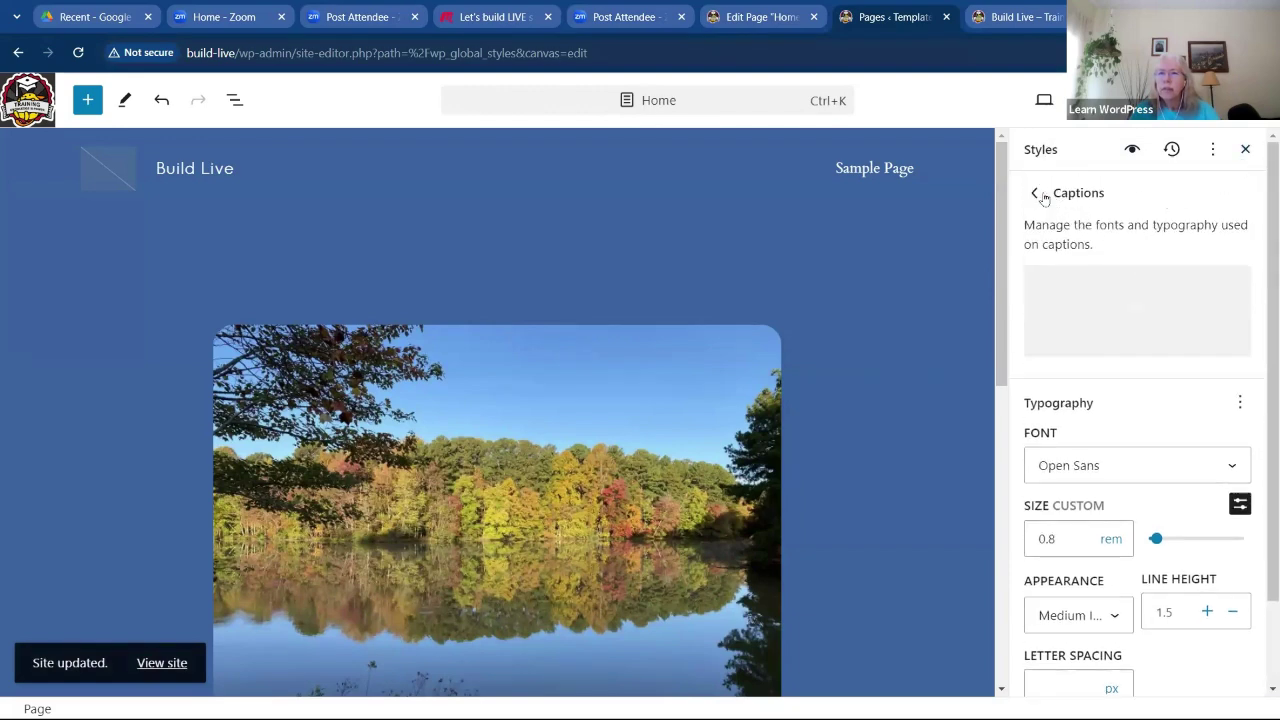
left_click(1034, 190)
scroll(1151, 494, "down", 2)
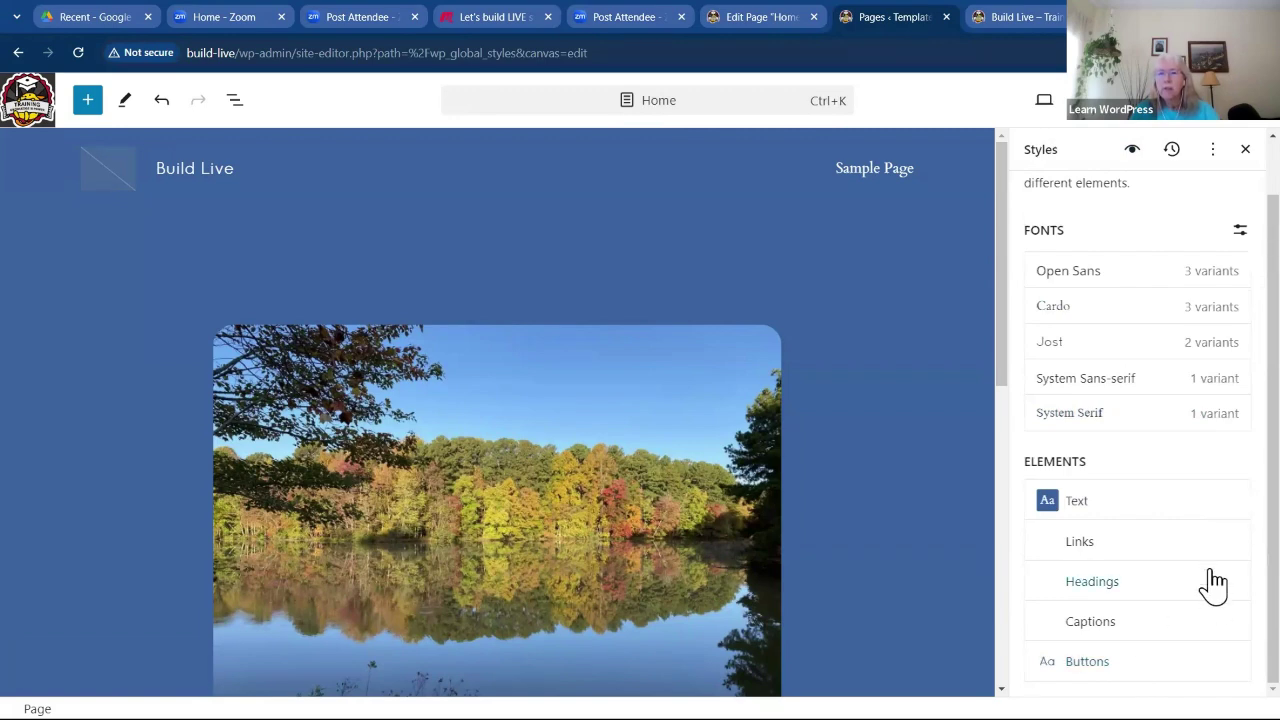
scroll(1109, 295, "up", 2)
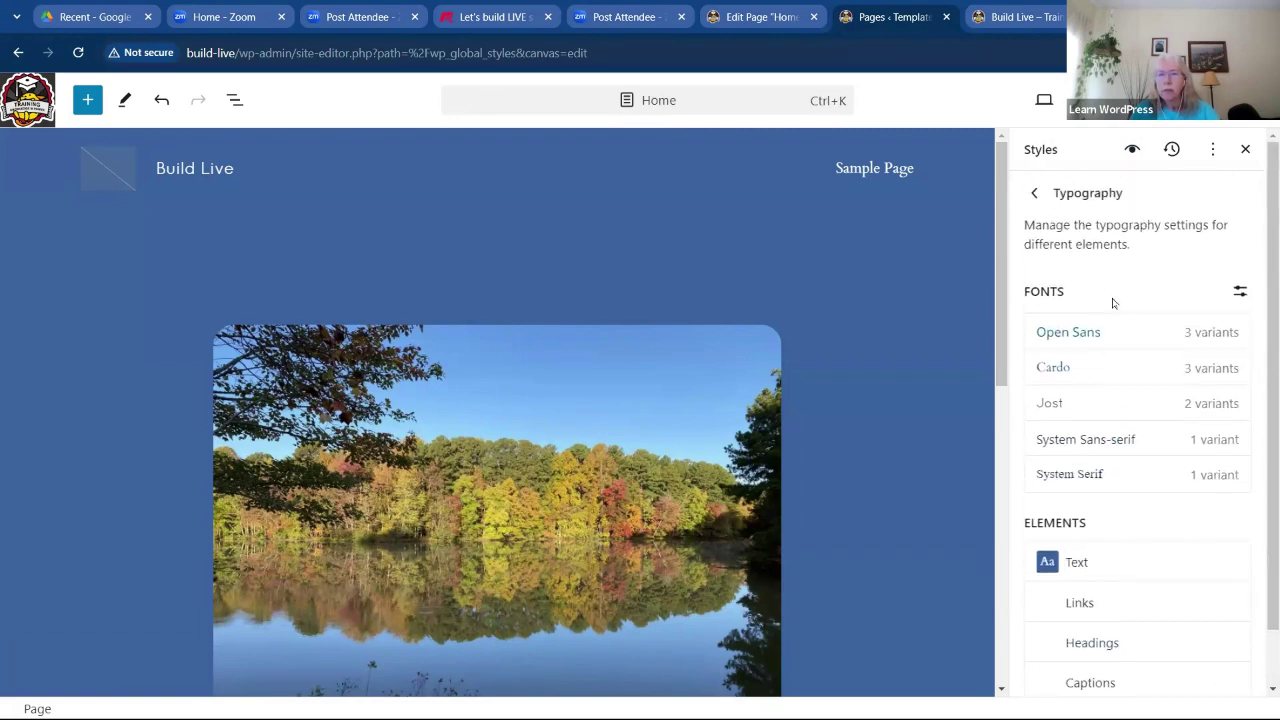
Open the five-colour Palette under Colors from the main Styles menu
left_click(1036, 195)
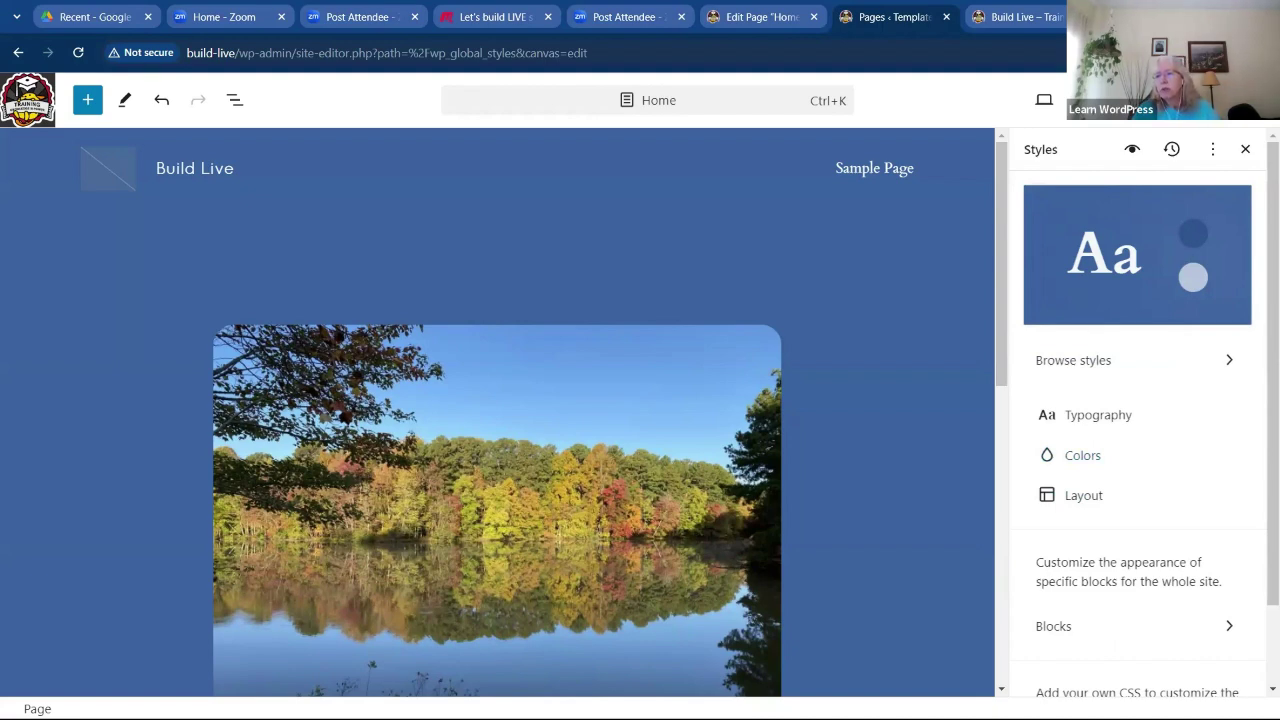
left_click(1083, 456)
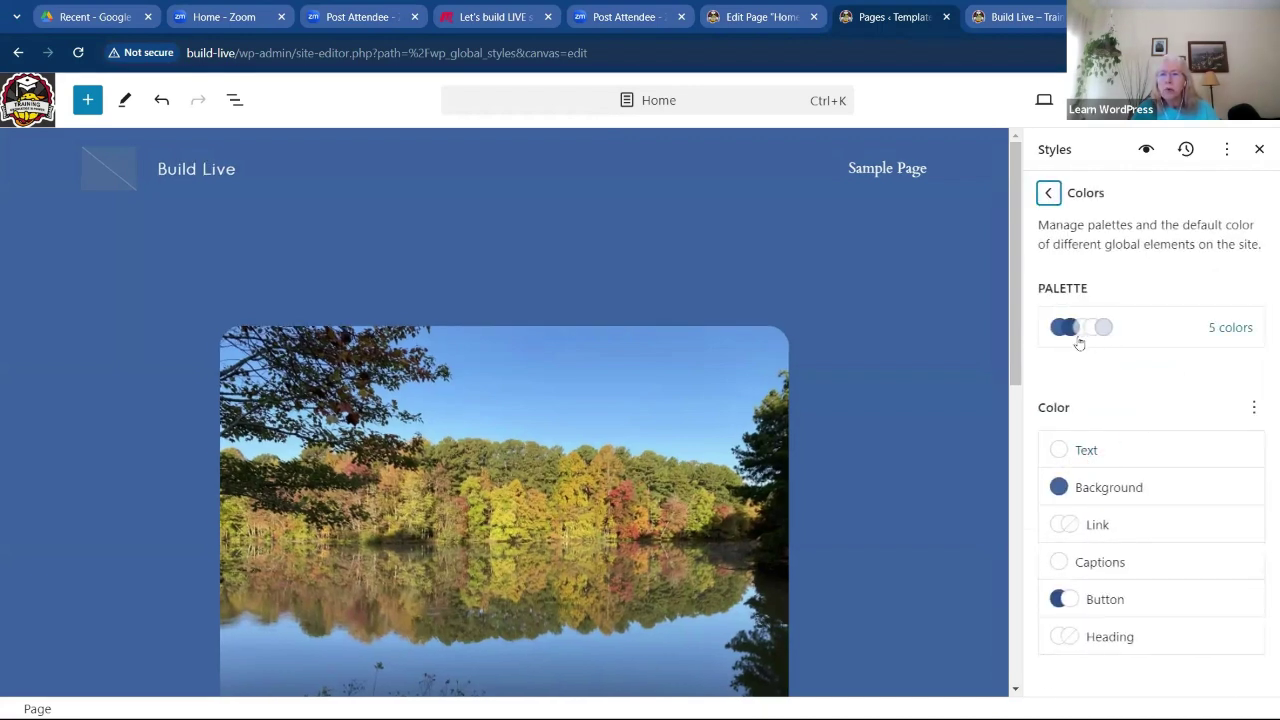
left_click(1232, 330)
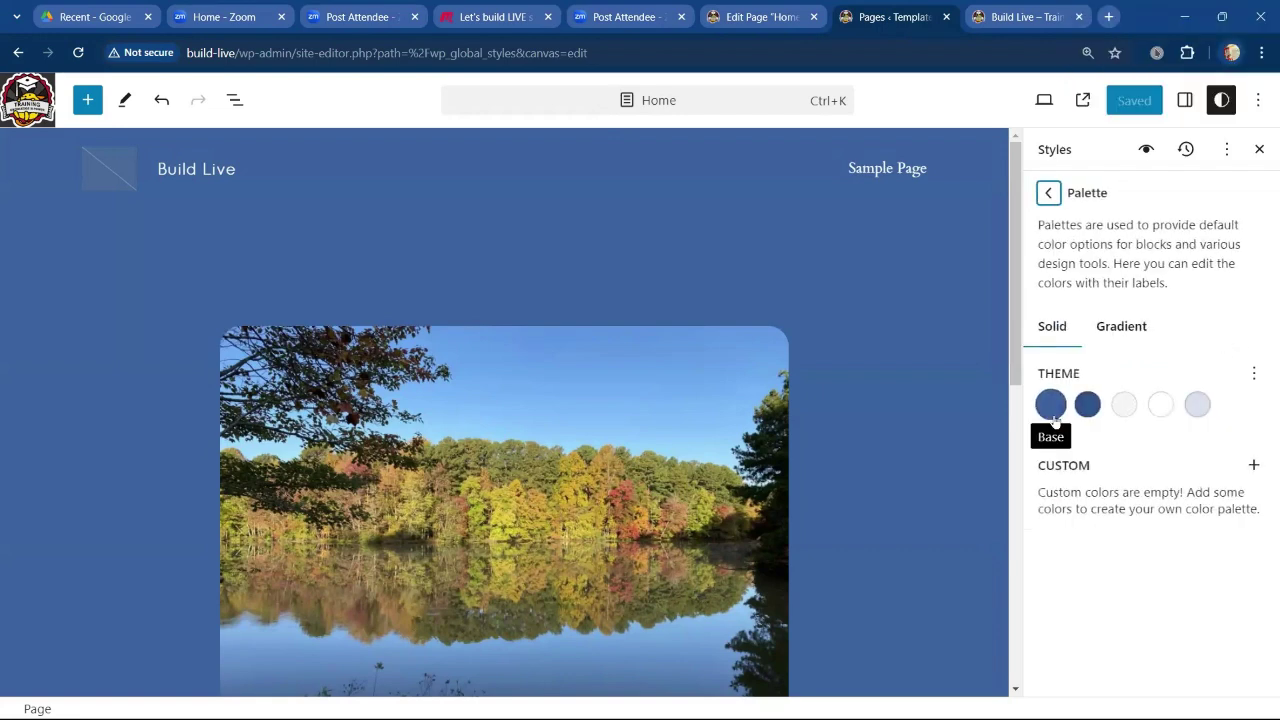
scroll(858, 423, "down", 8)
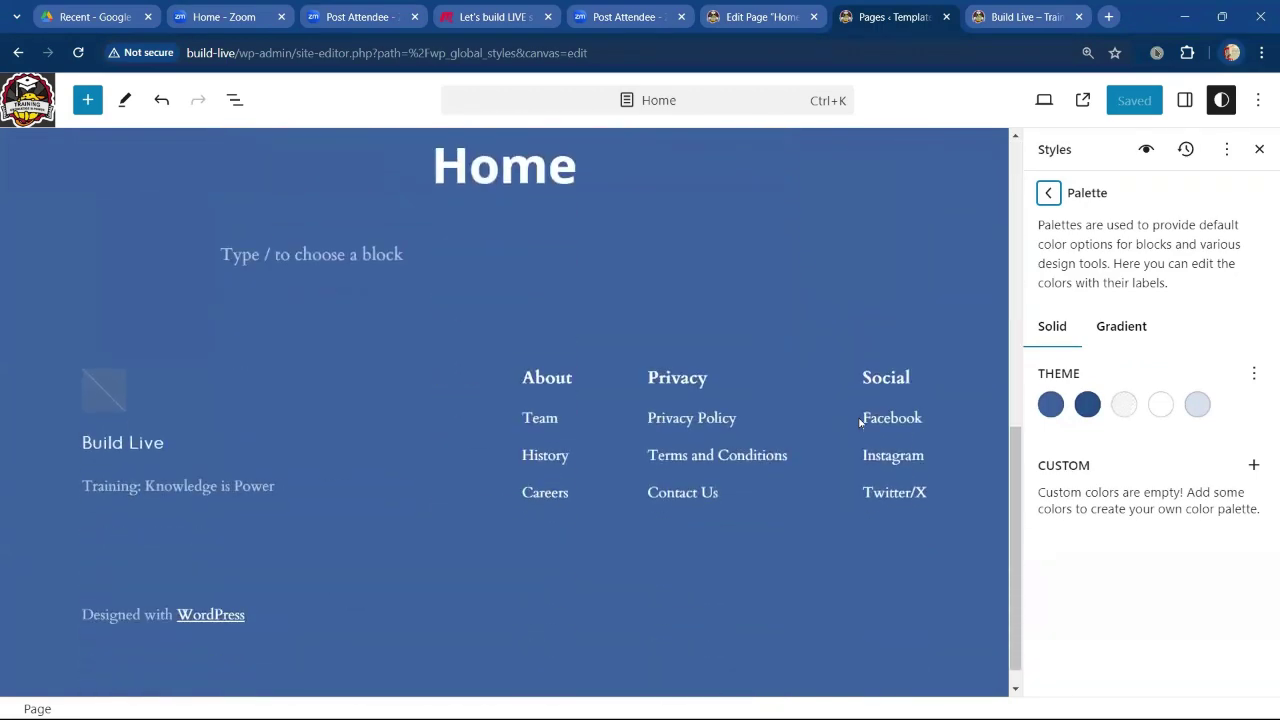
scroll(858, 423, "up", 3)
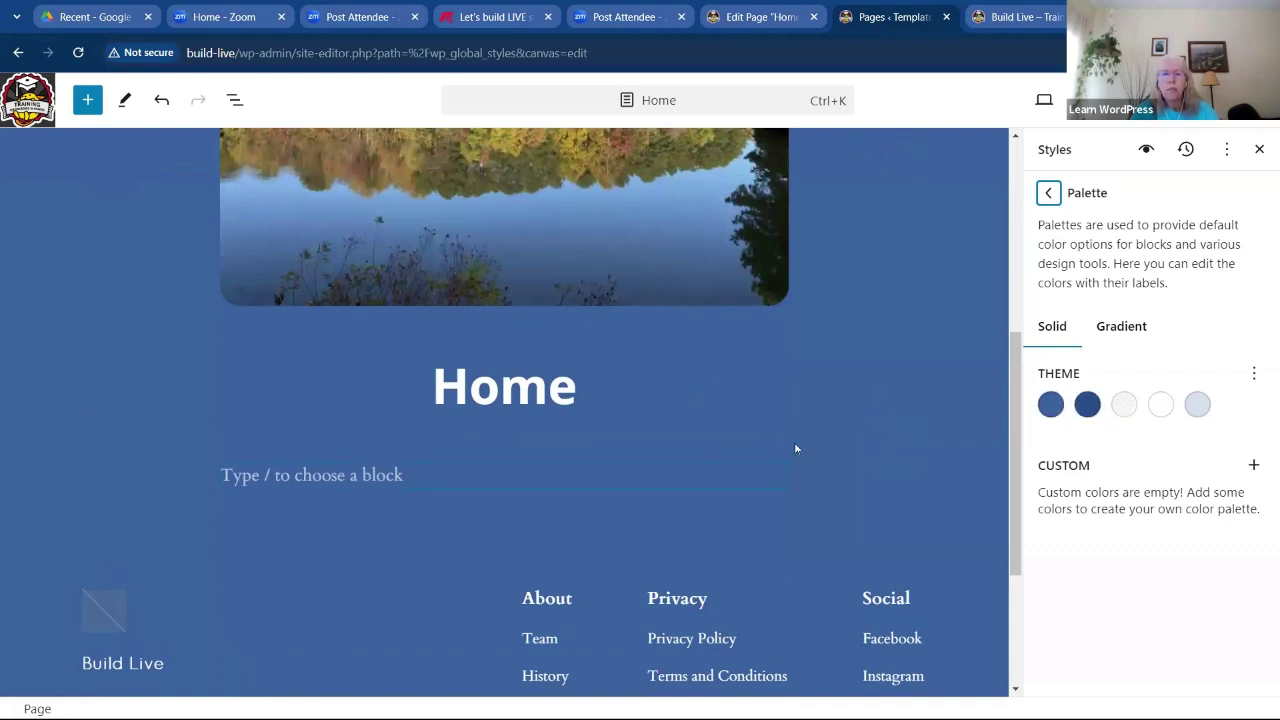
Lighten the Base theme colour to a pale blue around 95B6E0
left_click(1050, 408)
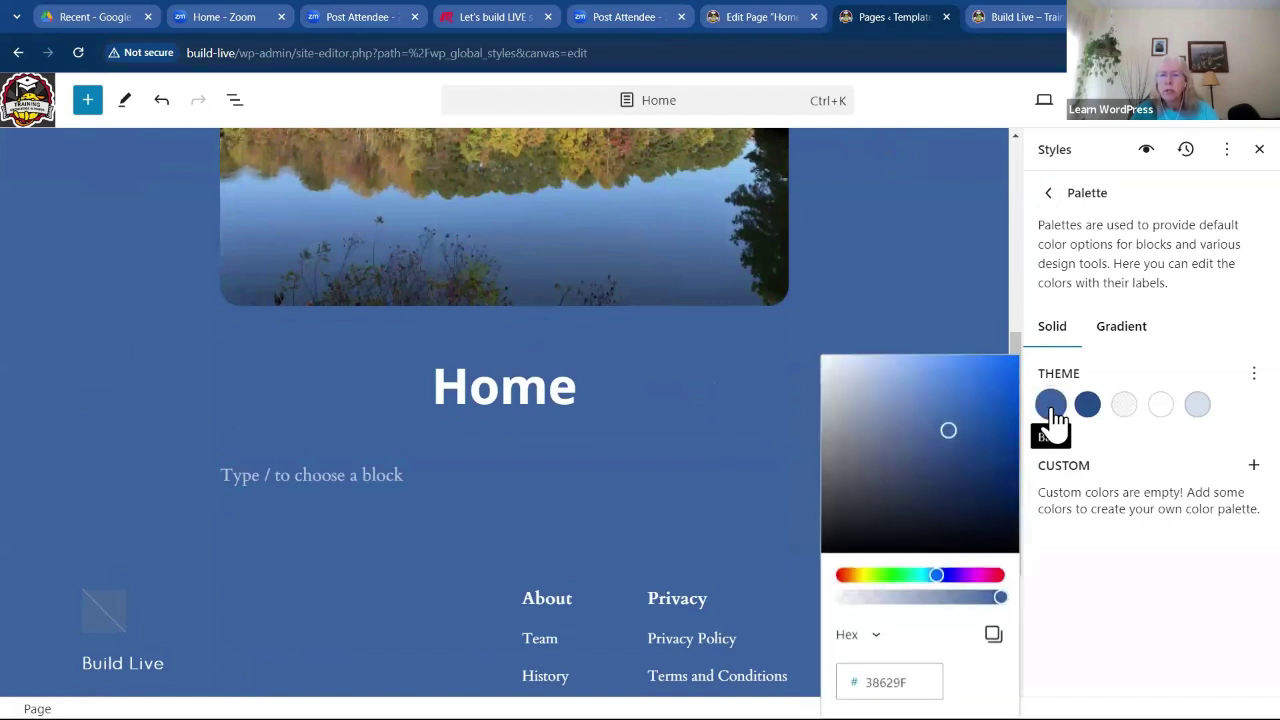
left_click_drag(948, 430, 889, 382)
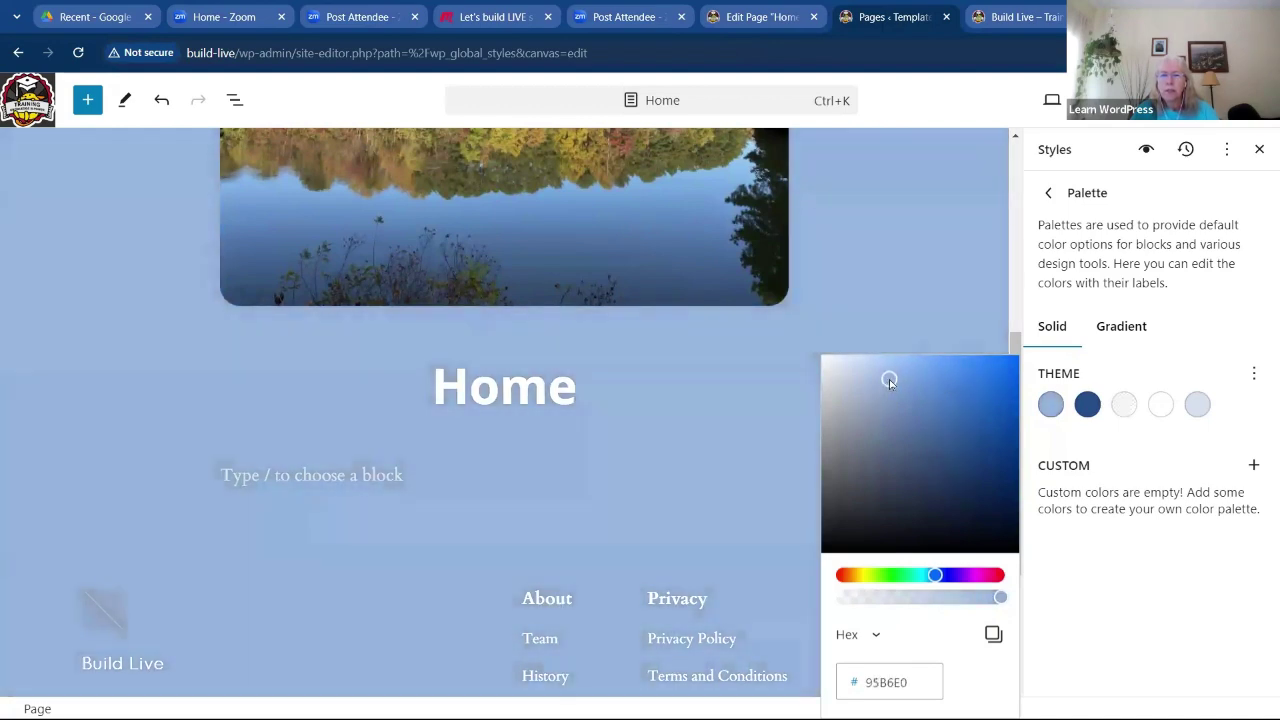
left_click(1140, 456)
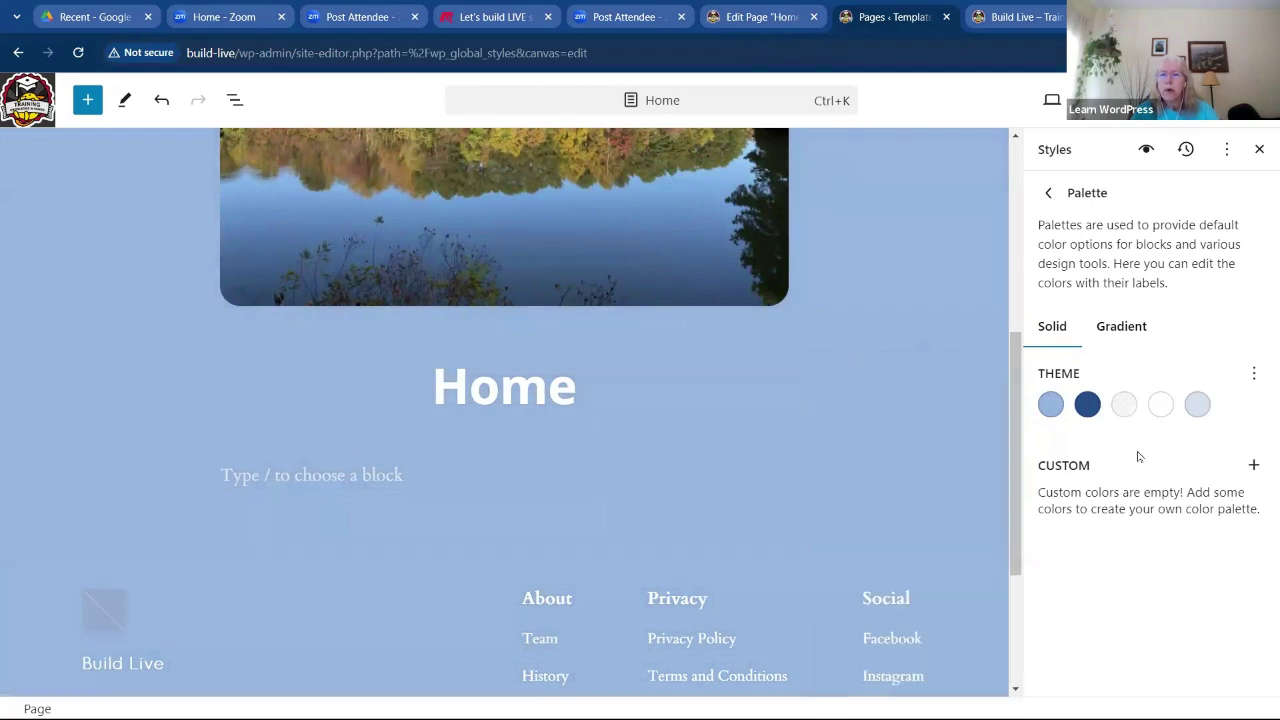
left_click(1256, 373)
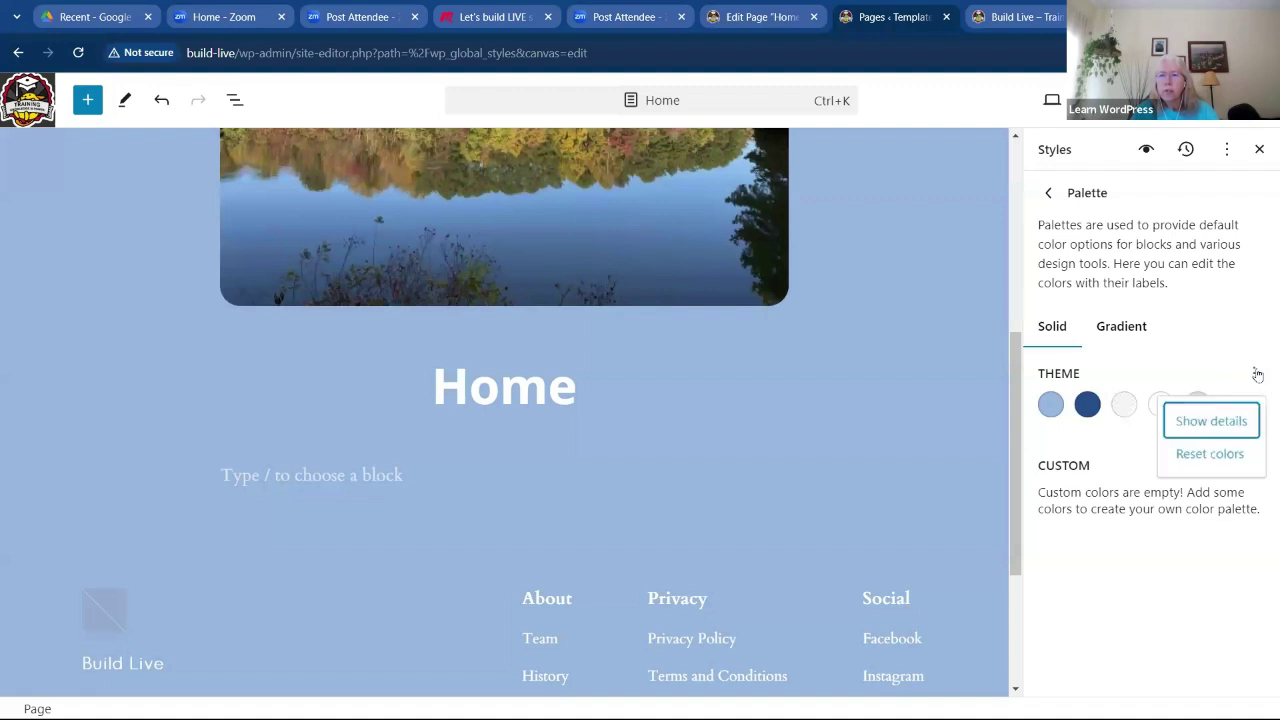
left_click(1226, 424)
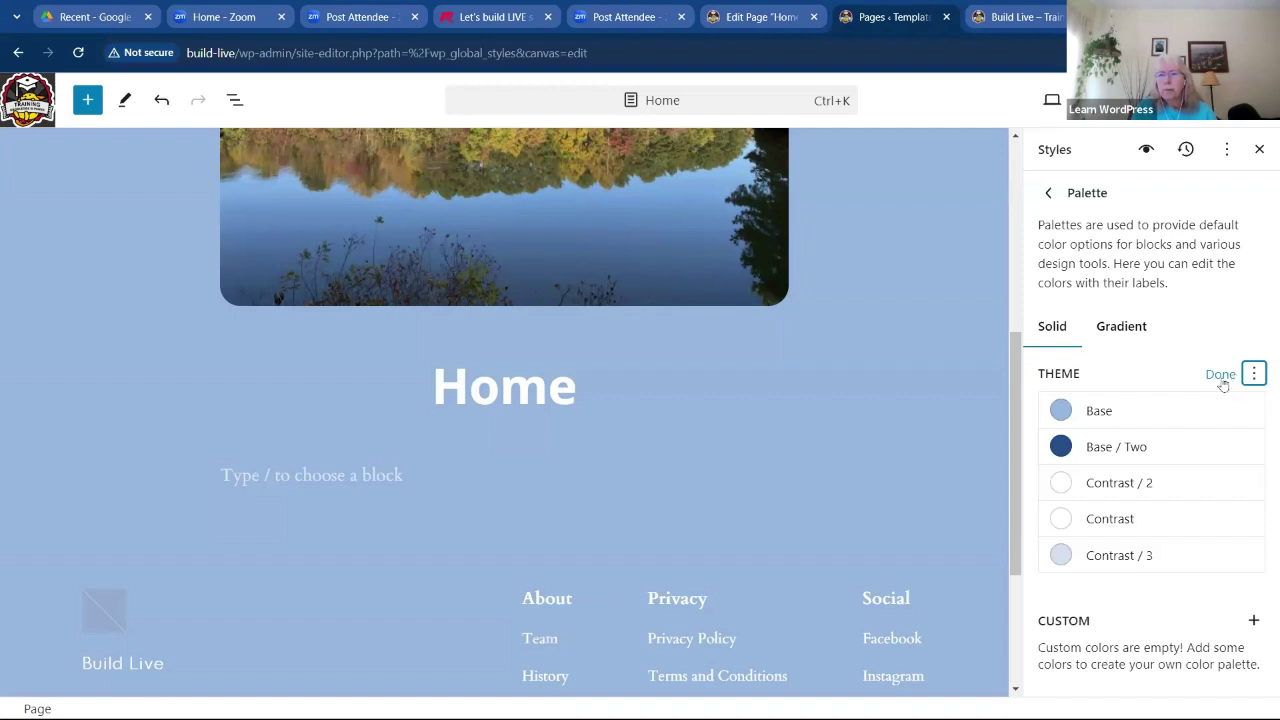
left_click(1224, 377)
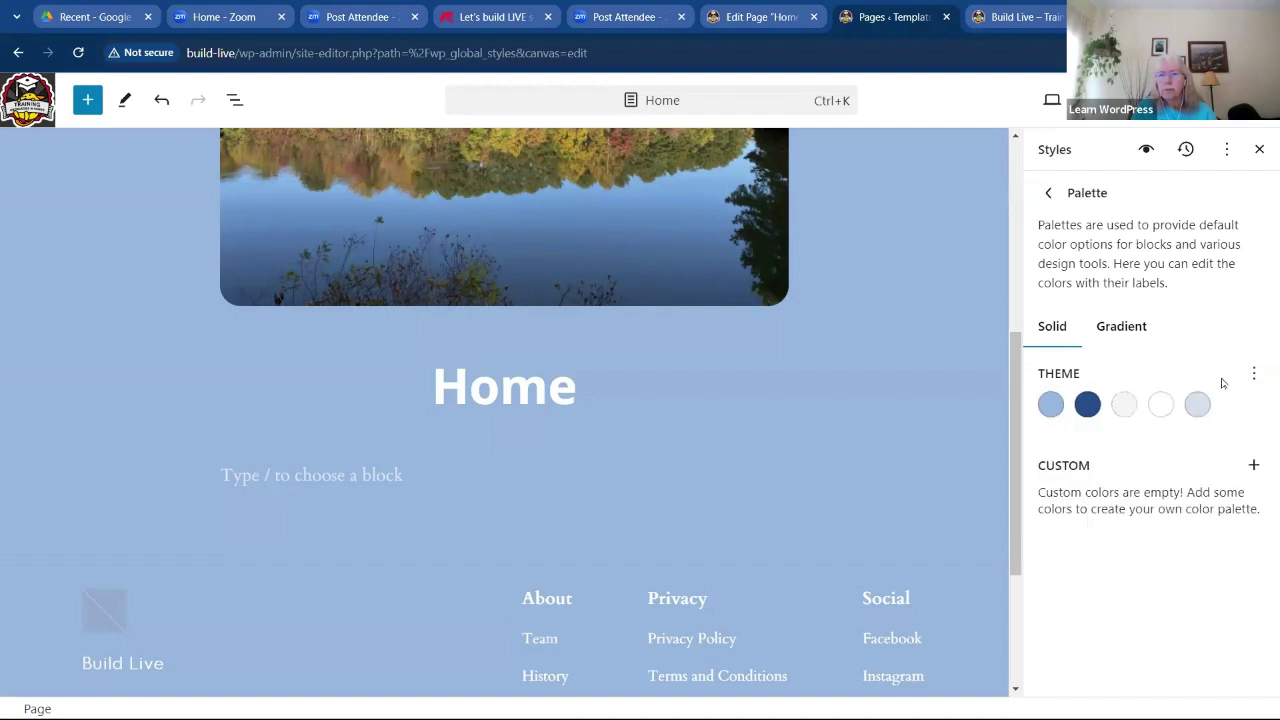
Add custom colours Color 1 and Color 2, adjusting Color 2's alpha
left_click(1253, 466)
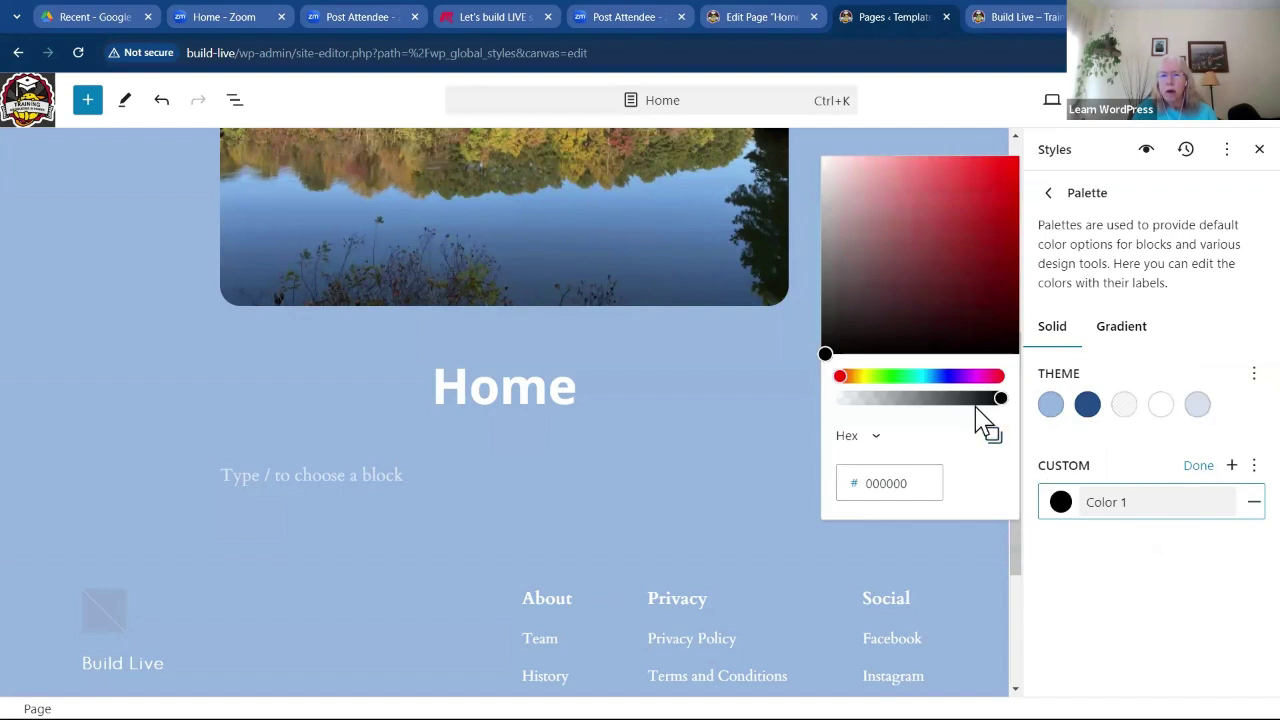
left_click(1254, 466)
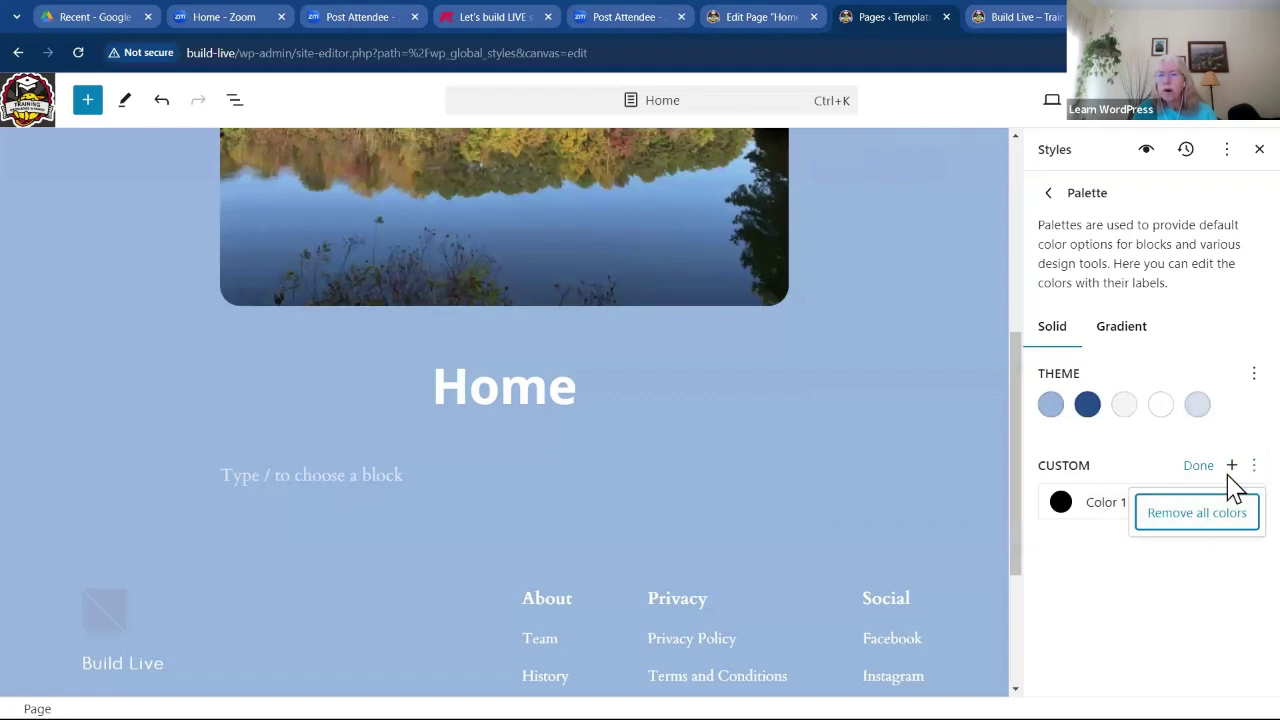
left_click(1231, 466)
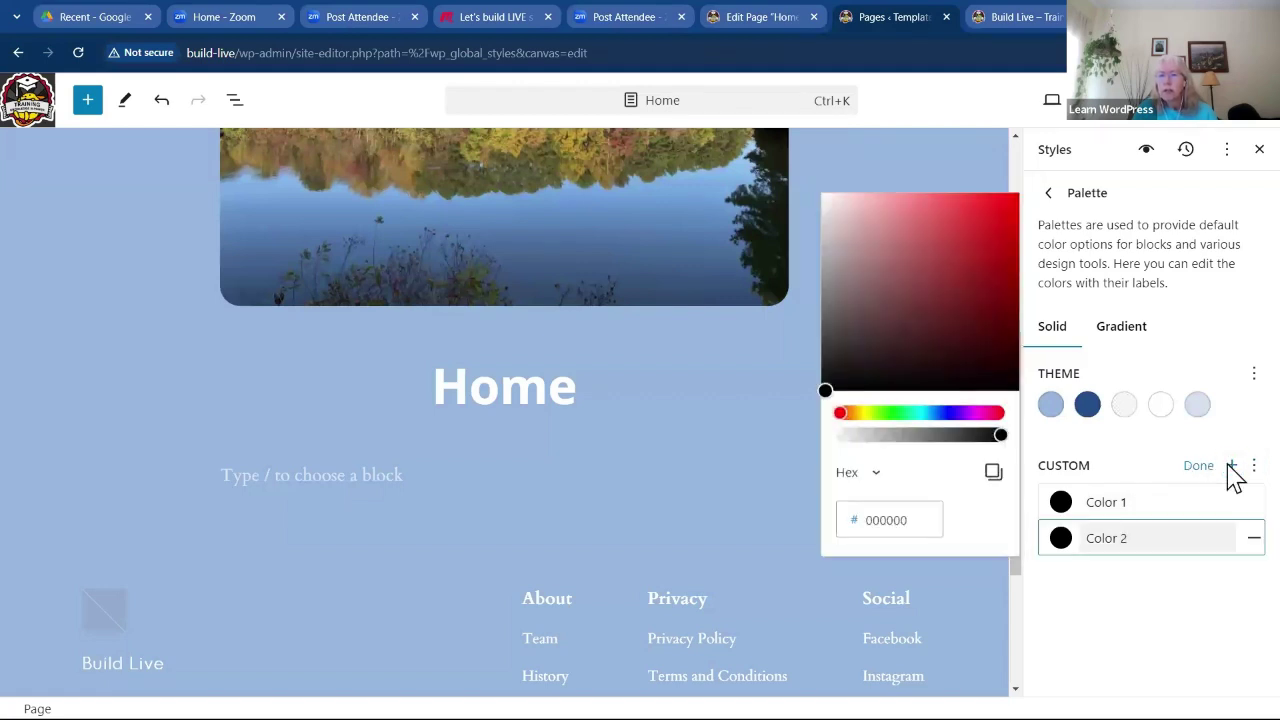
mouse_move(1000, 436)
left_mouse_down()
mouse_move(858, 442)
mouse_move(1014, 449)
left_mouse_up()
left_click(1046, 462)
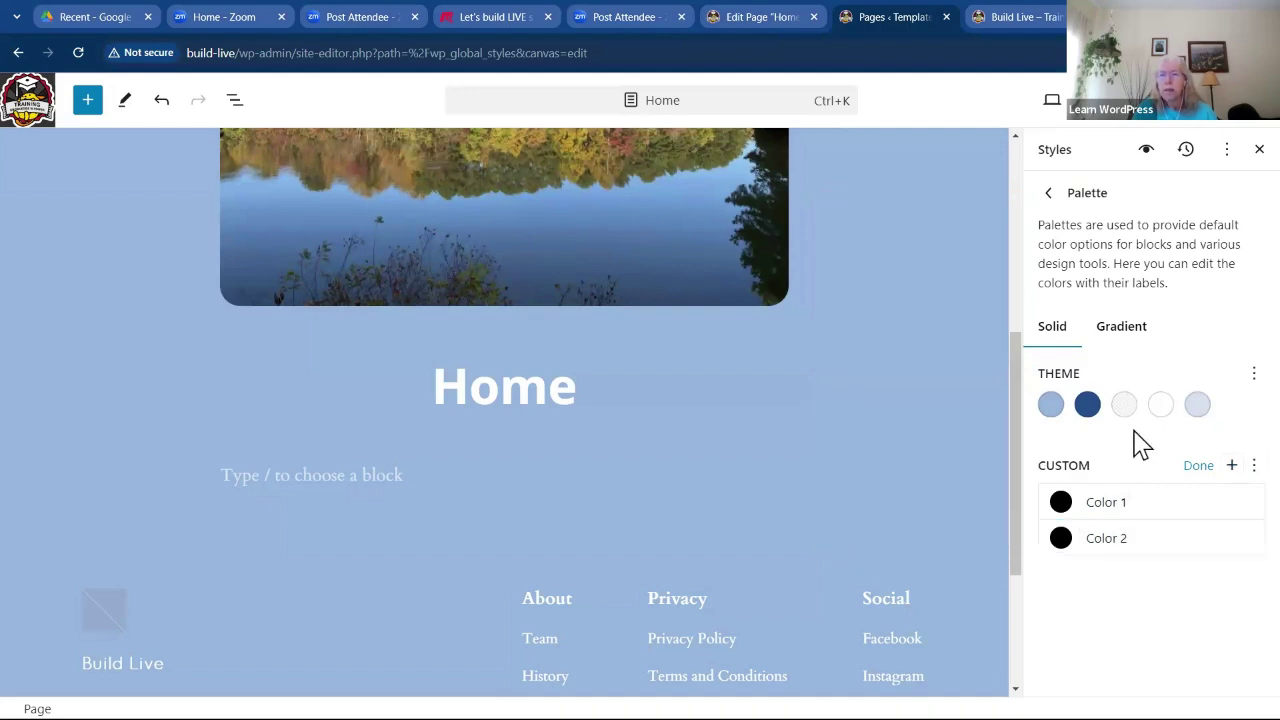